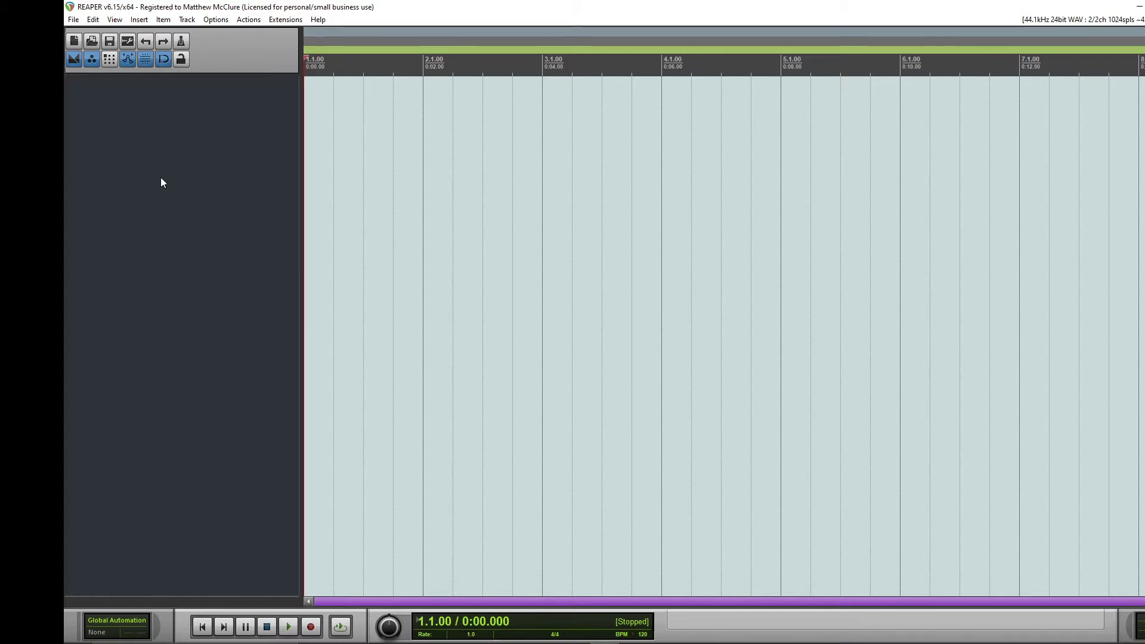
- Insert a new track in the empty project and name it 'Drum Midi'
double_click(147, 192)
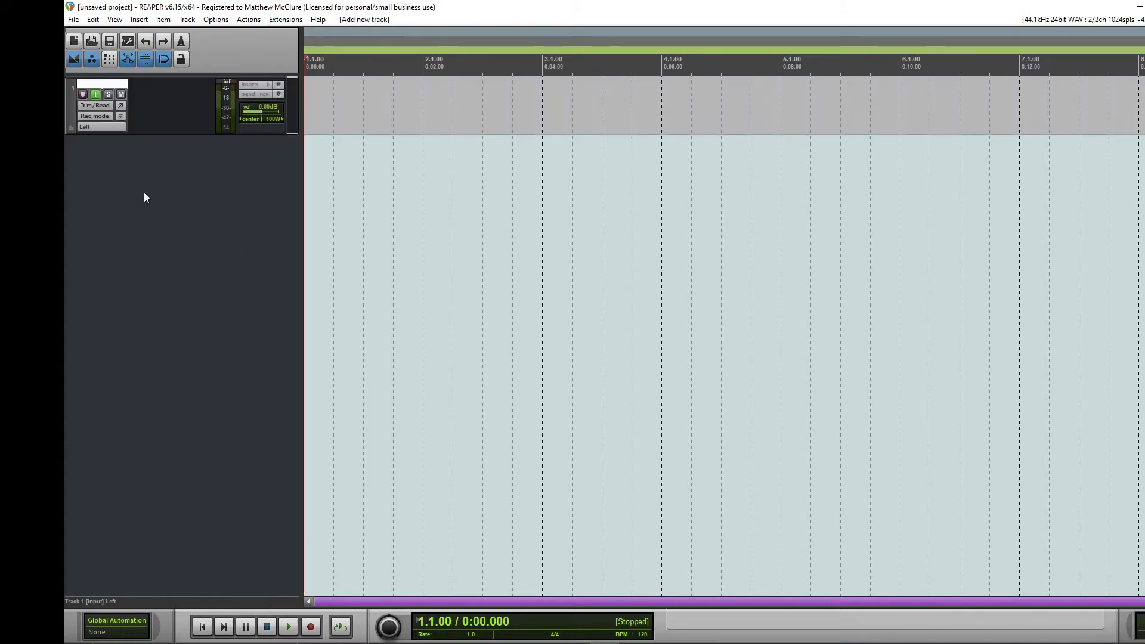
double_click(112, 84)
type("Drum Midi")
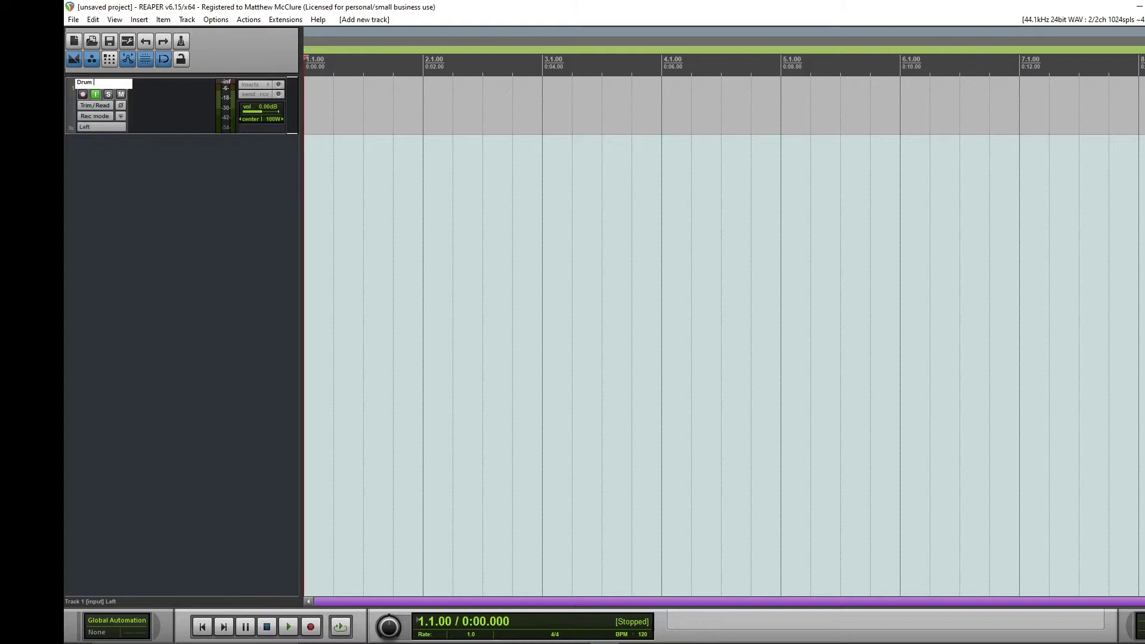
key("Return")
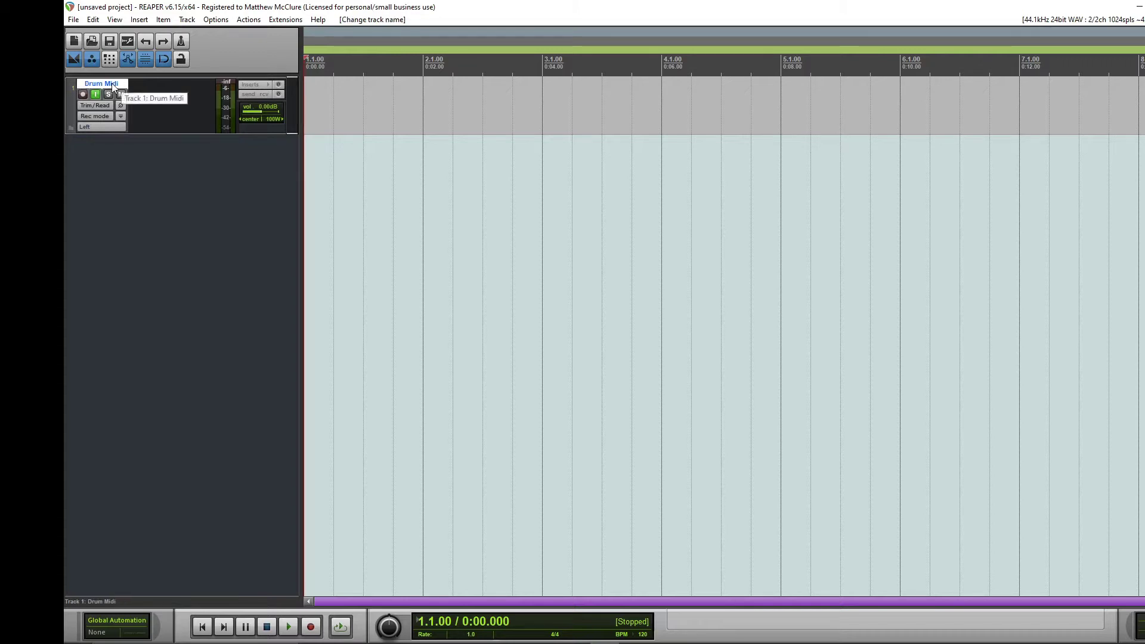
- Put Kontakt (64 out) on the Drum Midi track and load The Invasion.nki into its rack
left_click(247, 84)
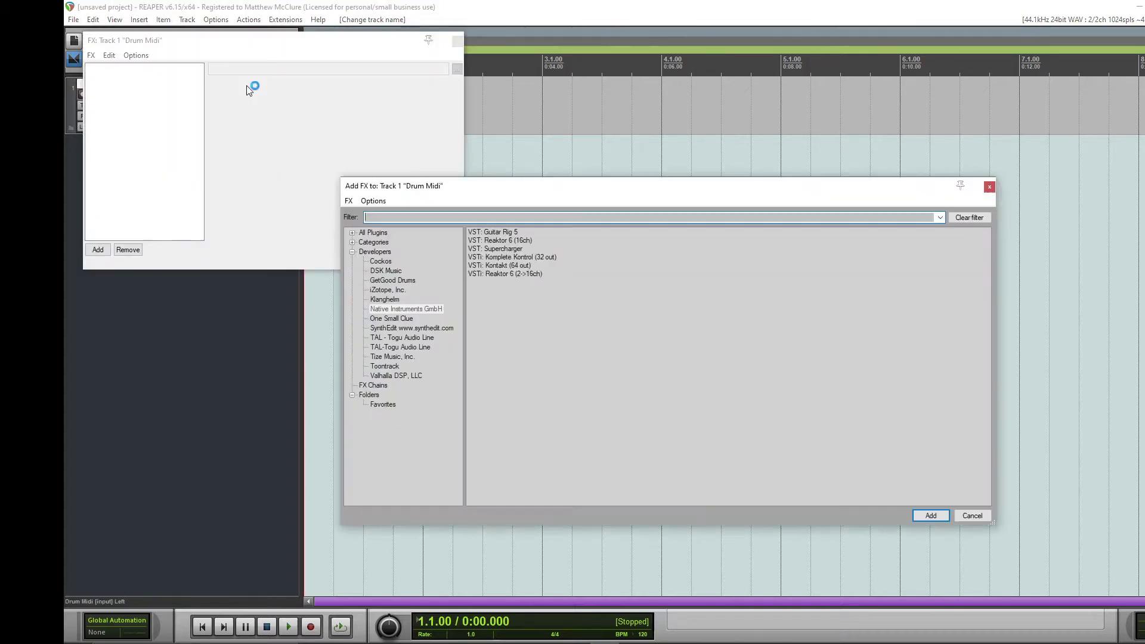
left_click(418, 309)
double_click(504, 265)
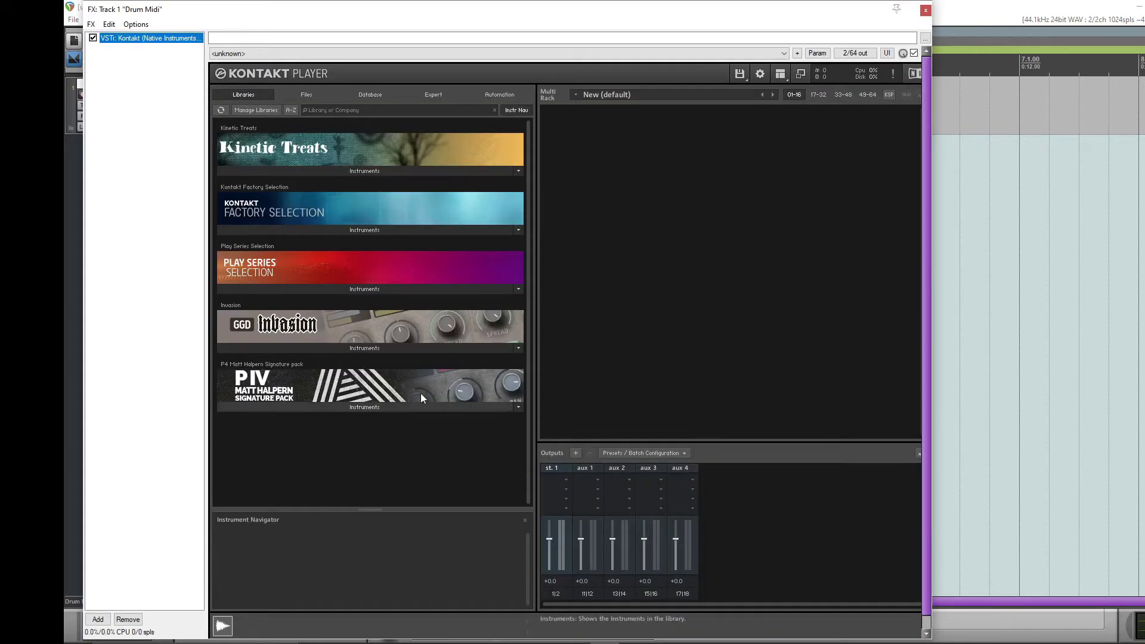
left_click(397, 351)
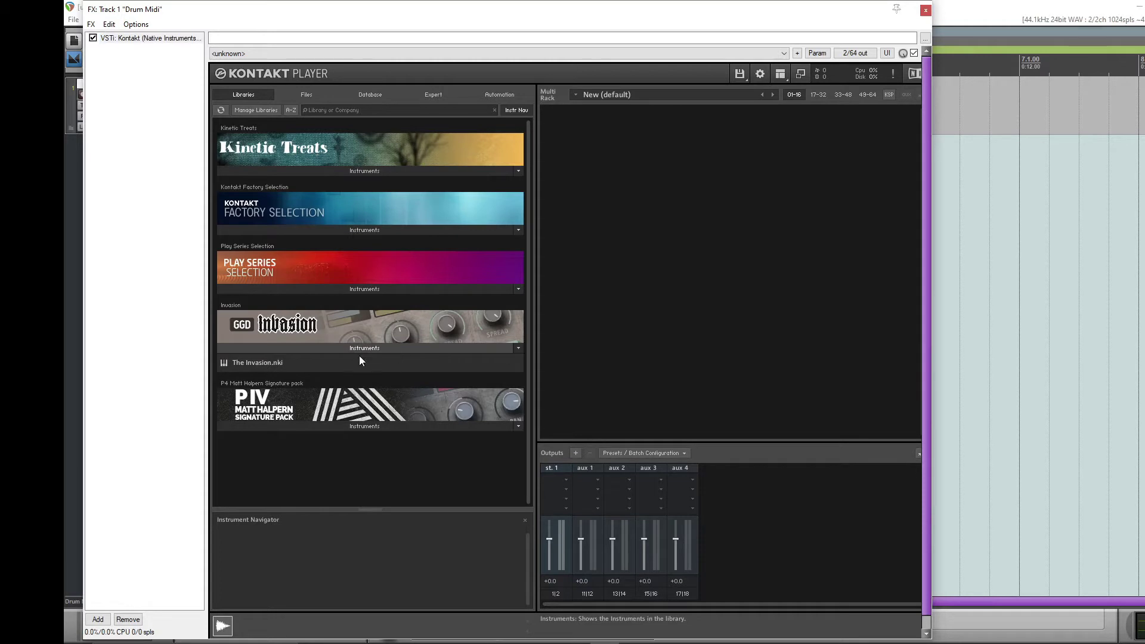
left_click_drag(318, 364, 649, 313)
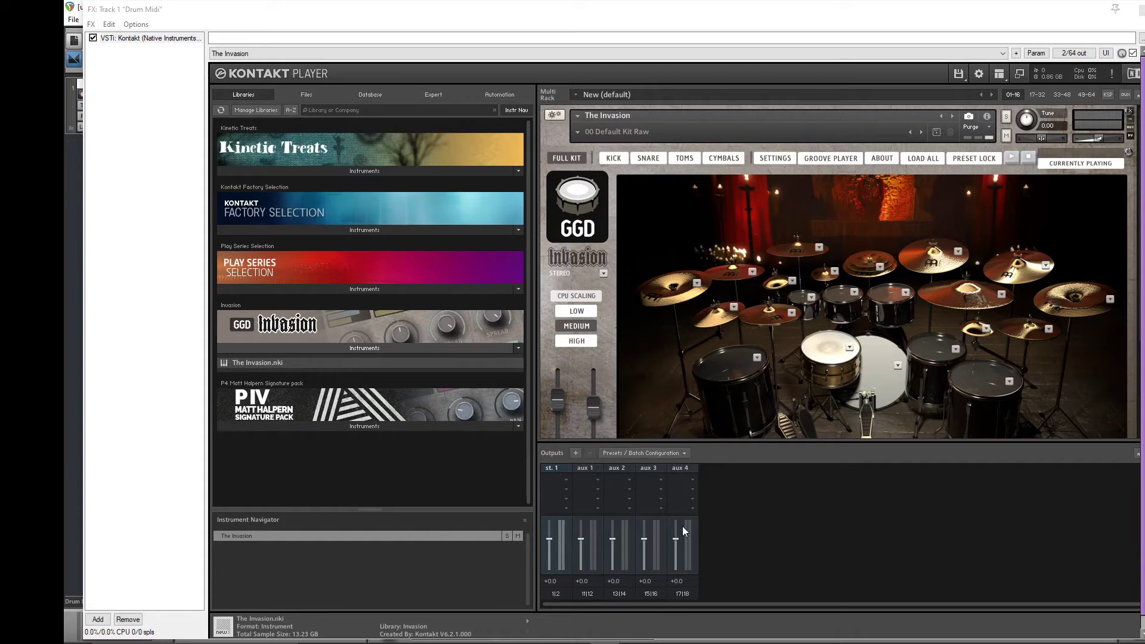
- Show the Outputs panel, set The Invasion to omni MIDI and MULTI OUT output mode
left_click(1007, 81)
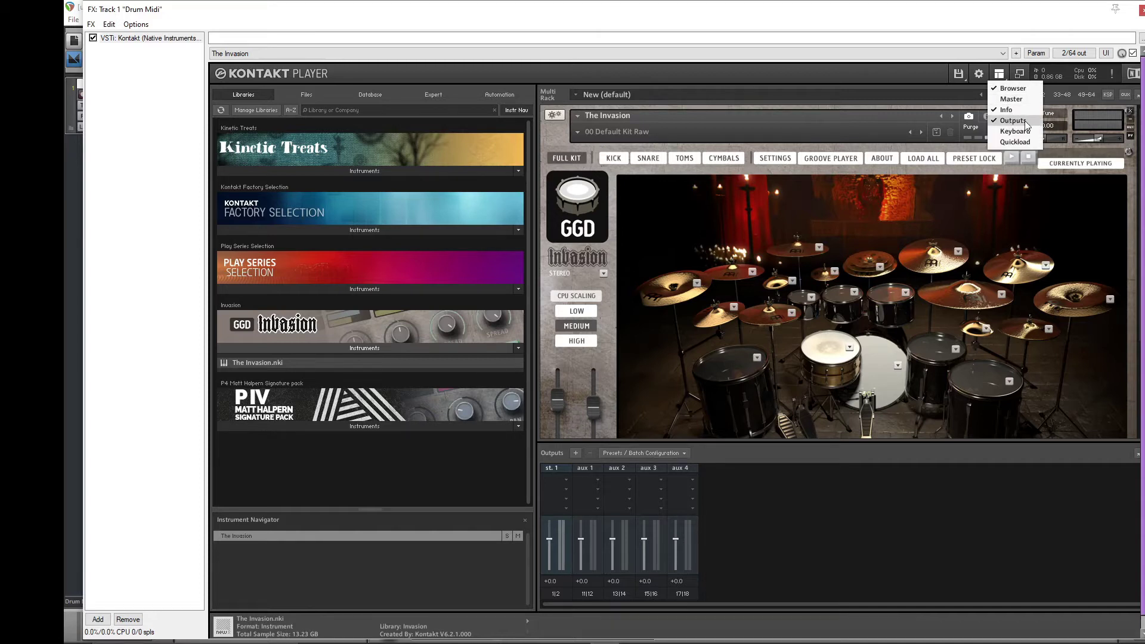
left_click(804, 533)
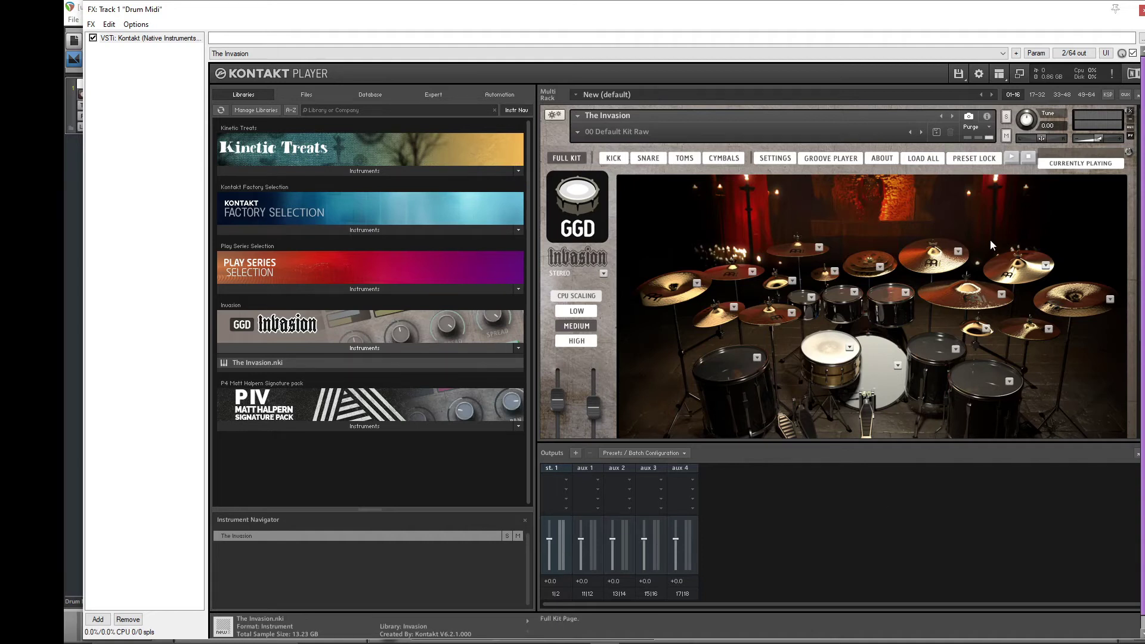
left_click(988, 120)
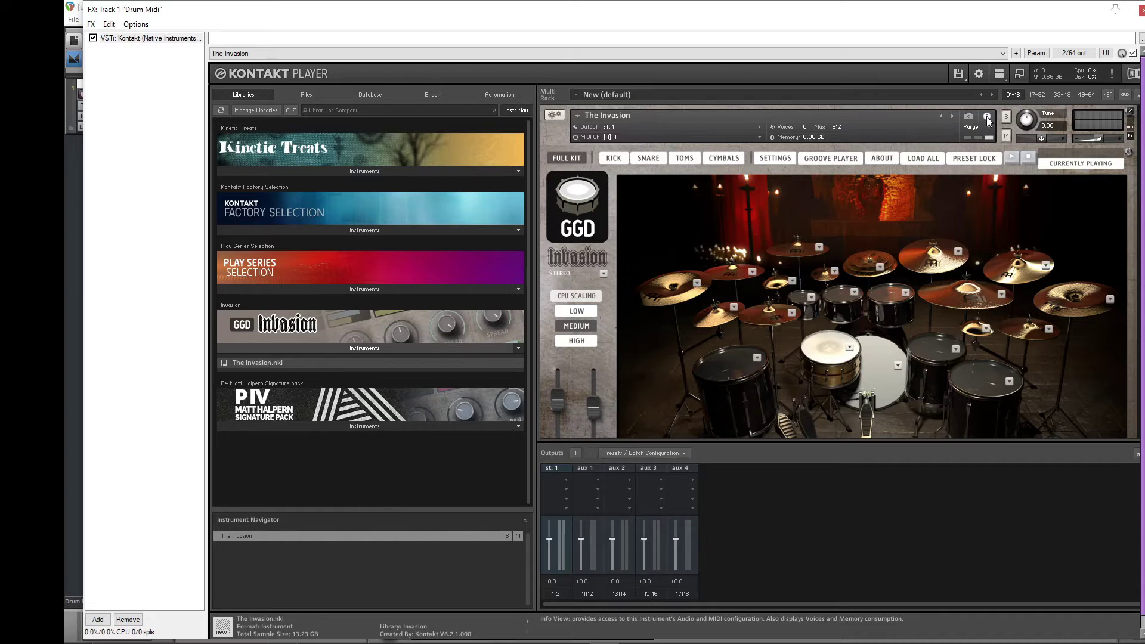
left_click(758, 137)
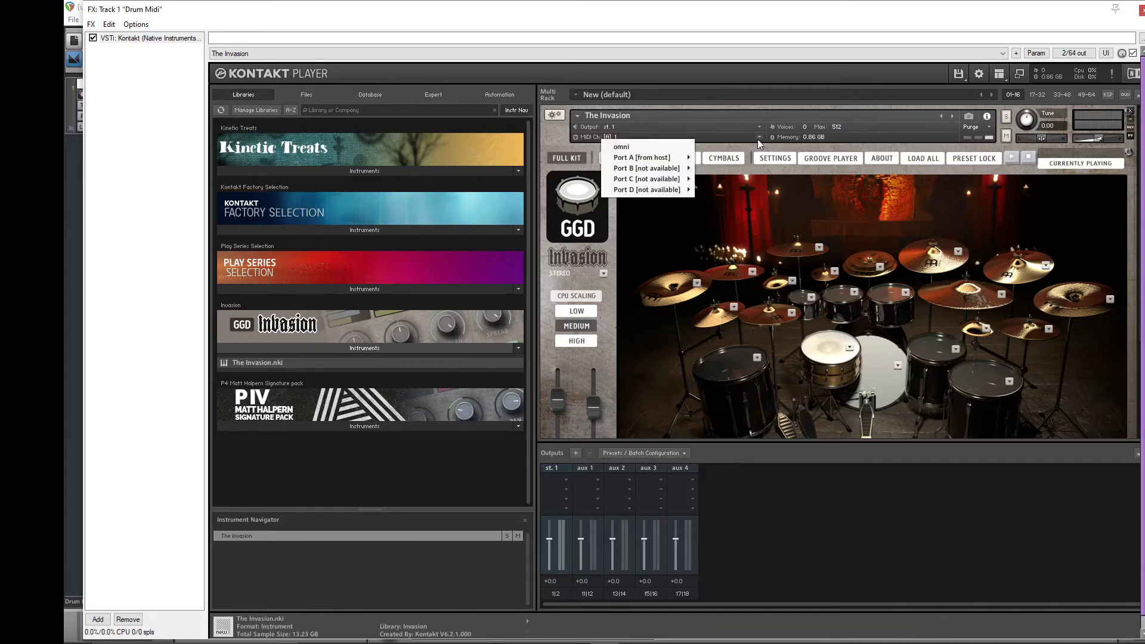
left_click(621, 147)
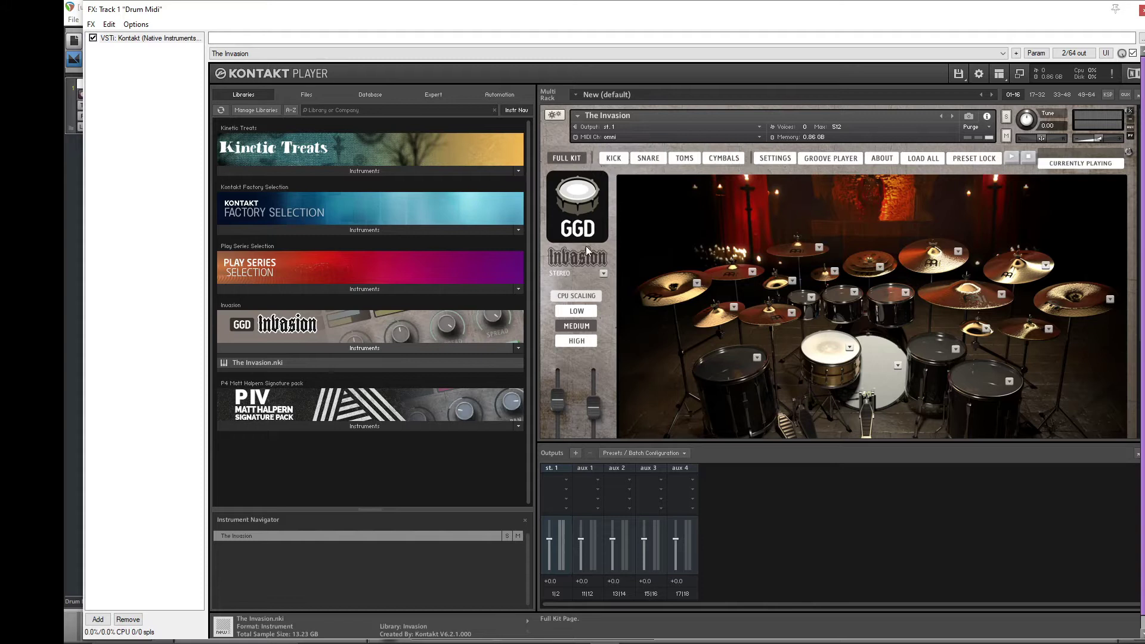
left_click(604, 273)
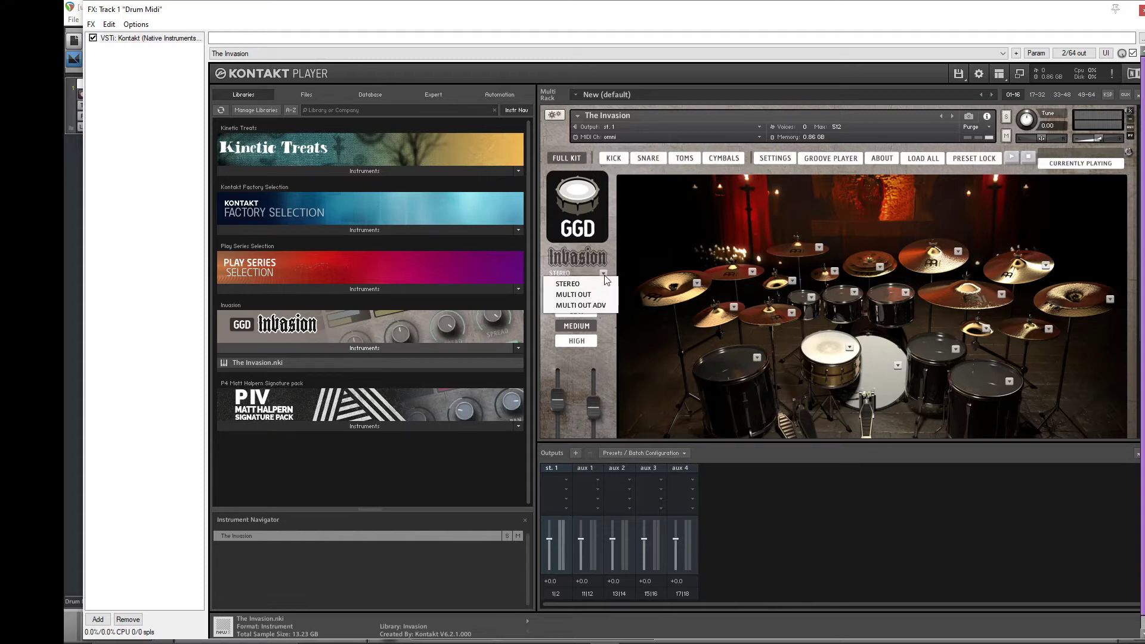
left_click(577, 295)
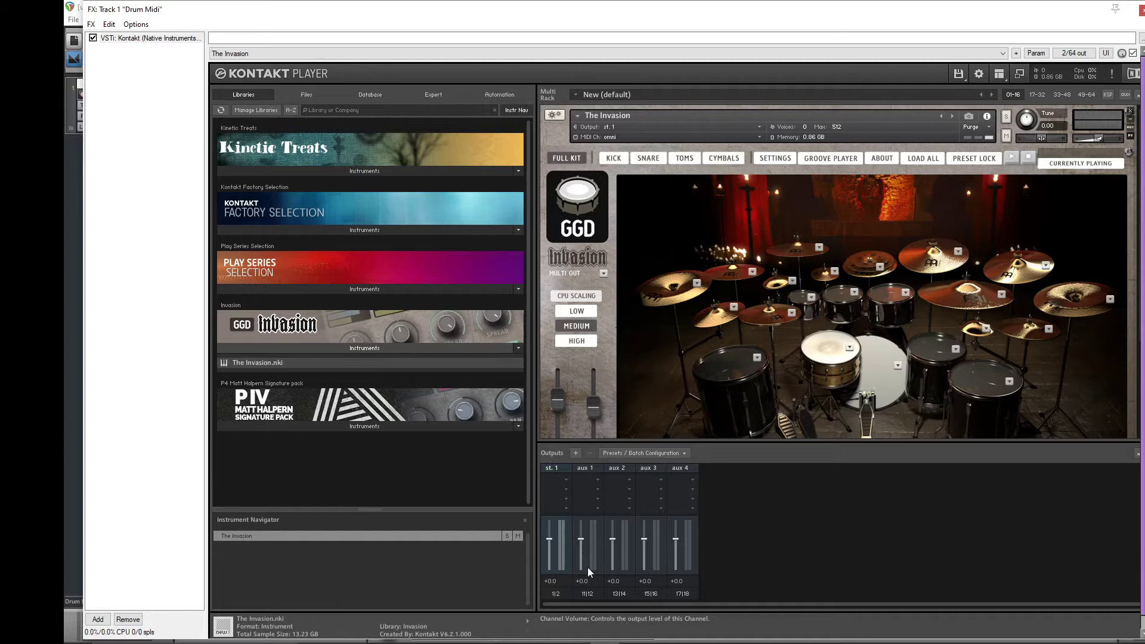
- Set both aux 1 channels to '-- not connected --' and dismiss the restart warning
left_click(588, 593)
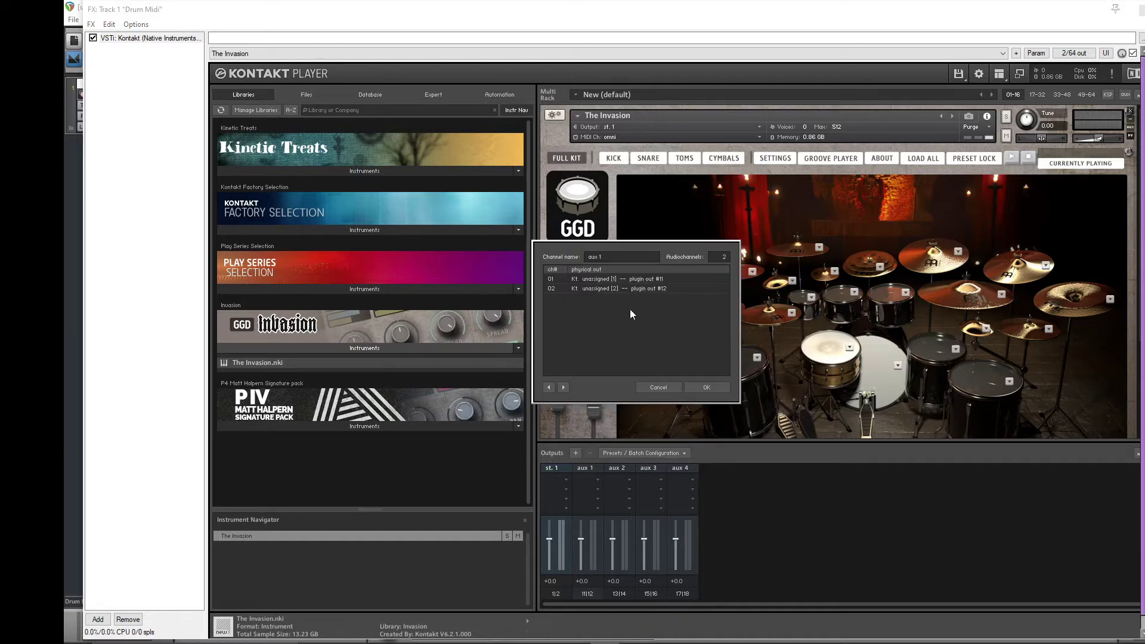
left_click(635, 283)
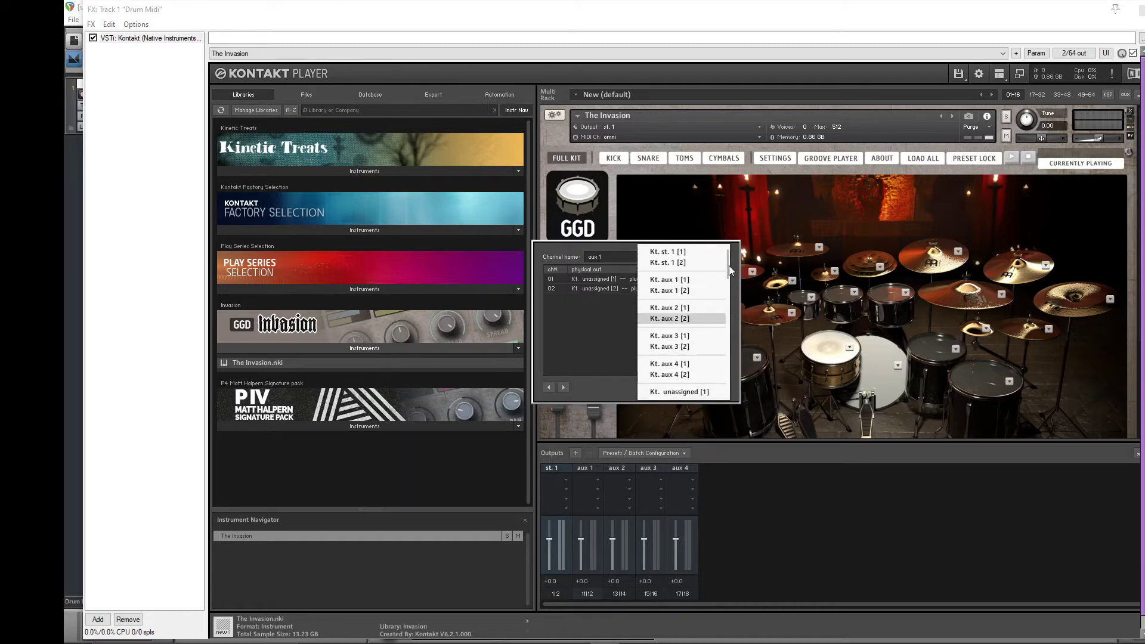
left_click_drag(728, 268, 728, 364)
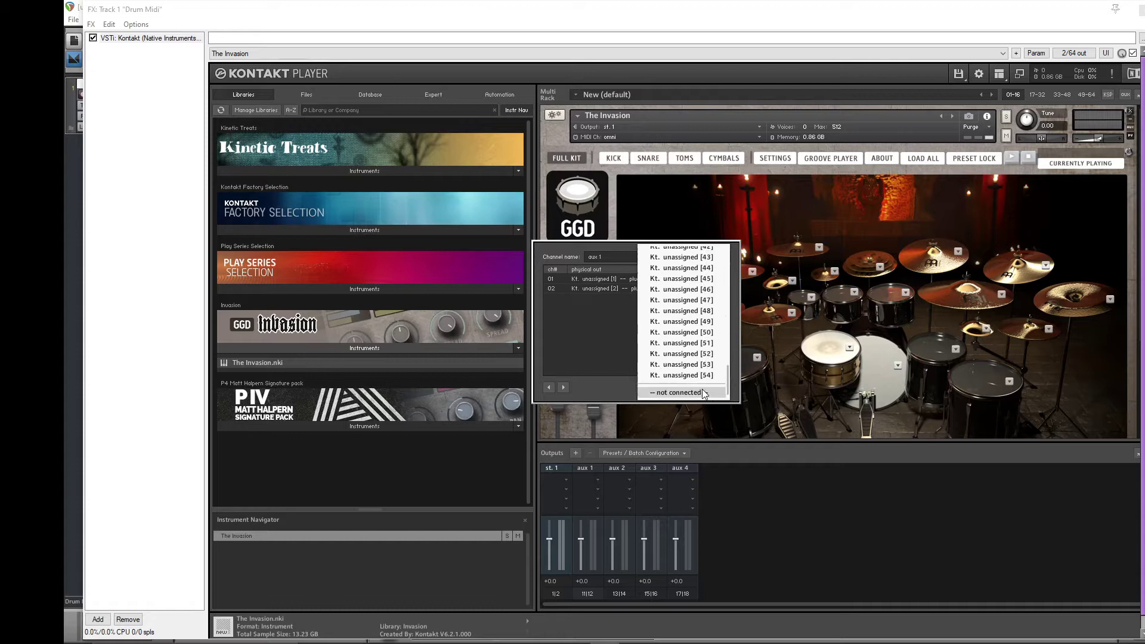
left_click(703, 389)
left_click(621, 288)
left_click_drag(711, 269, 711, 370)
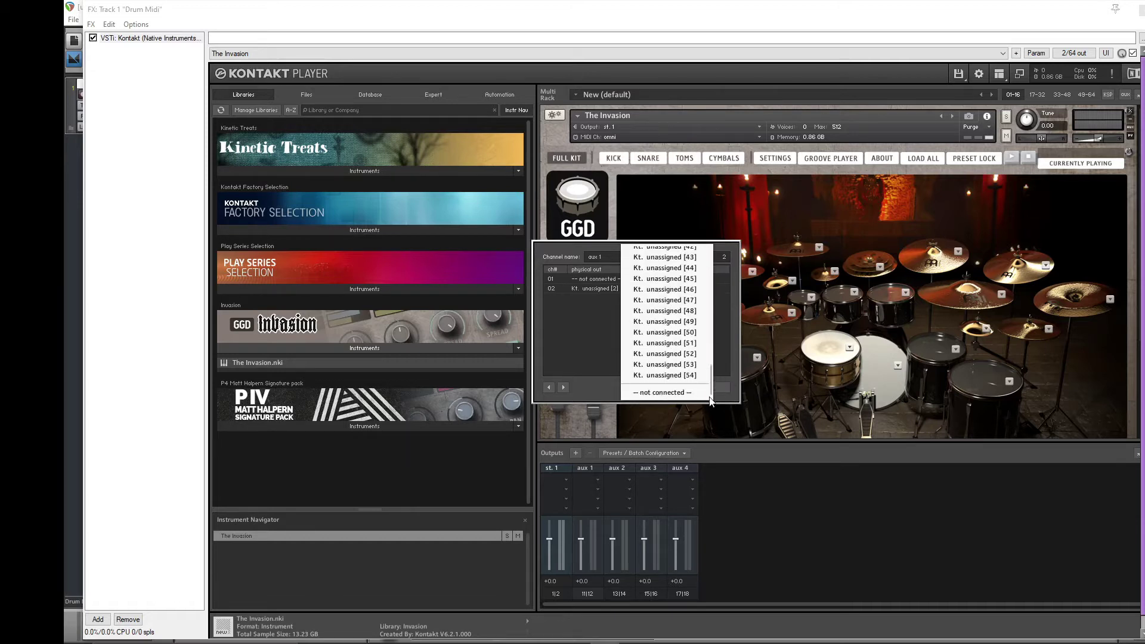
left_click(694, 391)
left_click(704, 386)
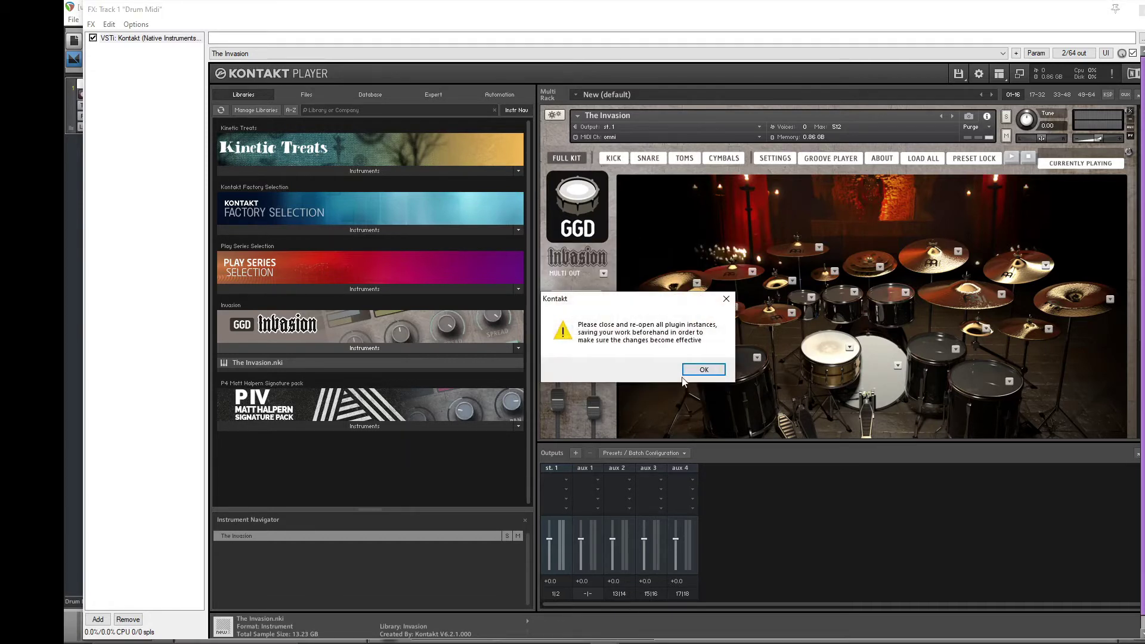
left_click(704, 370)
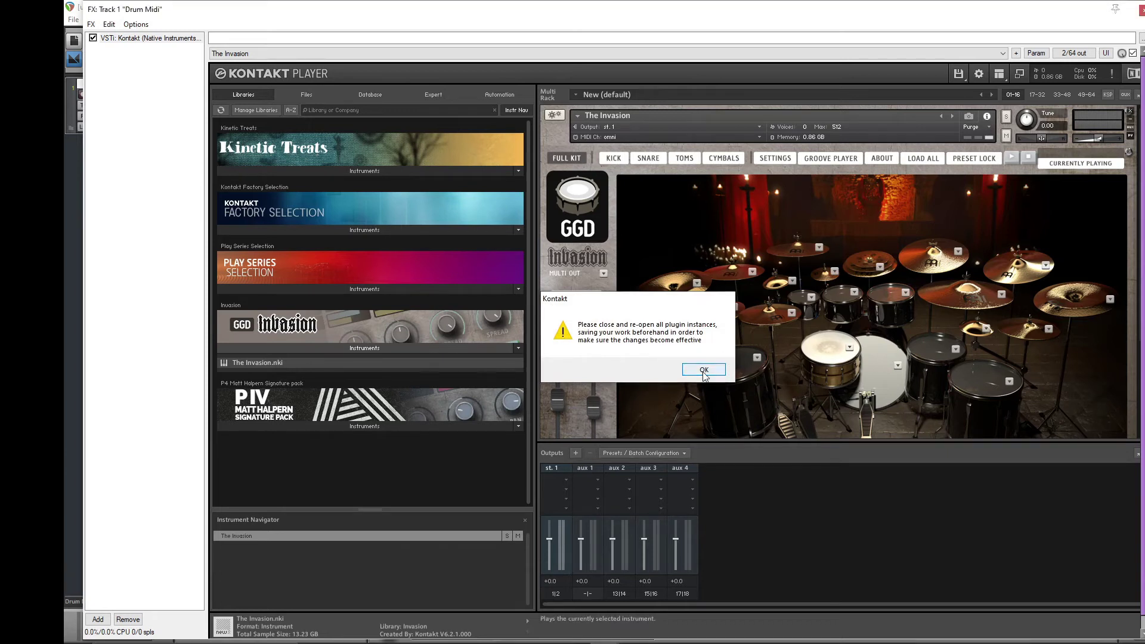
- Disconnect channels 01 and 02 of the aux 2 output
left_click(619, 594)
left_click(658, 283)
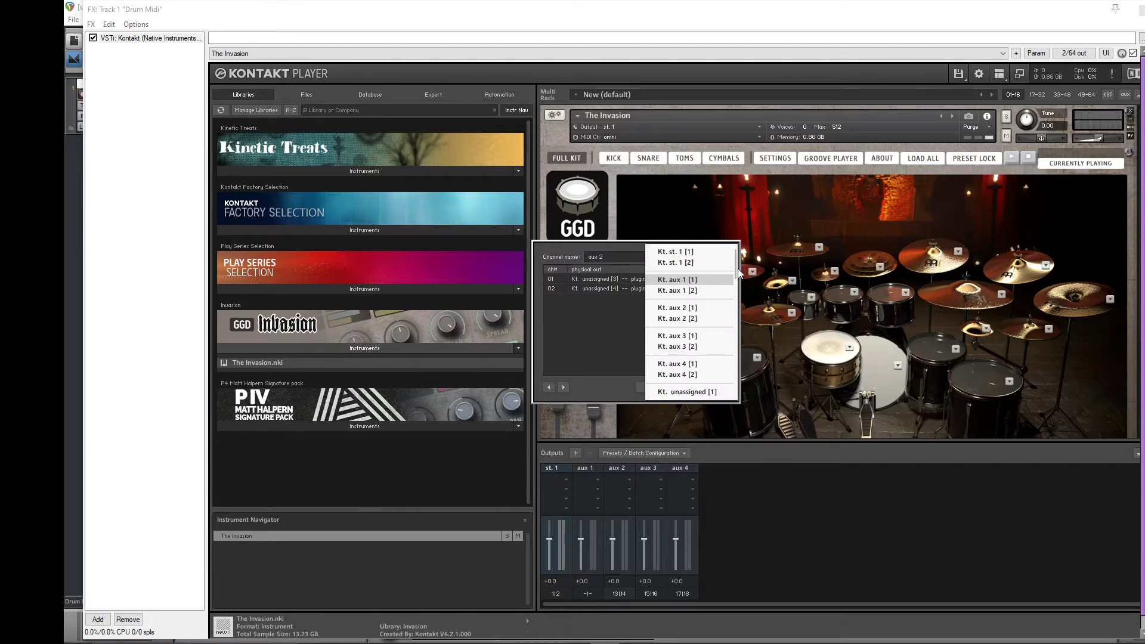
left_click_drag(739, 273, 745, 394)
left_click(691, 395)
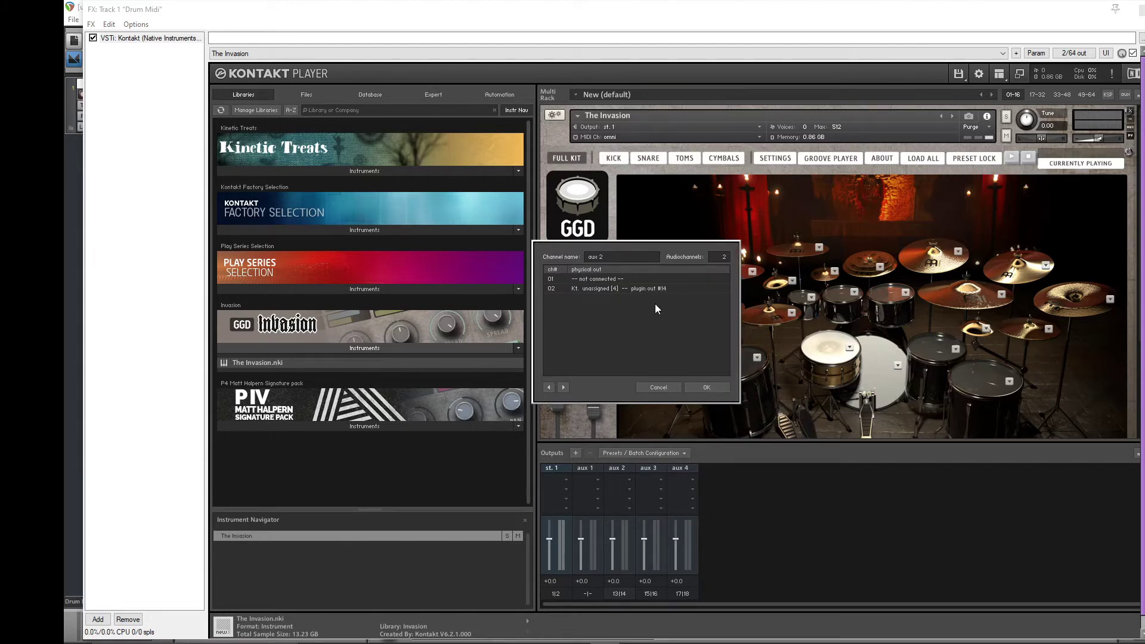
left_click(656, 280)
left_click_drag(738, 280, 740, 409)
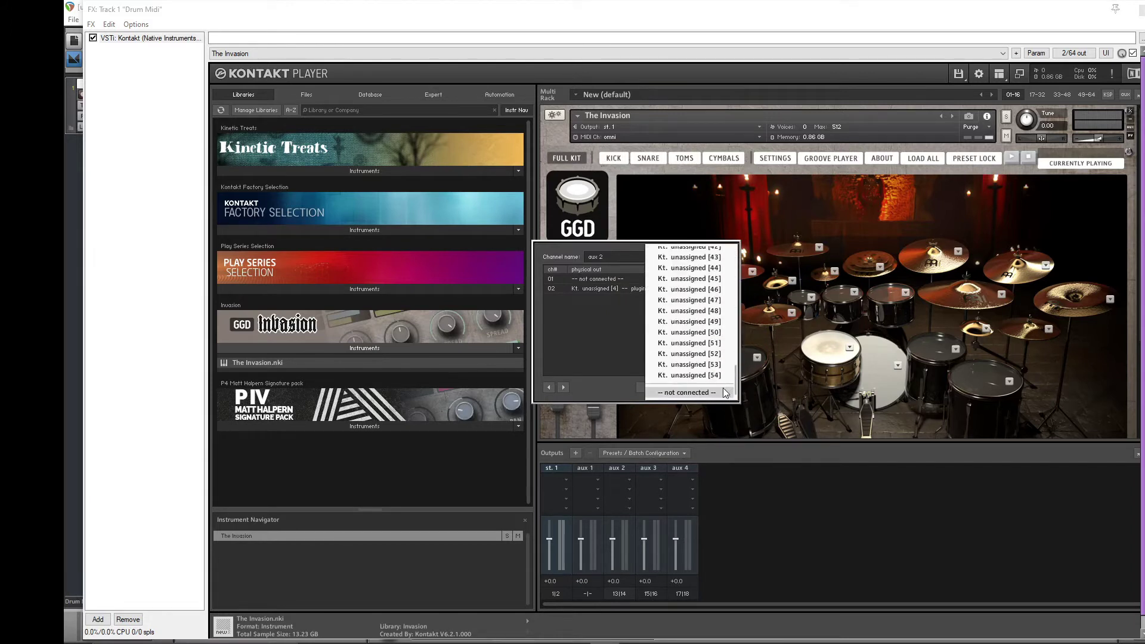
left_click(686, 393)
left_click(694, 389)
- Disconnect channels 01 and 02 of the aux 3 output
left_click(652, 593)
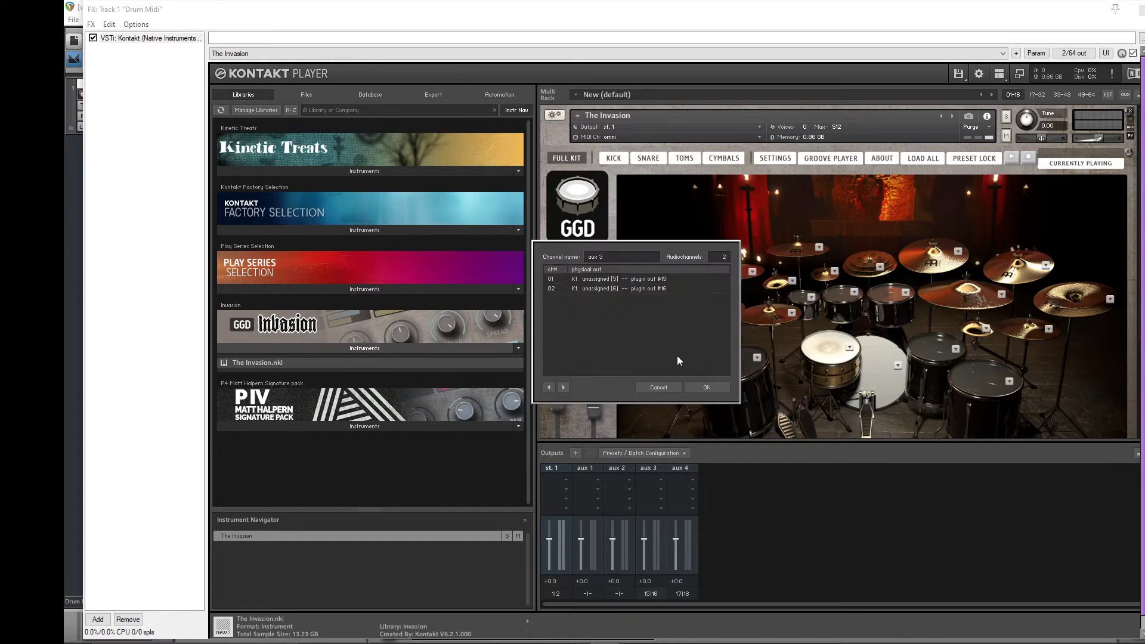
left_click(656, 280)
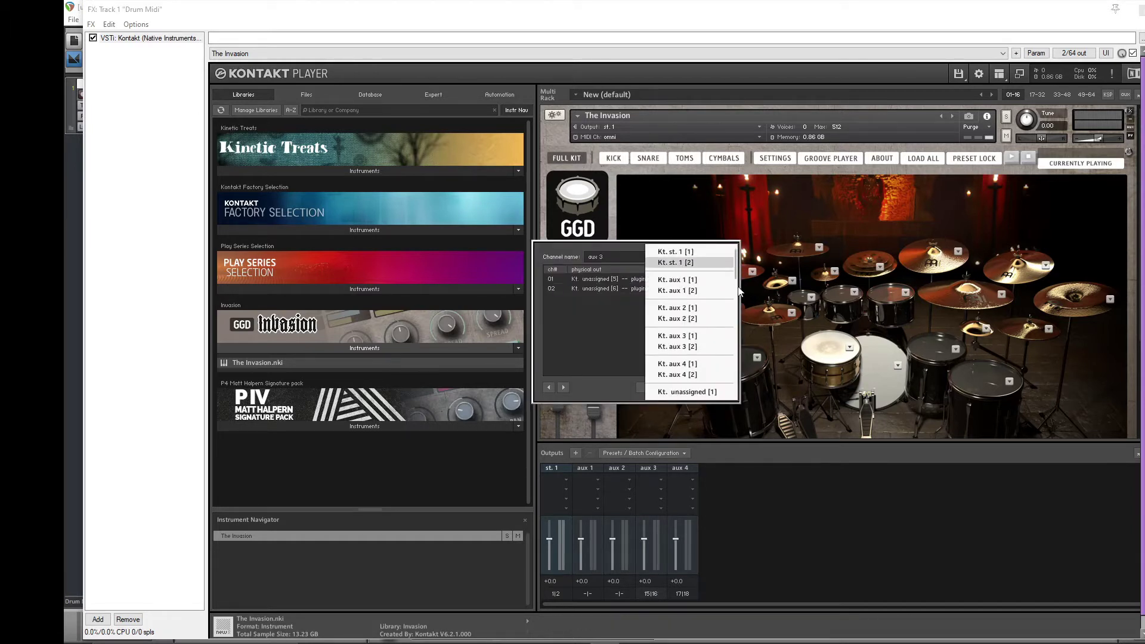
left_click_drag(739, 282, 733, 402)
left_click(716, 394)
left_click(656, 289)
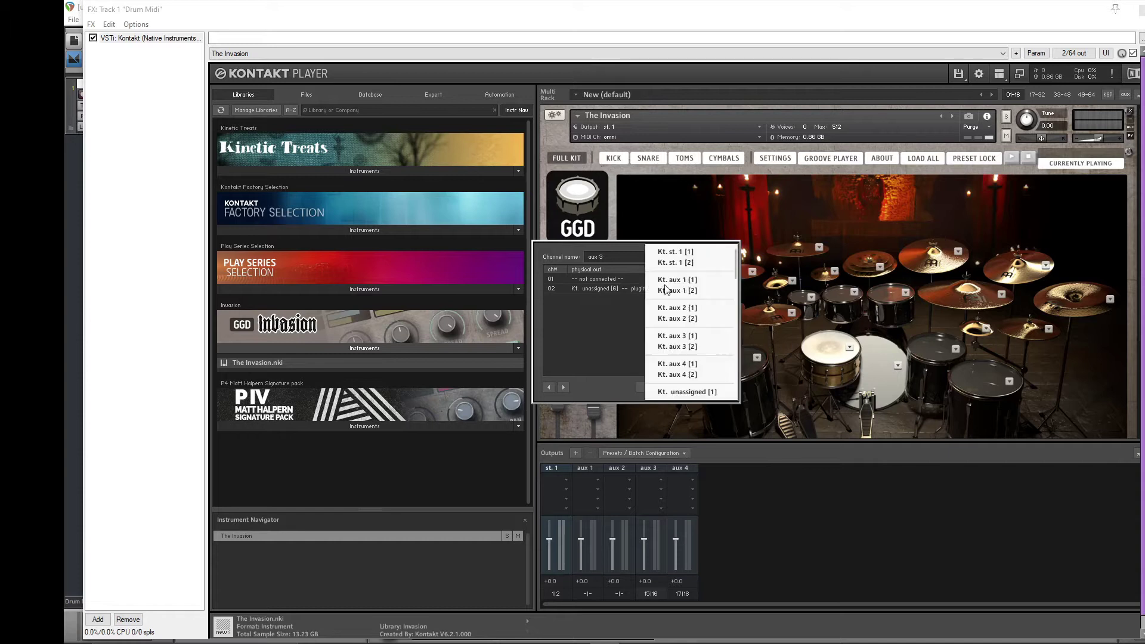
left_click_drag(738, 273, 735, 413)
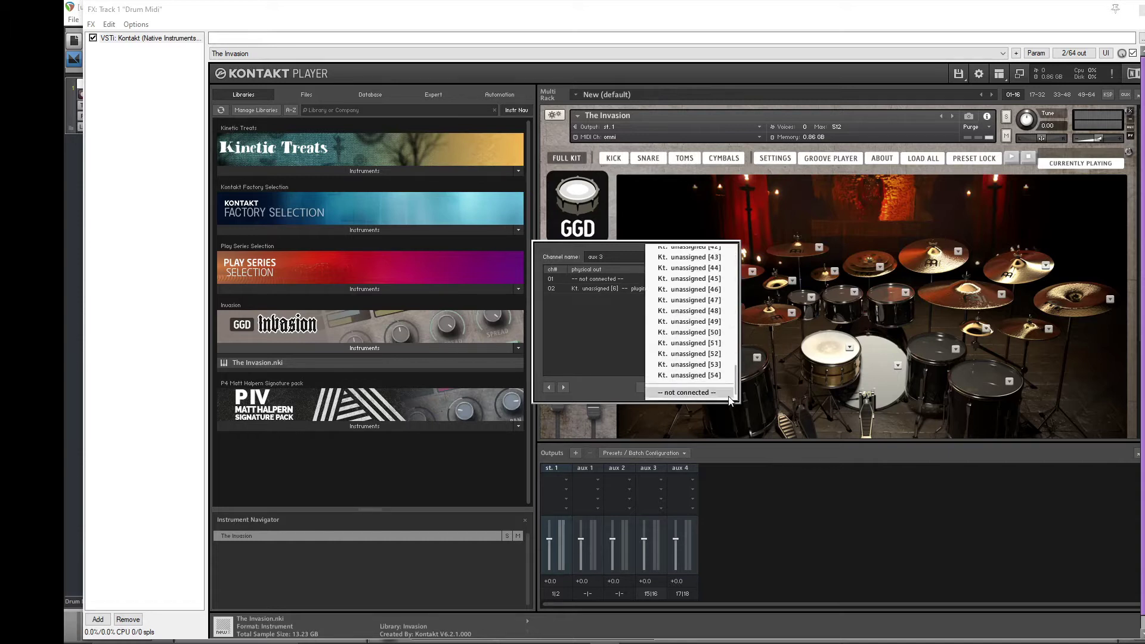
left_click(716, 393)
left_click(717, 388)
- Set aux 4 channels 01 and 02 to '-- not connected --'
left_click(682, 592)
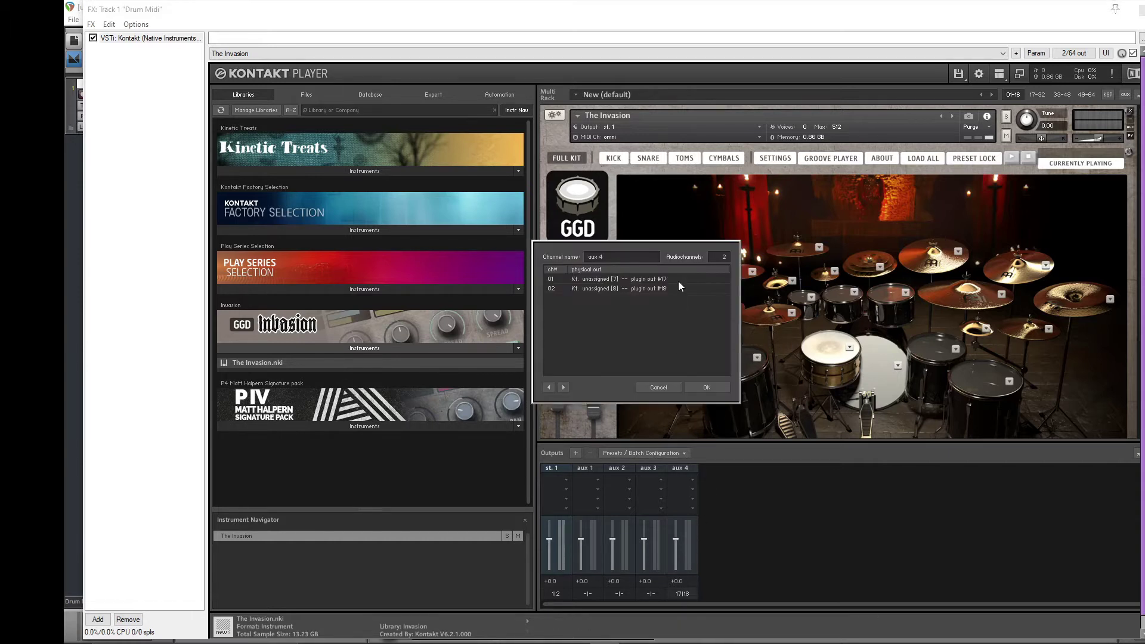
left_click(674, 277)
left_click_drag(738, 274, 744, 402)
left_click(716, 394)
left_click(690, 288)
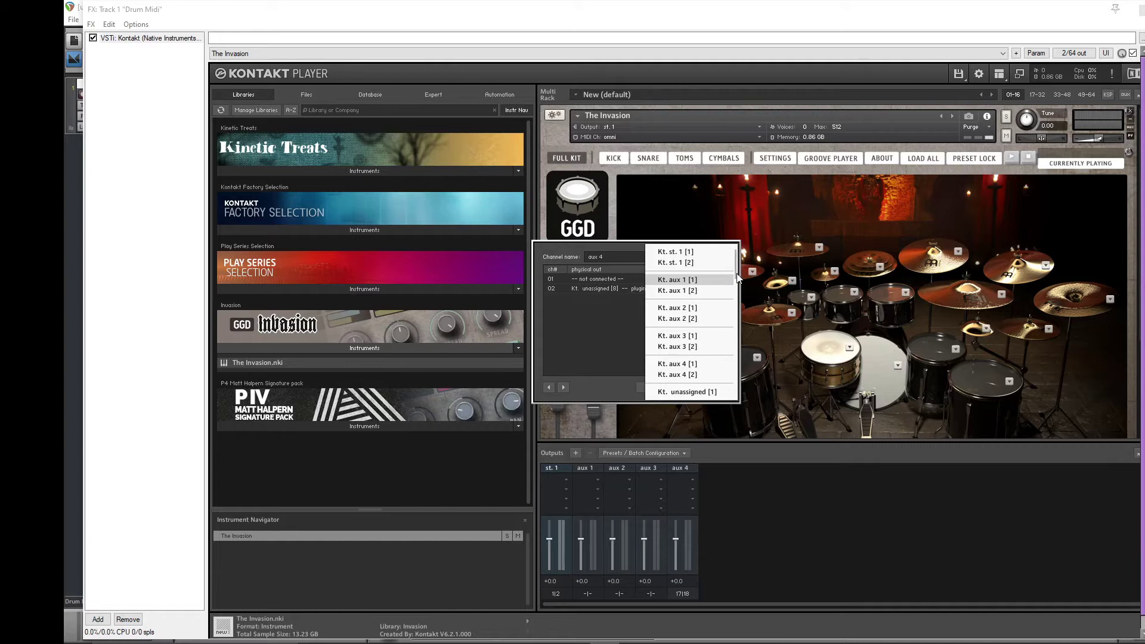
left_click_drag(737, 278, 739, 407)
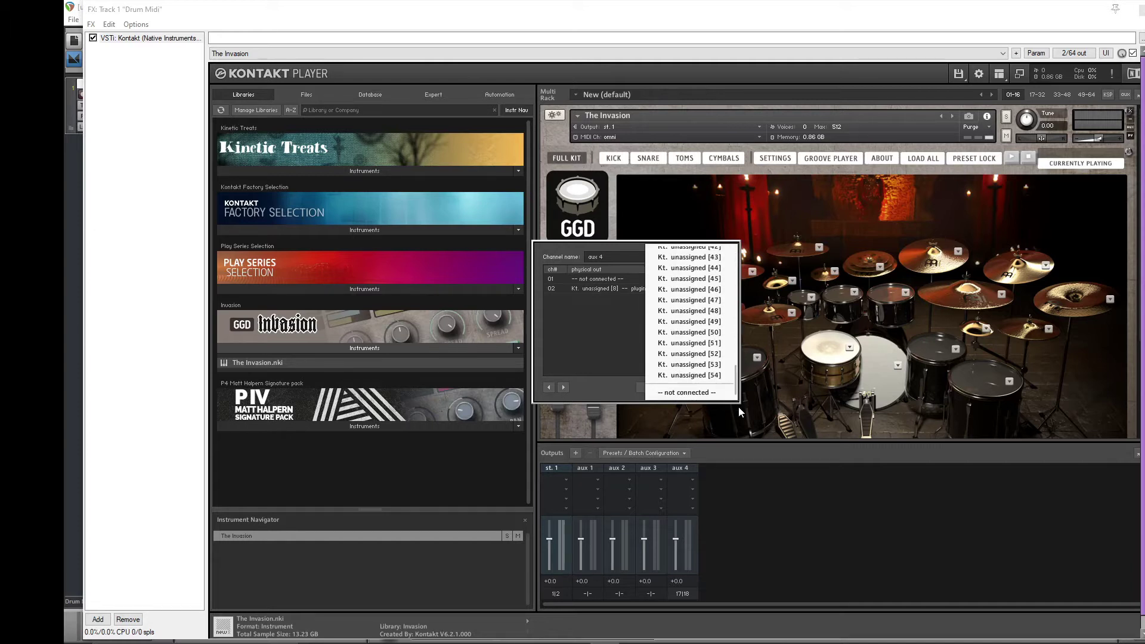
left_click(720, 393)
- Confirm the aux 4 disconnection and browse the kit's cymbal mixer channels
left_click(710, 389)
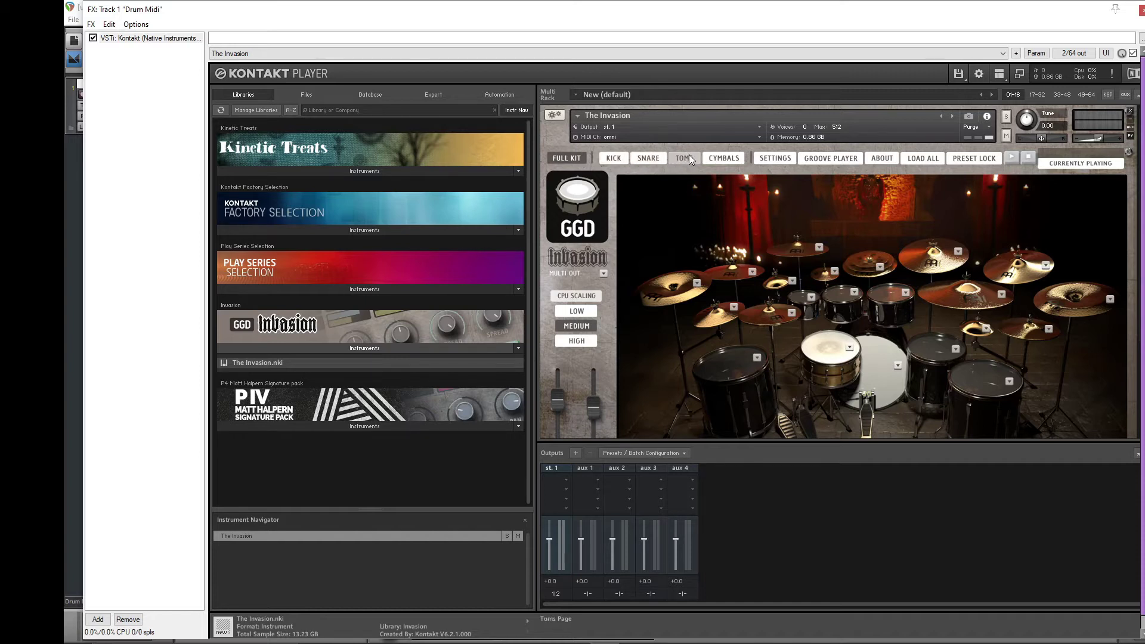
left_click(713, 157)
scroll(722, 282, "down", 3)
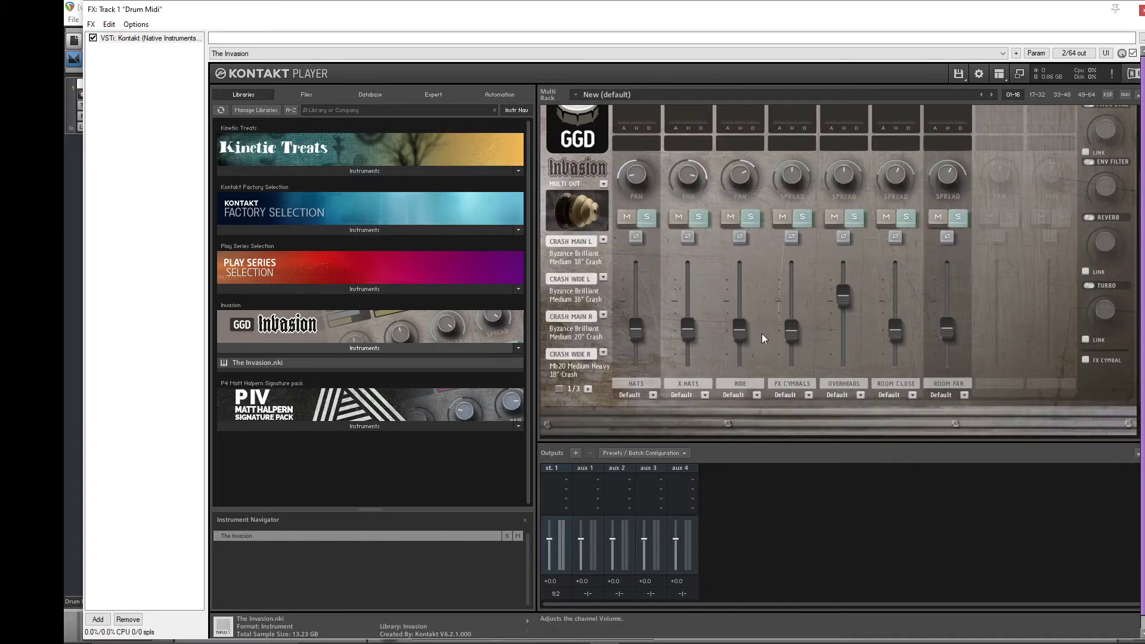
scroll(761, 337, "down", 1)
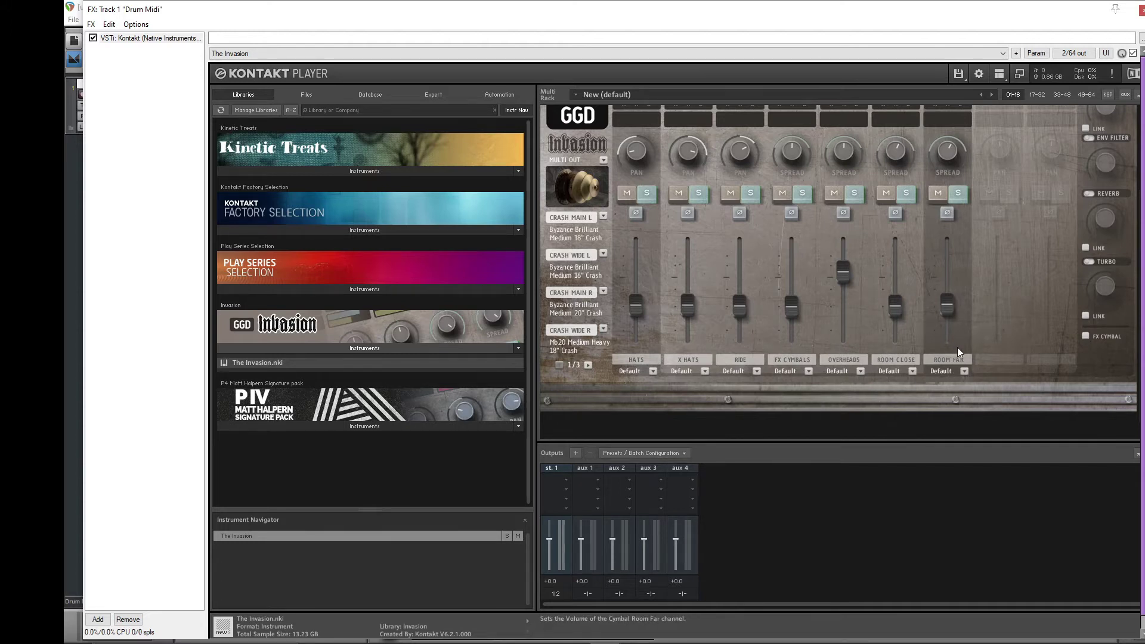
scroll(925, 313, "up", 3)
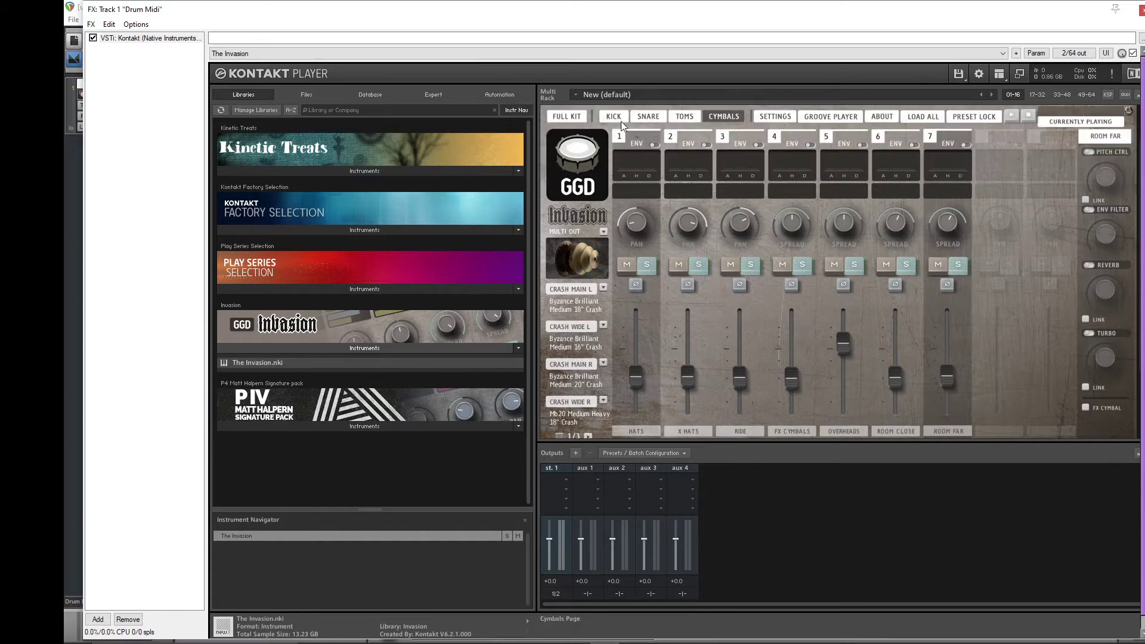
- View the Kick and Snare channel pages, then return to the Cymbals page
left_click(621, 119)
scroll(751, 296, "down", 3)
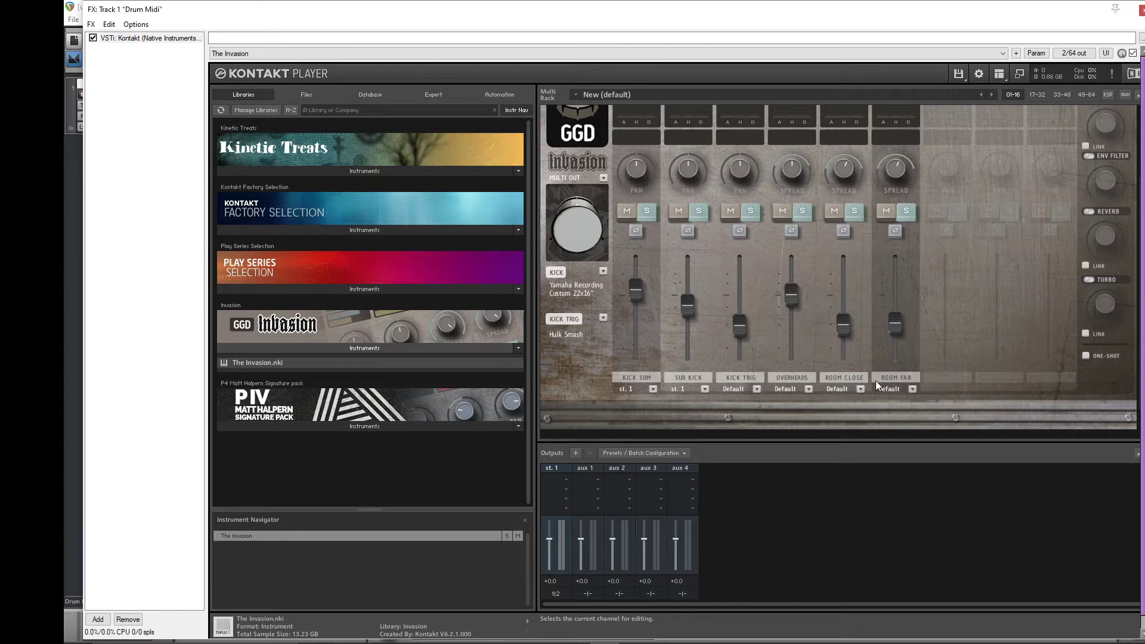
scroll(689, 204, "up", 3)
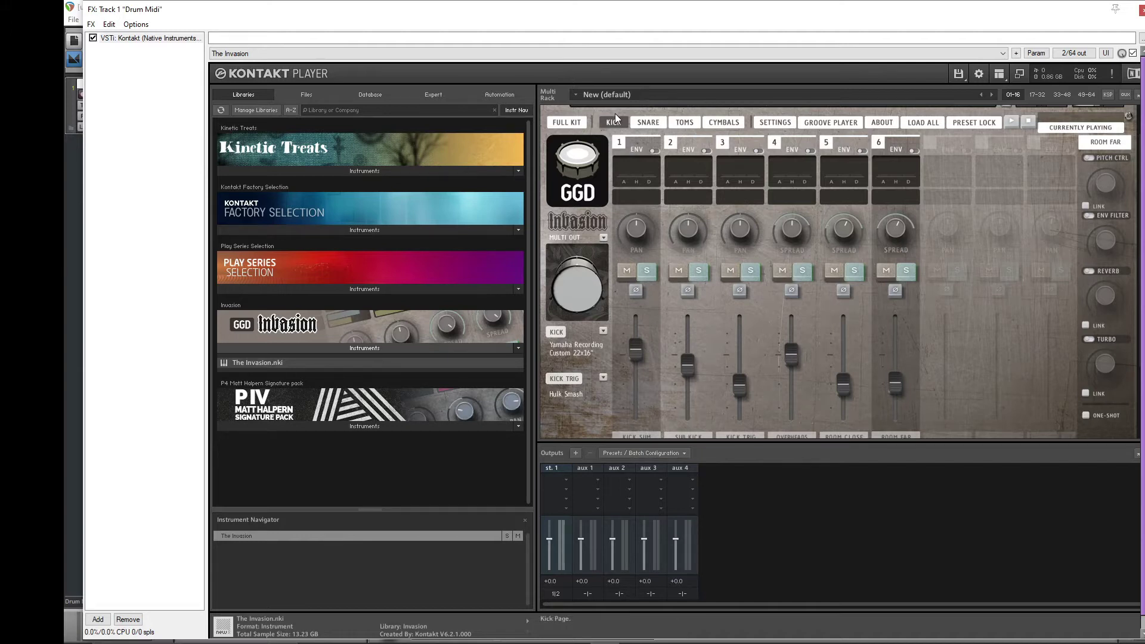
left_click(650, 123)
left_click(678, 124)
left_click(721, 123)
scroll(739, 306, "down", 2)
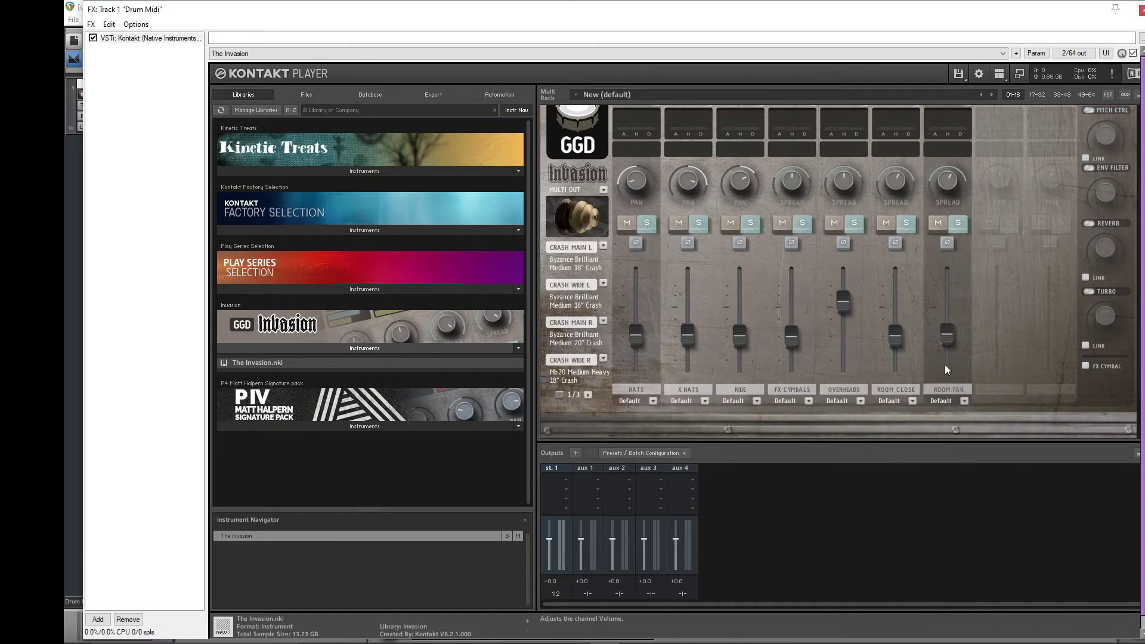
- Add eight new stereo outputs (st.2–st.9) with ascending output assignment unchecked
left_click(576, 455)
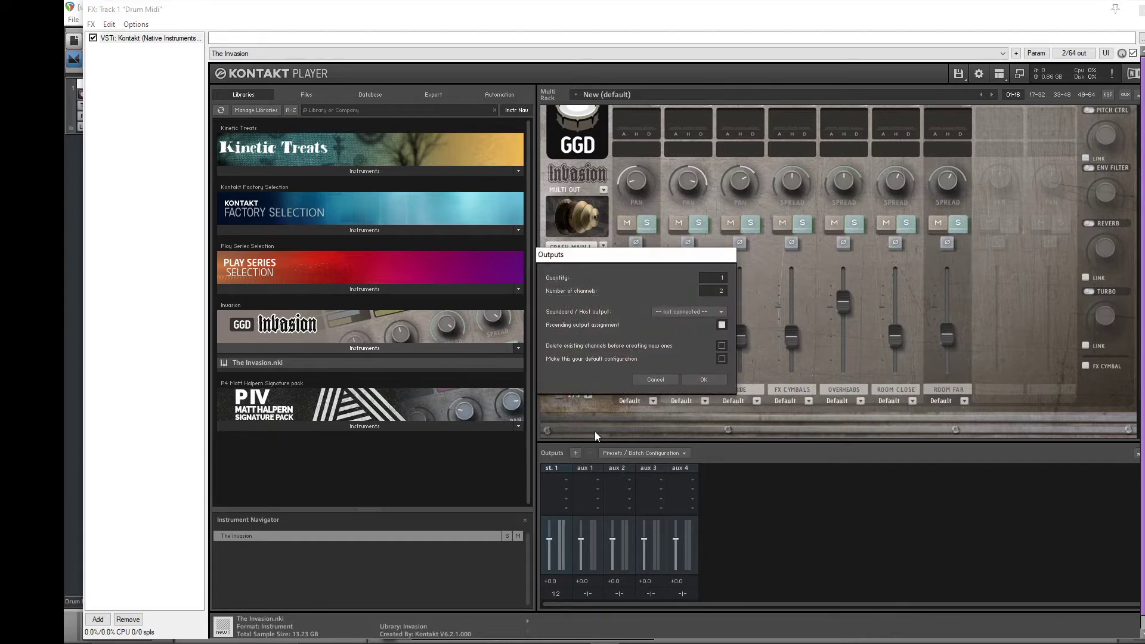
left_click(722, 326)
left_click_drag(723, 276, 726, 259)
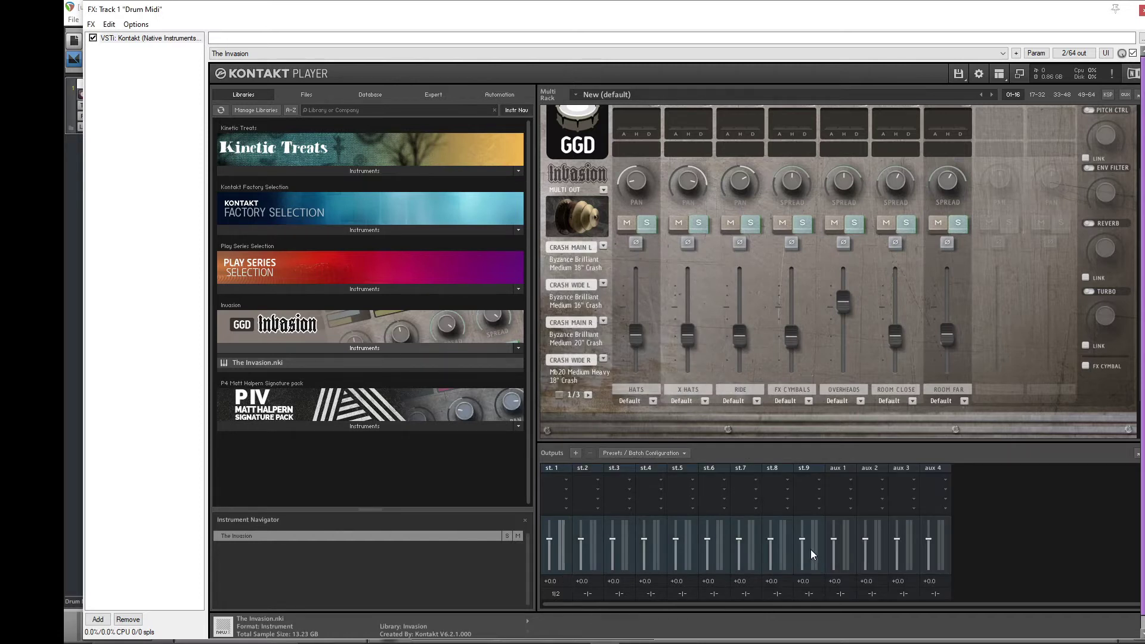
- Route output st.2 to Kt. aux 1 [1]/[2], plugin outputs 3|4
left_click(589, 594)
left_click(613, 281)
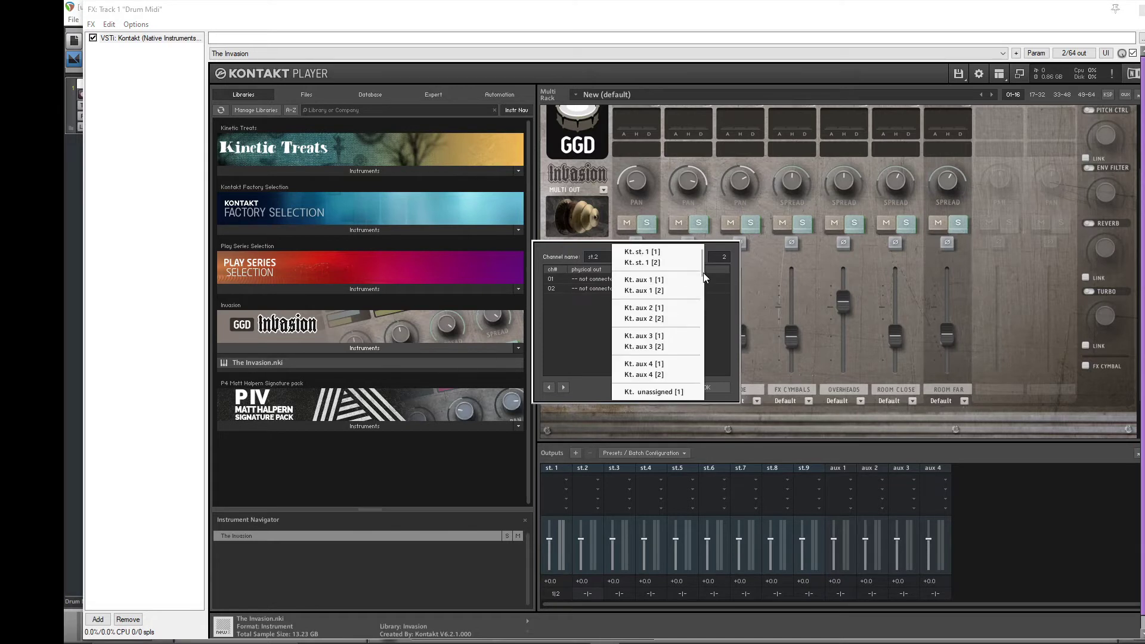
left_click(575, 322)
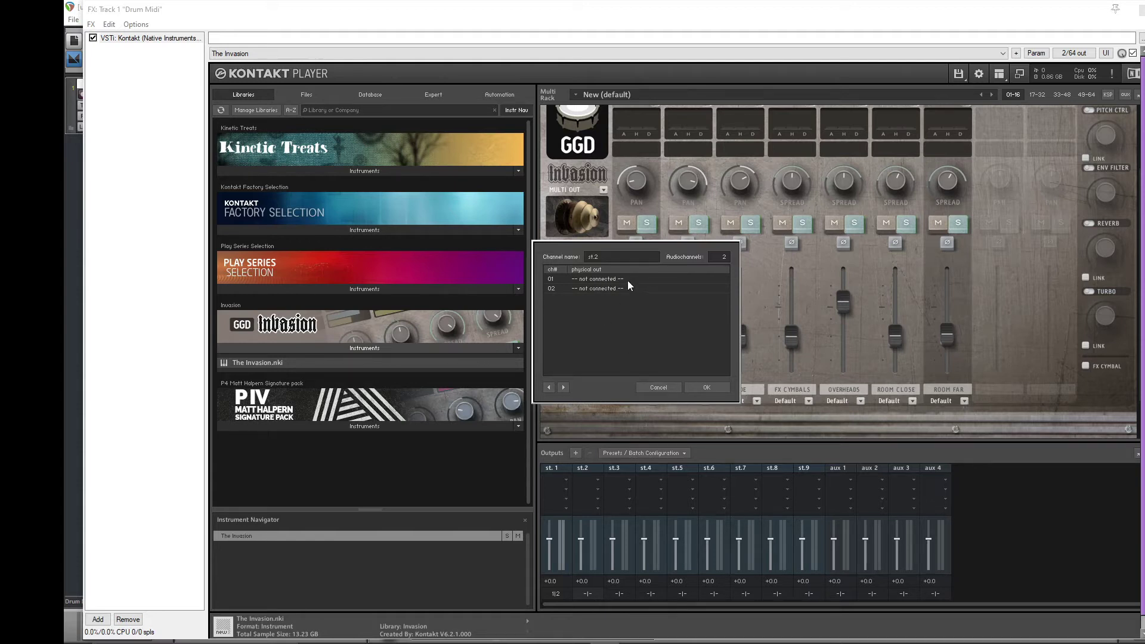
left_click(658, 388)
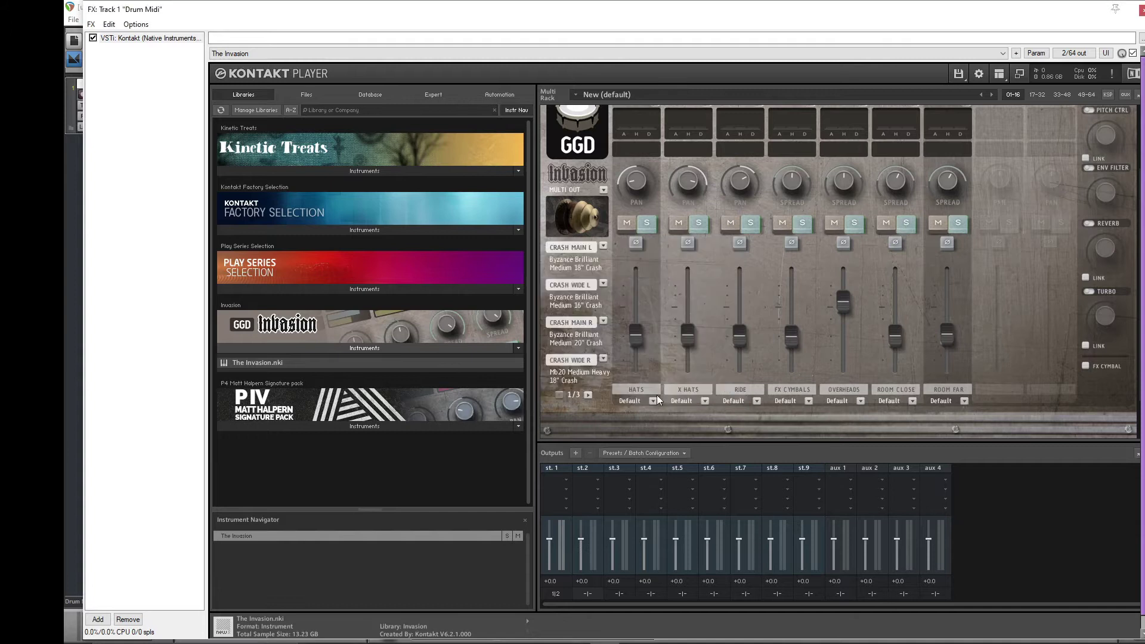
left_click(586, 594)
left_click(613, 290)
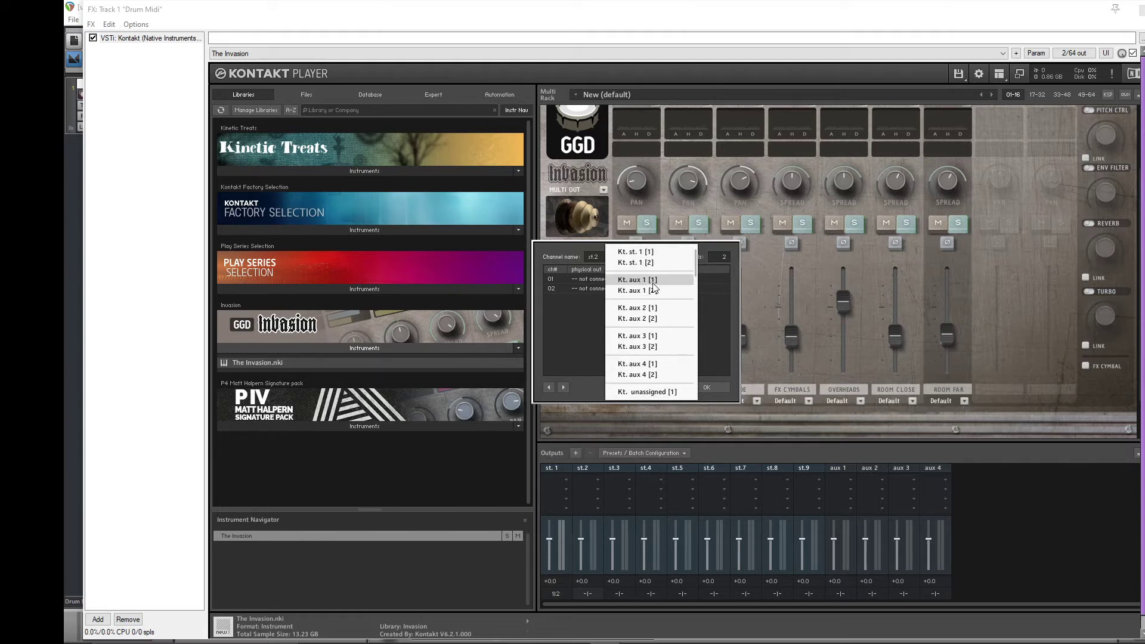
left_click(643, 280)
left_click(609, 288)
left_click(644, 290)
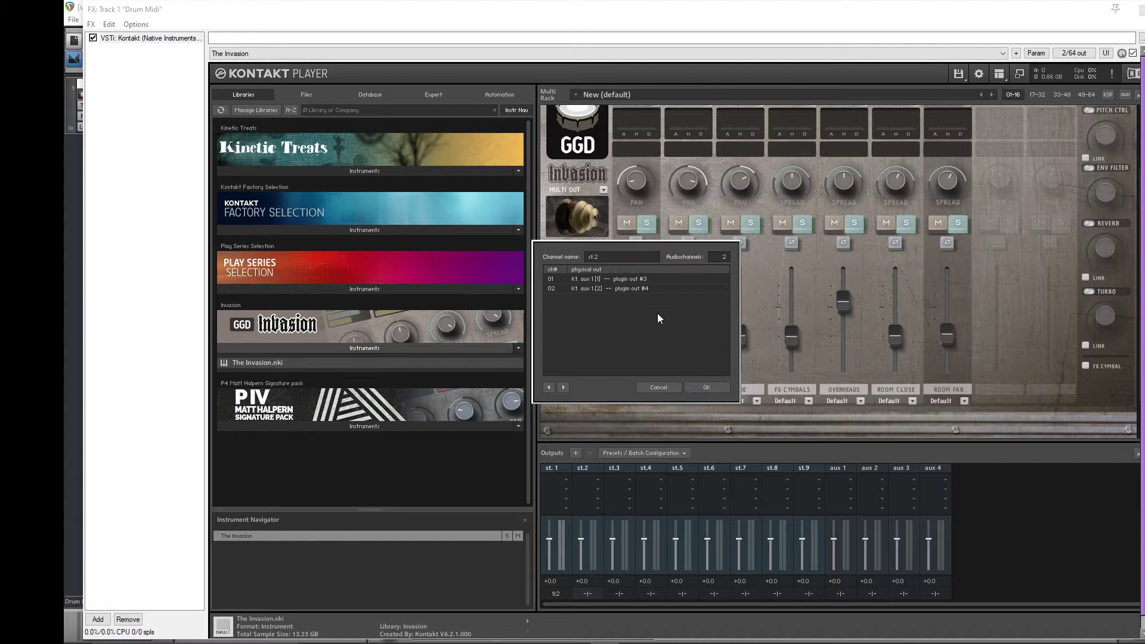
left_click(708, 387)
- Route st.3 to Kt. aux 2 (5|6) and st.4 to Kt. aux 3 (7|8)
left_click(619, 593)
left_click(619, 280)
left_click(650, 308)
left_click(611, 288)
left_click(662, 318)
left_click(705, 389)
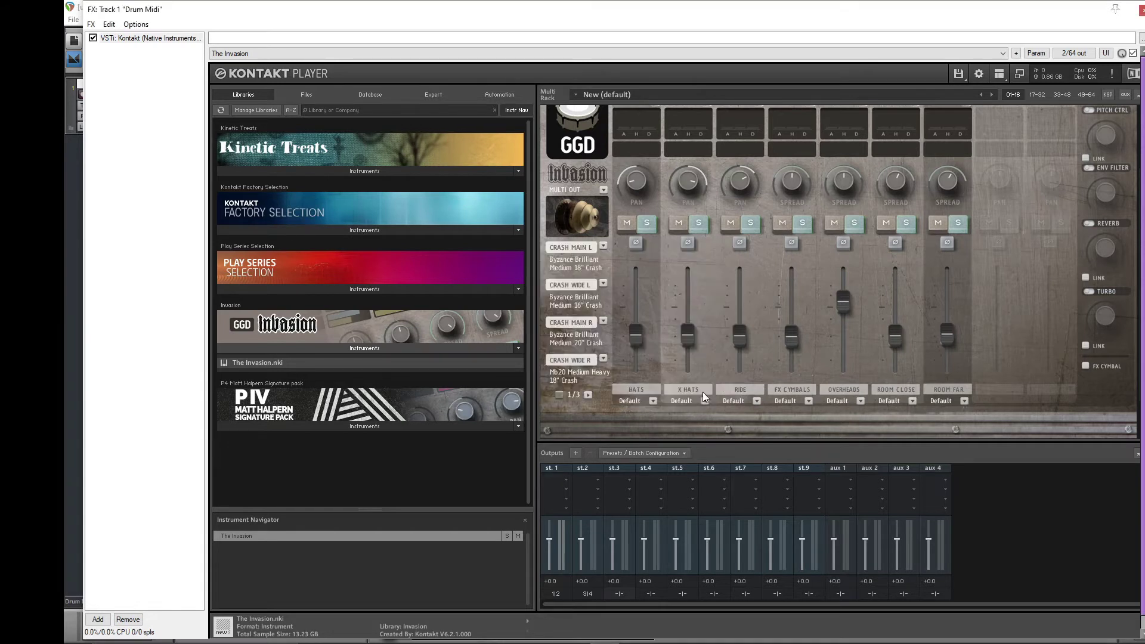
left_click(656, 596)
left_click(620, 280)
left_click(663, 335)
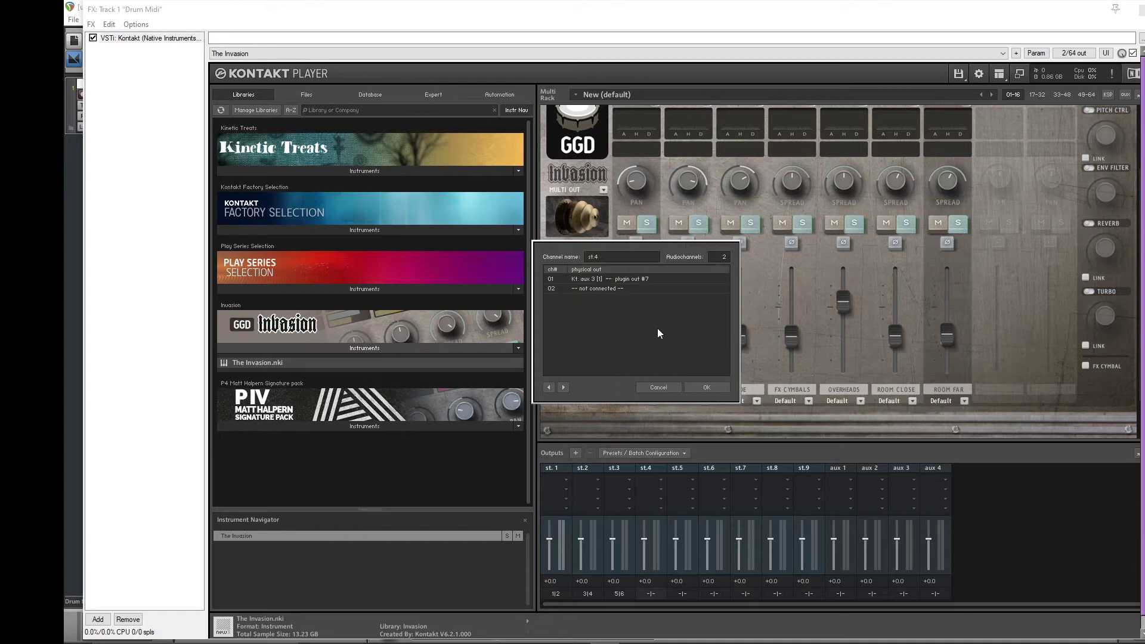
left_click(622, 292)
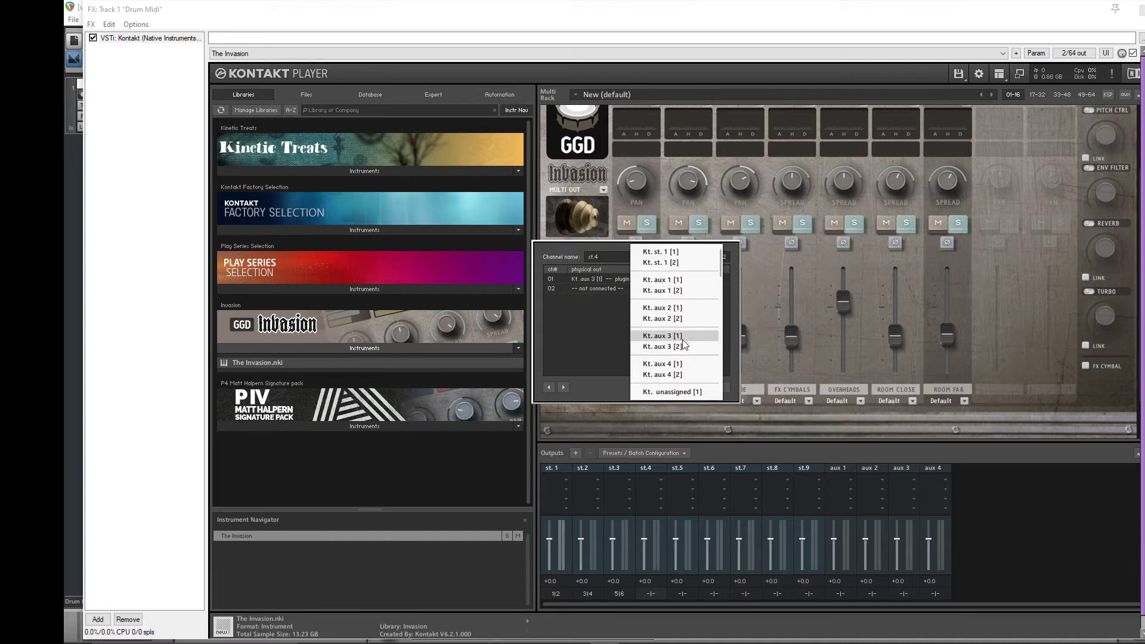
left_click(662, 347)
left_click(705, 389)
- Route st.5 to Kt. aux 4 (9|10) and st.6 to Kt. unassigned 1/2 (11|12)
left_click(690, 596)
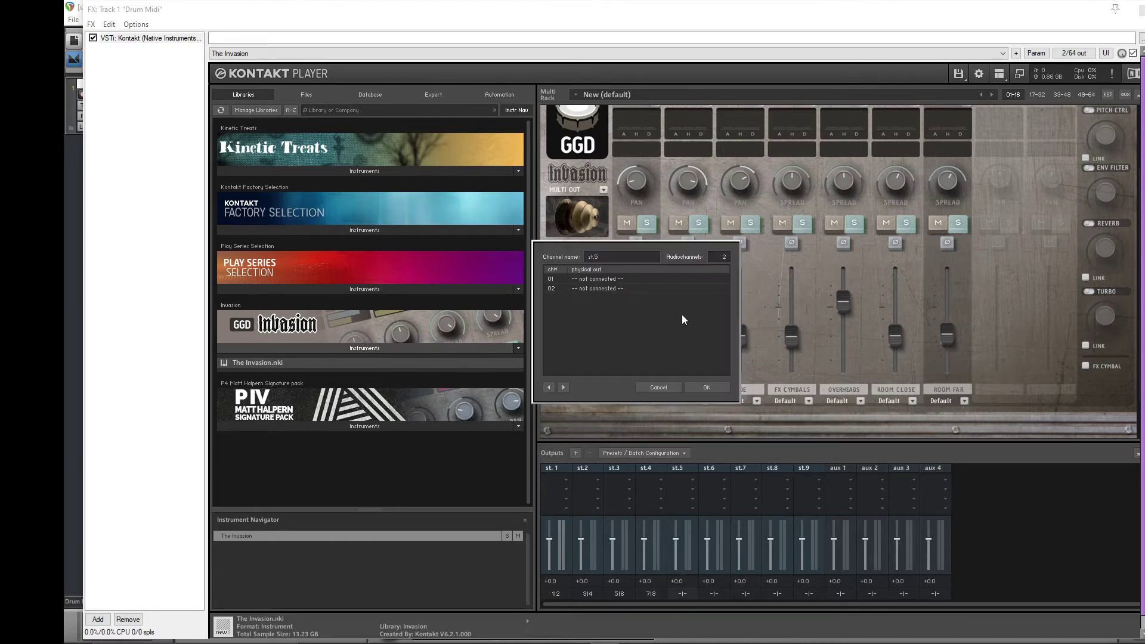
left_click(620, 279)
left_click(667, 365)
left_click(646, 289)
left_click(662, 375)
left_click(705, 387)
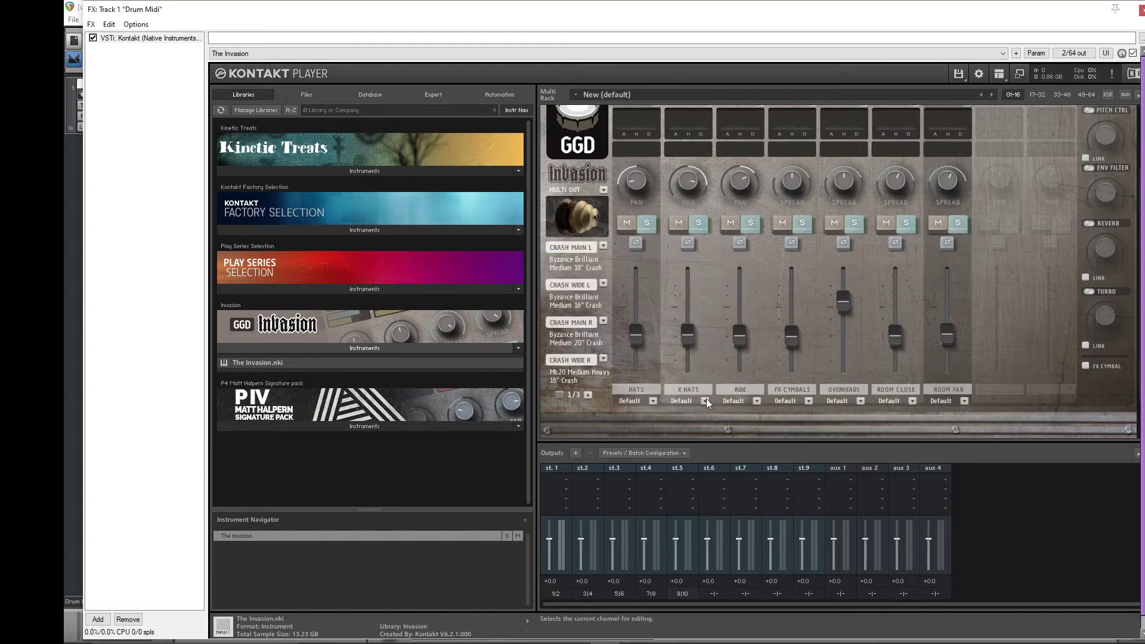
left_click(707, 593)
left_click(642, 278)
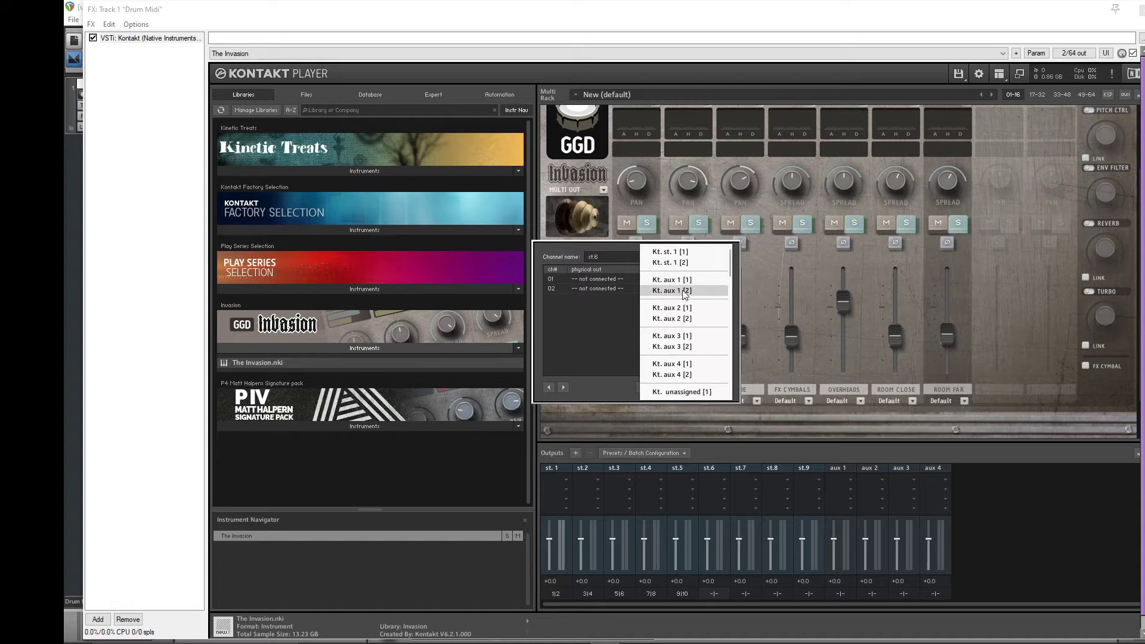
left_click(700, 371)
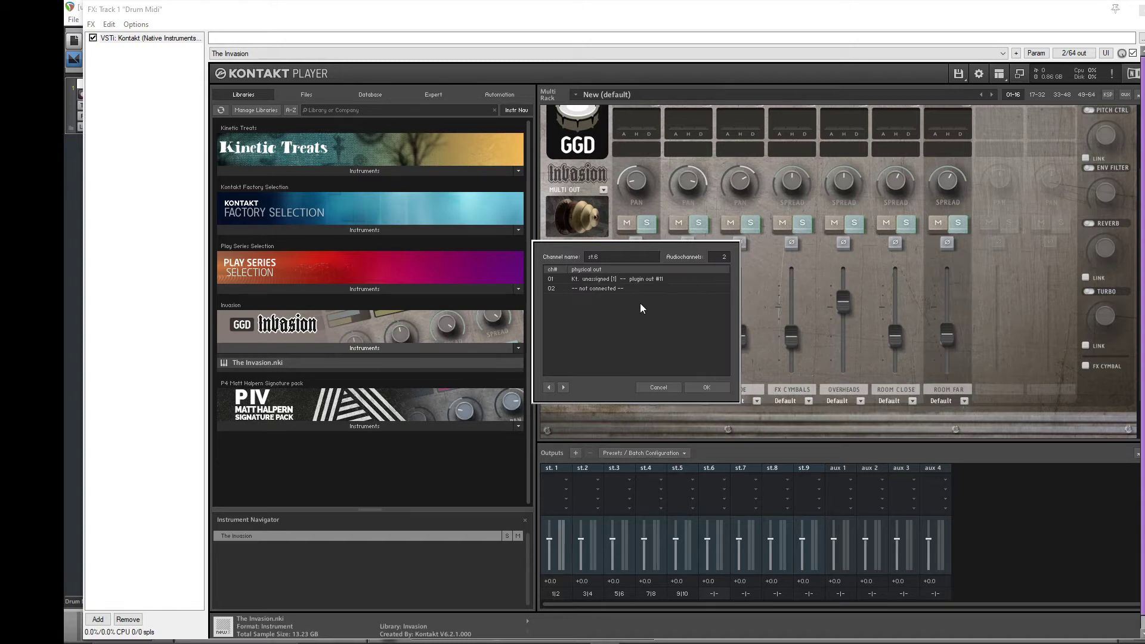
left_click(635, 290)
left_click(677, 373)
left_click(705, 387)
- Route st.7 to Kt. unassigned 3/4 (13|14) and st.8 to unassigned 5/6 (15|16)
left_click(746, 594)
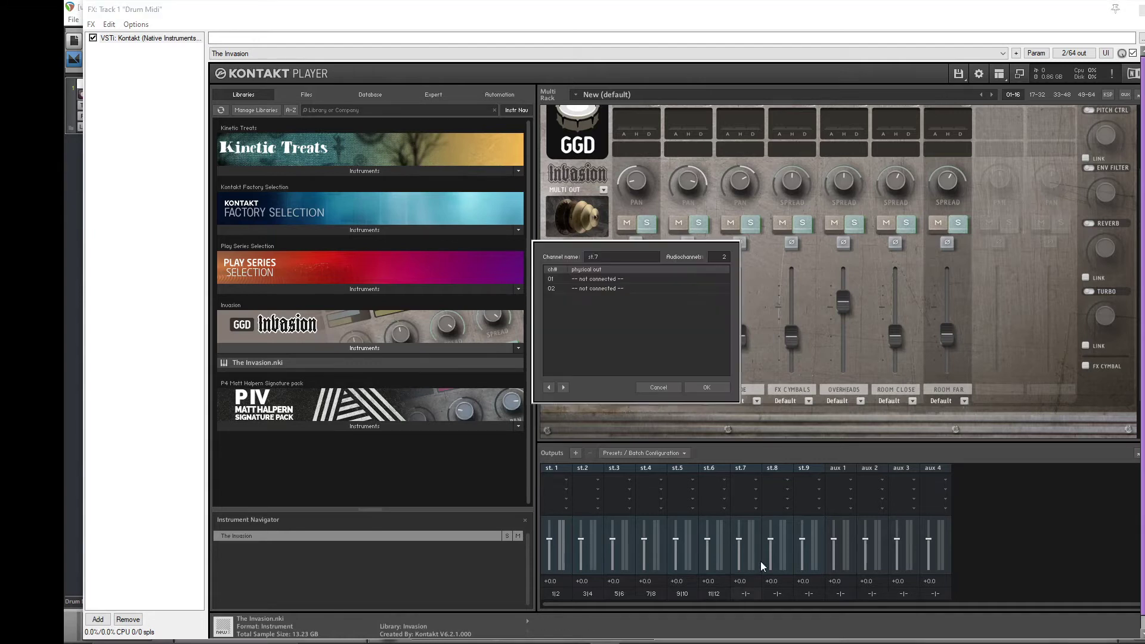
left_click(648, 280)
scroll(686, 346, "down", 2)
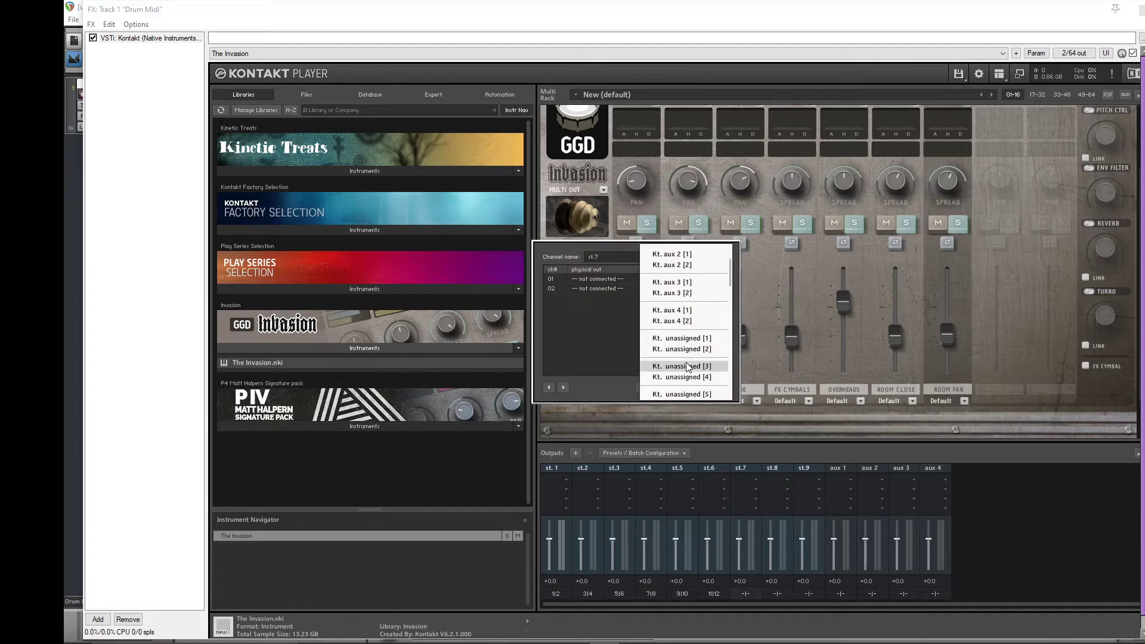
left_click(689, 367)
left_click(649, 289)
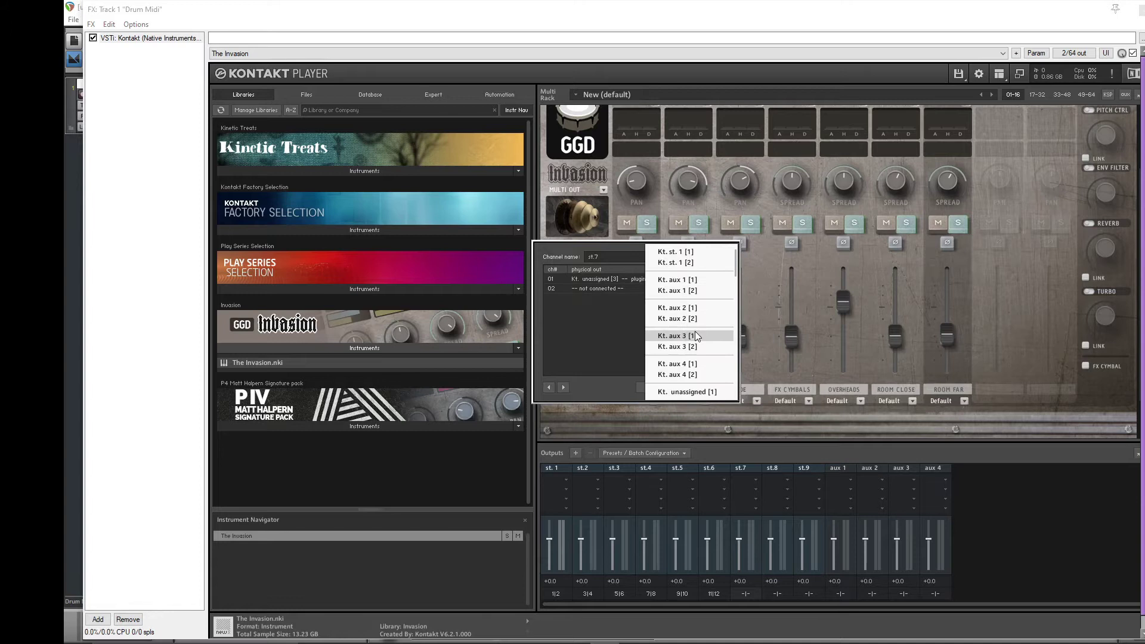
scroll(695, 358, "down", 3)
left_click(698, 387)
left_click(707, 387)
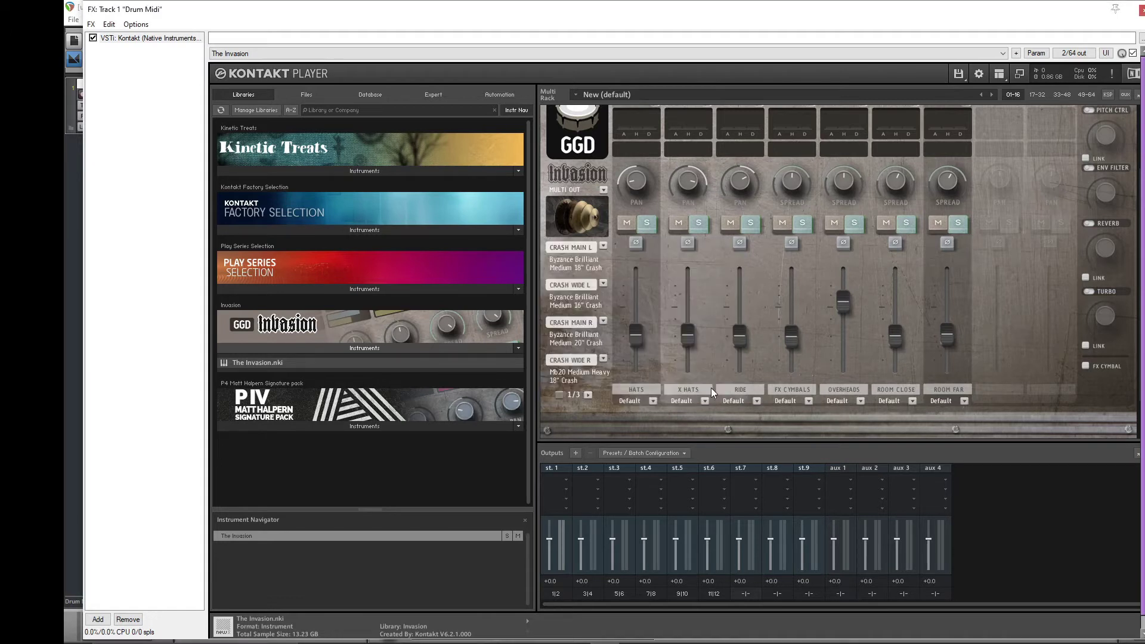
left_click(777, 593)
left_click(612, 282)
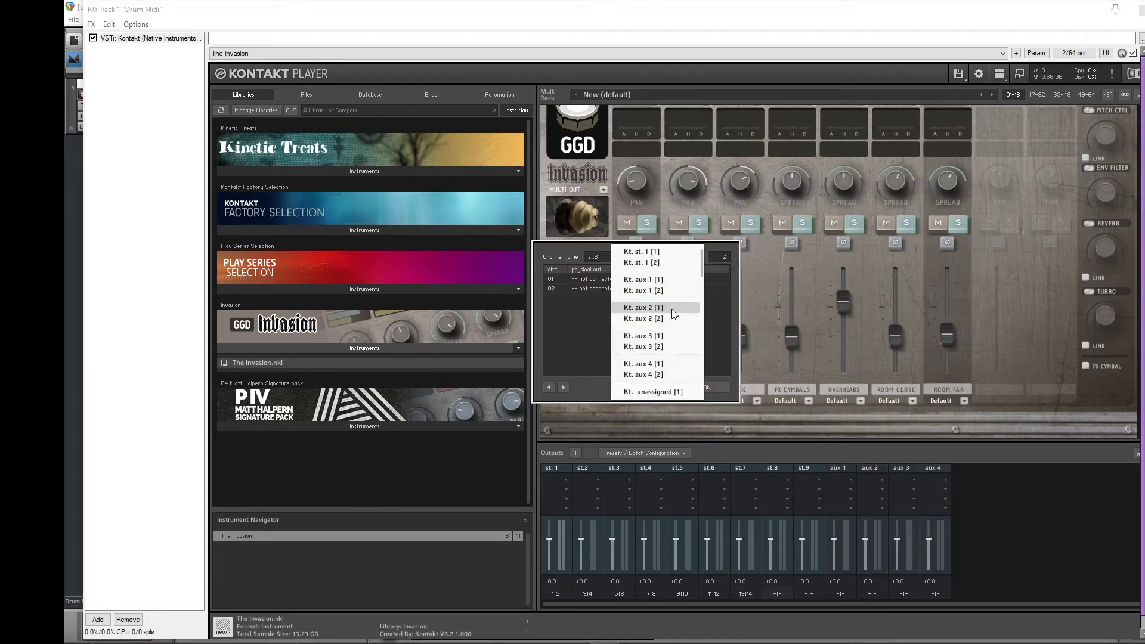
scroll(672, 358, "down", 4)
left_click(672, 362)
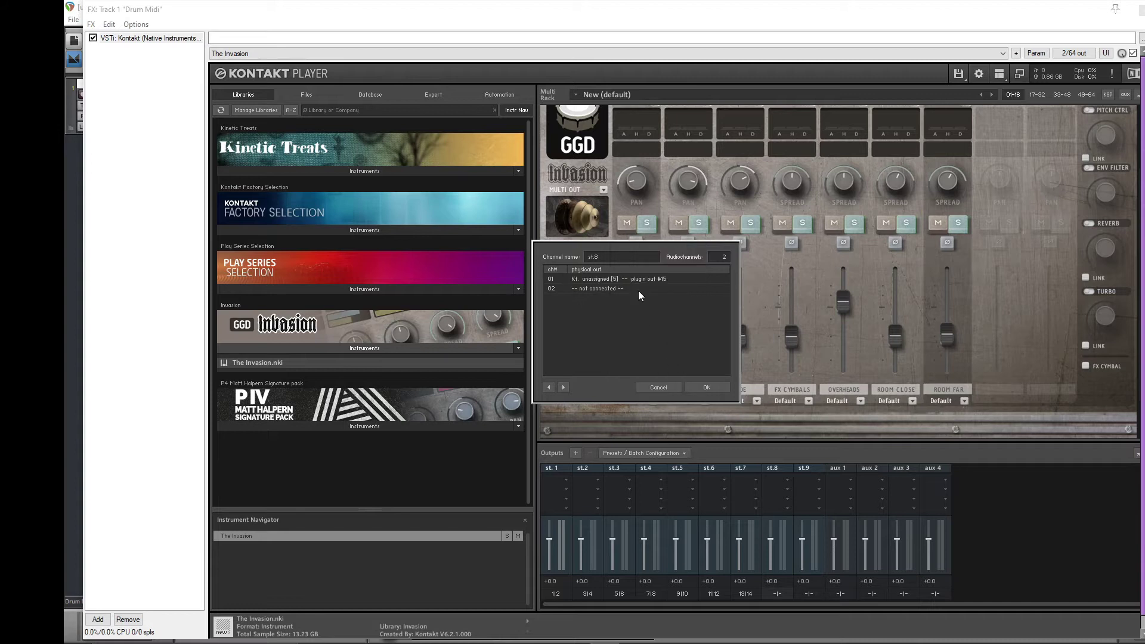
left_click(639, 290)
scroll(695, 382, "down", 4)
left_click(698, 383)
left_click(708, 387)
- Route st.9 to Kt. unassigned 7/8, plugin outputs 17|18
left_click(805, 593)
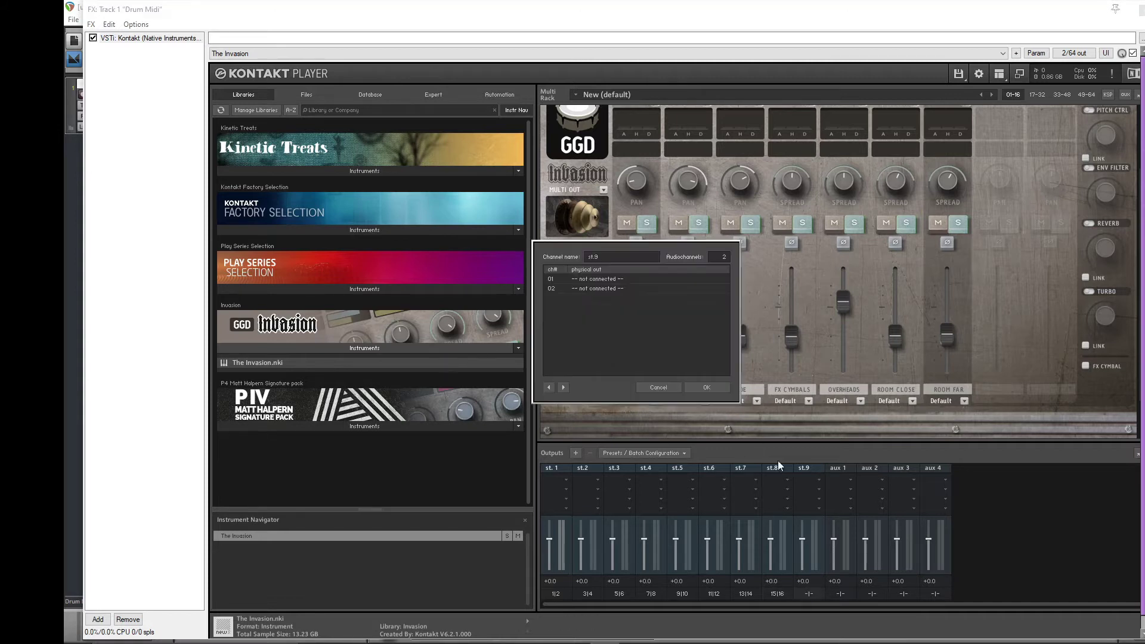
left_click(624, 290)
scroll(692, 334, "down", 6)
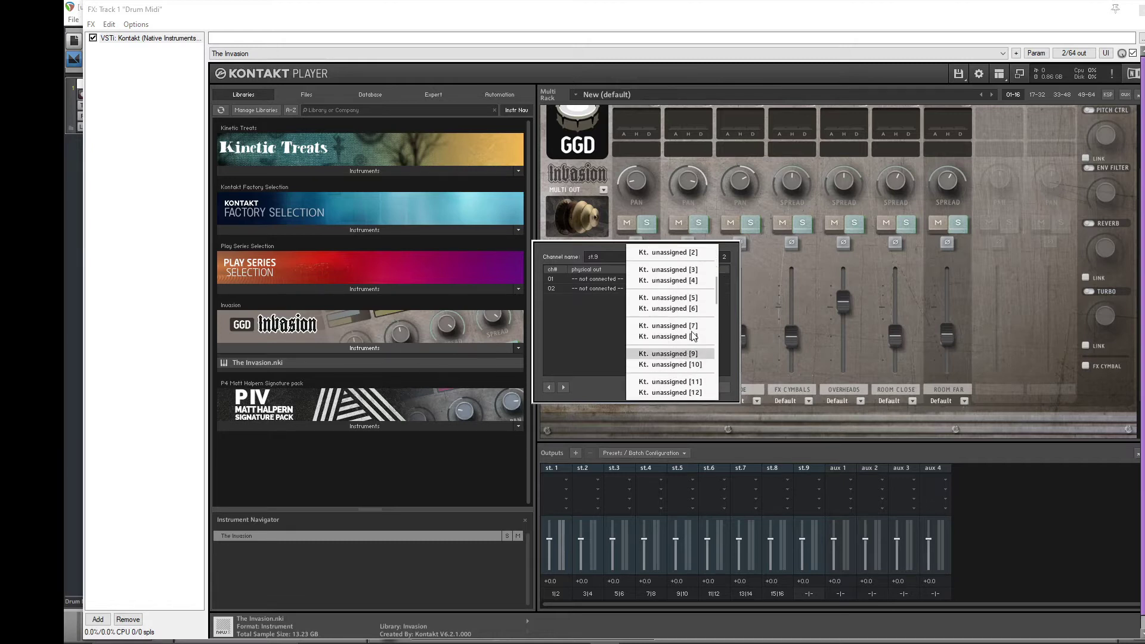
left_click(694, 327)
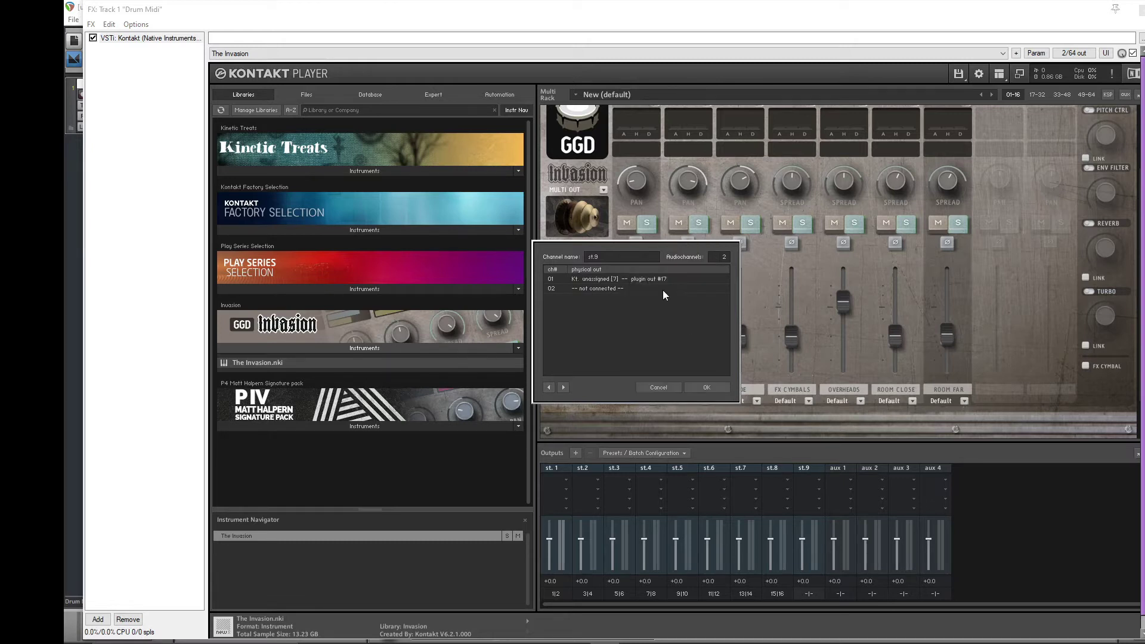
left_click(663, 290)
scroll(698, 364, "down", 5)
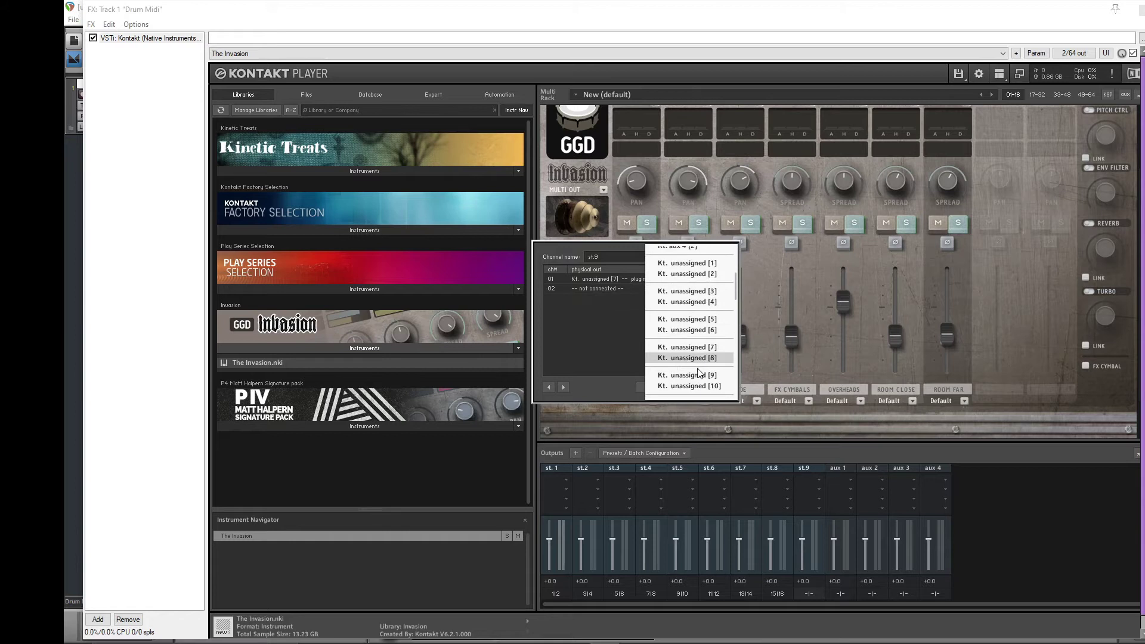
left_click(699, 359)
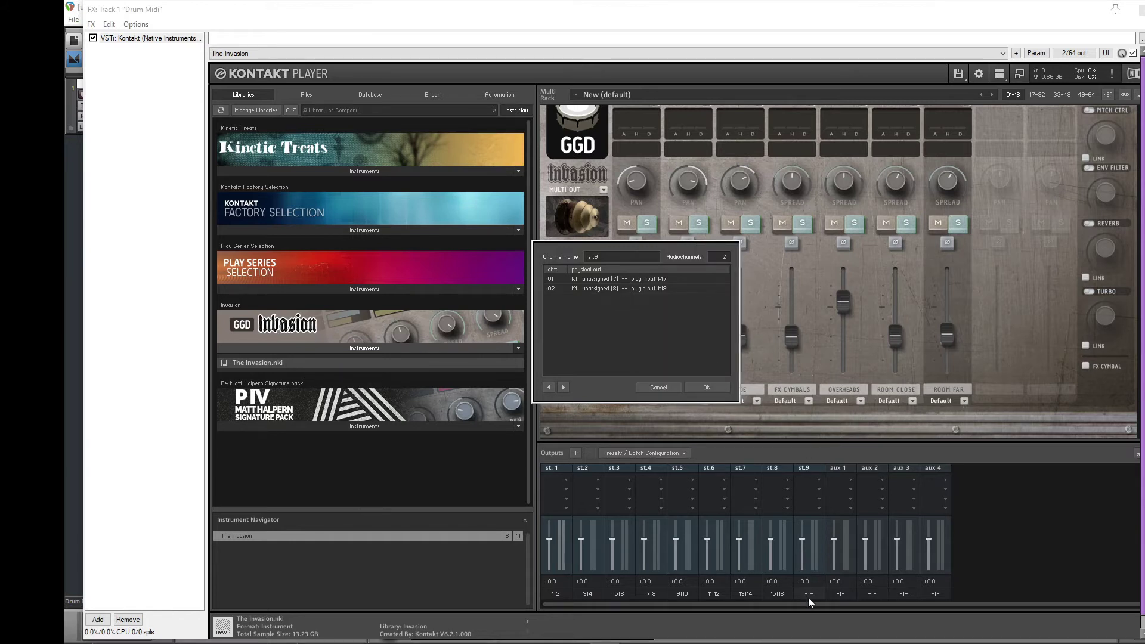
left_click(714, 388)
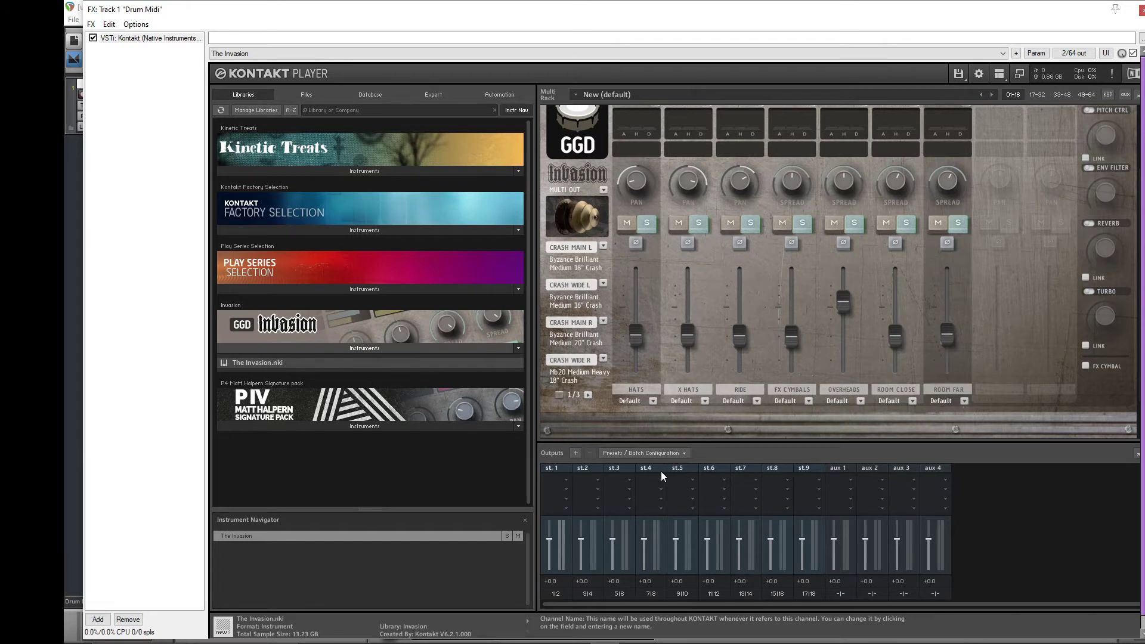
- Name the outputs Kick, Snare, Toms, Hats, Ride, FX Cymbals, Overheads, Room Close, Room Far
scroll(725, 268, "up", 3)
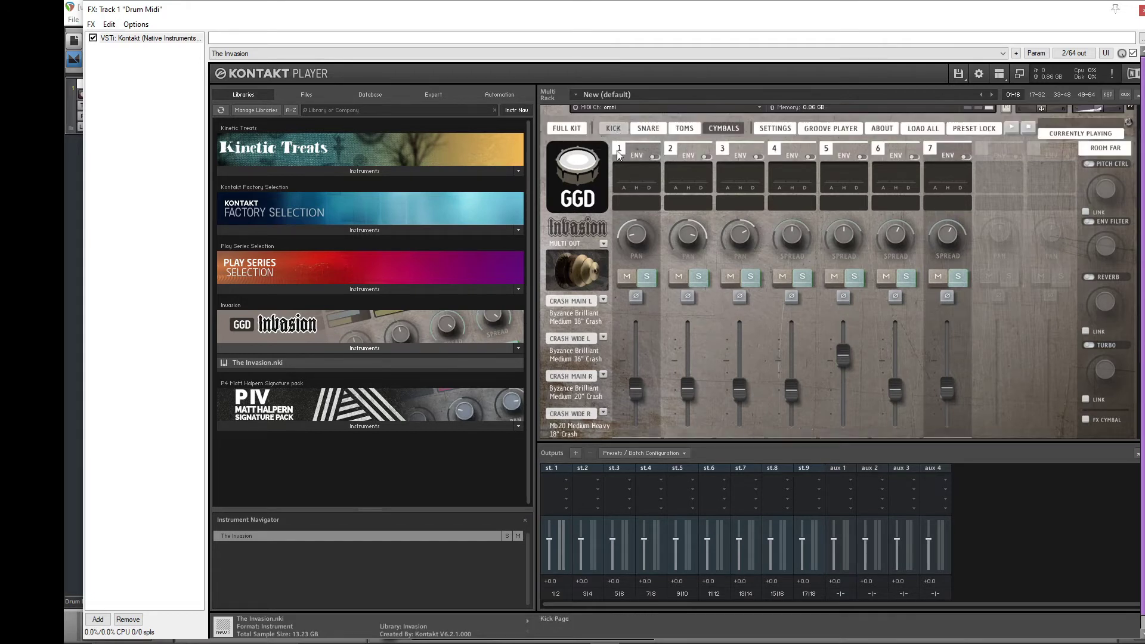
left_click(617, 130)
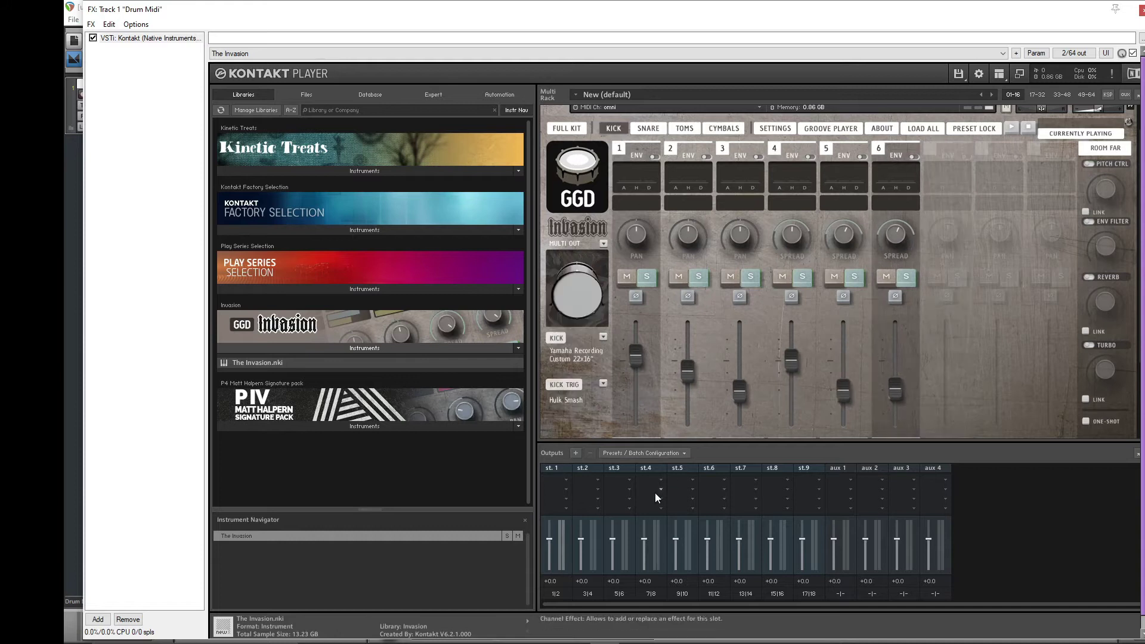
double_click(550, 468)
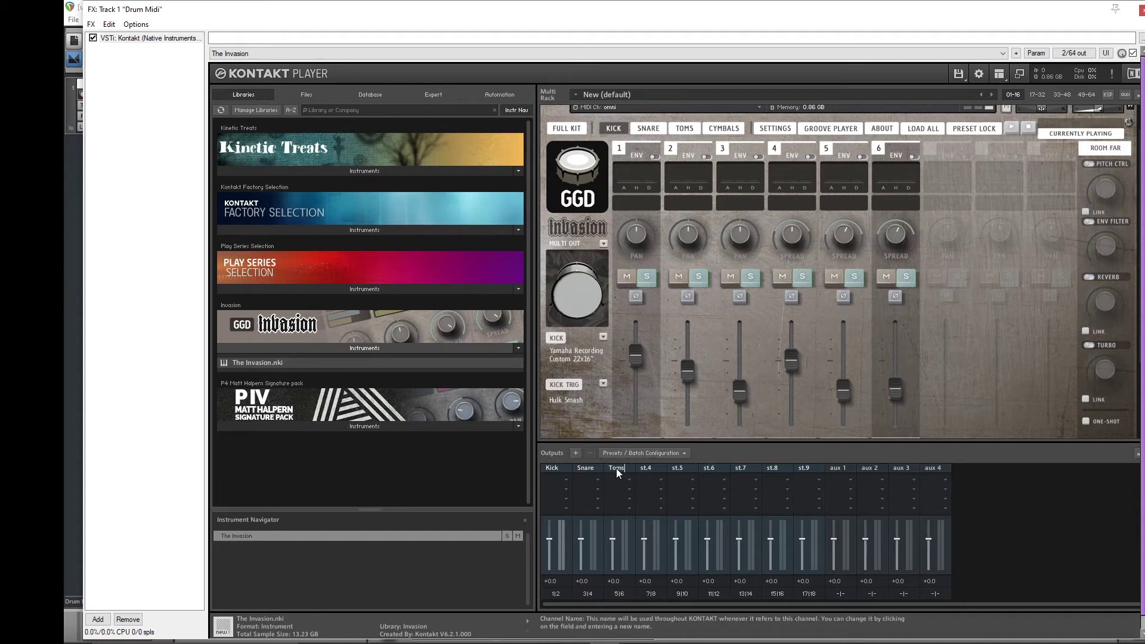
type("Hats")
double_click(677, 468)
key("Return")
left_click(770, 468)
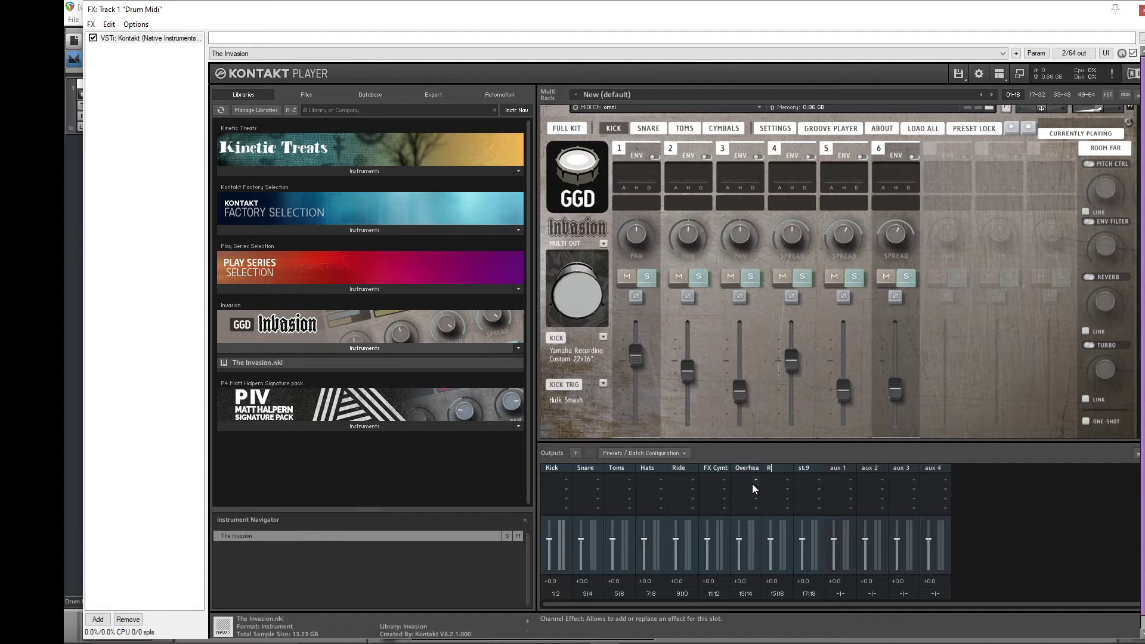
key("Return")
scroll(894, 334, "up", 2)
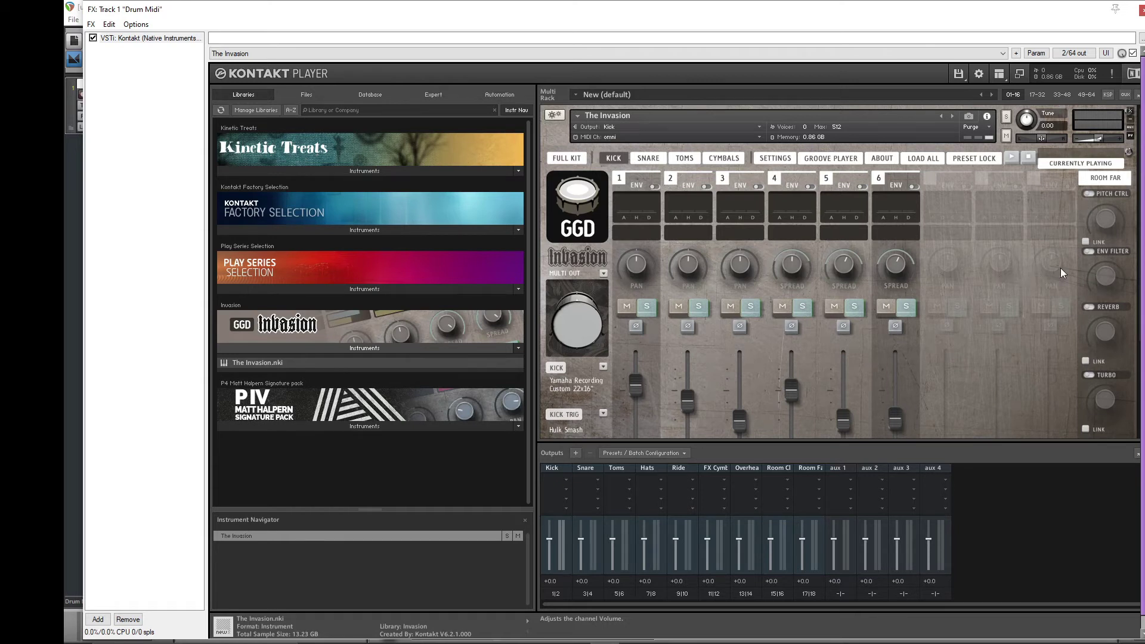
- Restart Kontakt's audio engine and scroll to the kick channels' output dropdowns
left_click(1112, 74)
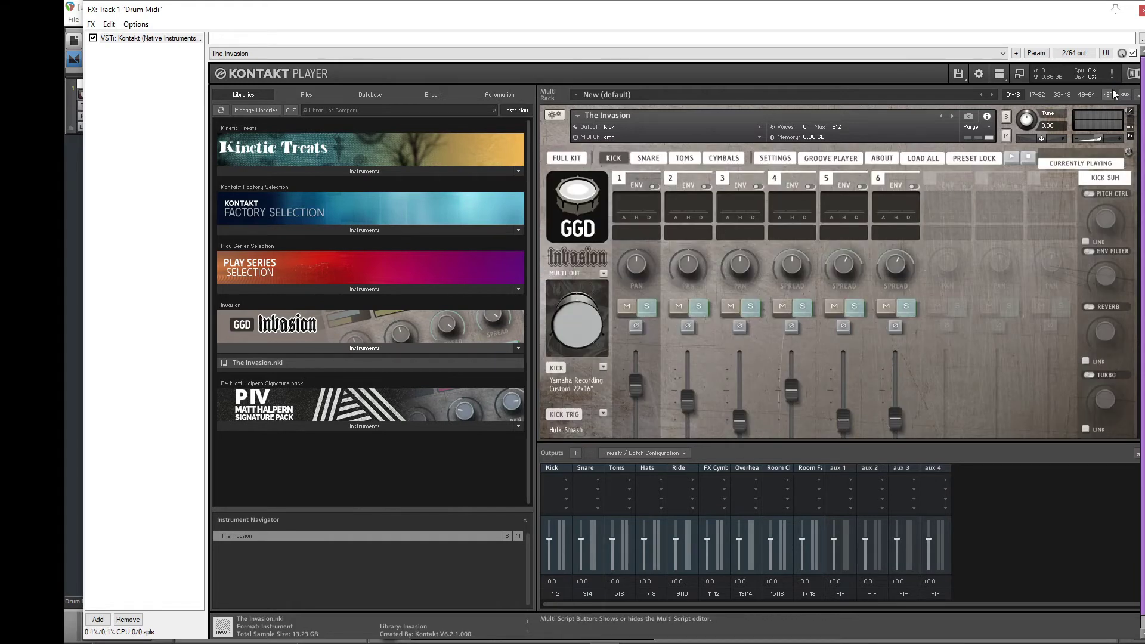
scroll(681, 346, "down", 3)
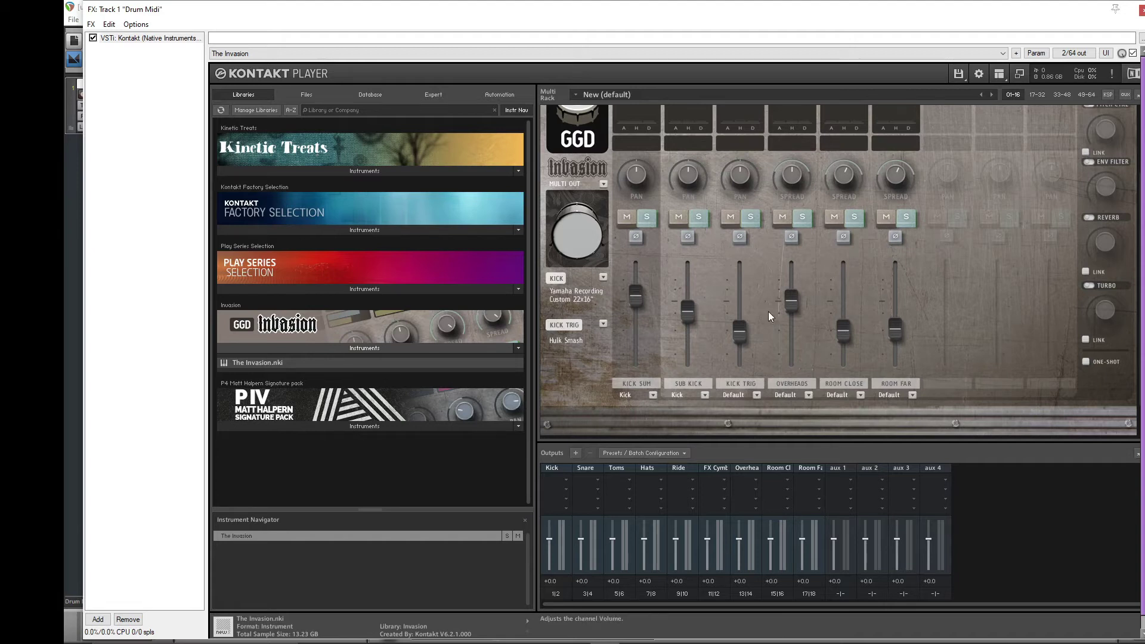
- Route the Kick Trig, Overheads, Room Close and Room Far channels to the Kick output
left_click(740, 395)
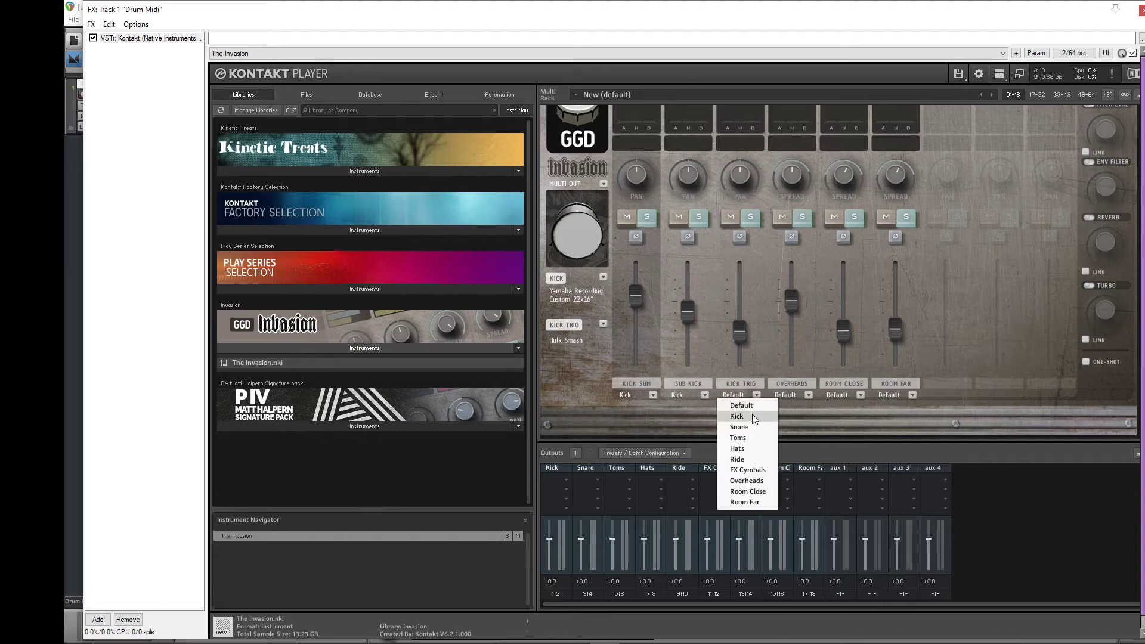
left_click(753, 415)
left_click(809, 395)
left_click(808, 416)
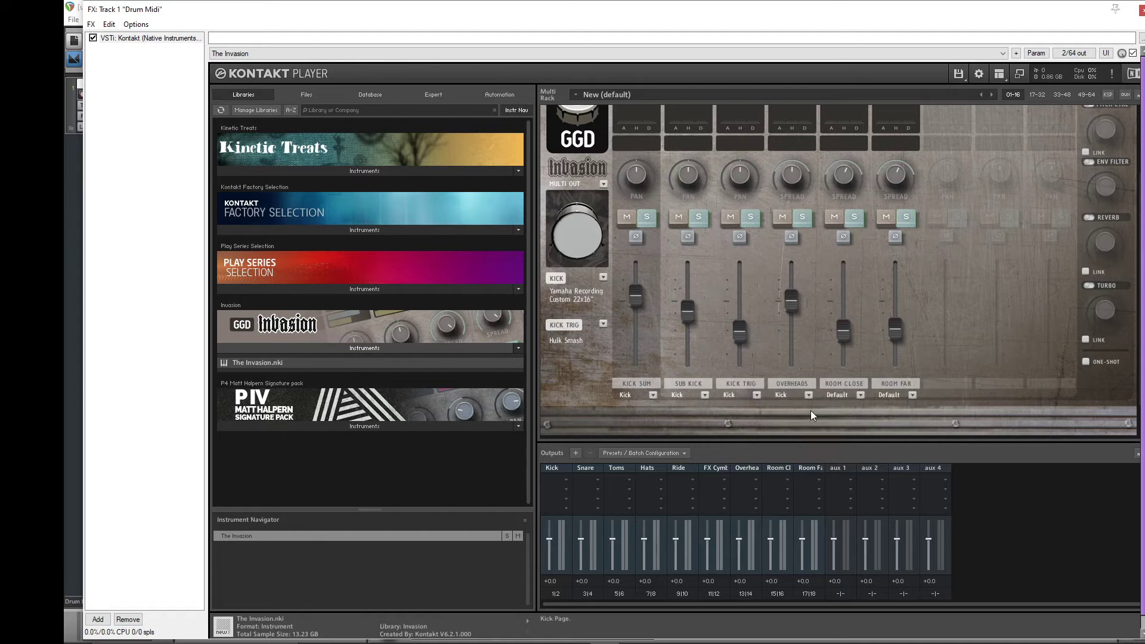
left_click(861, 395)
left_click(859, 415)
left_click(912, 395)
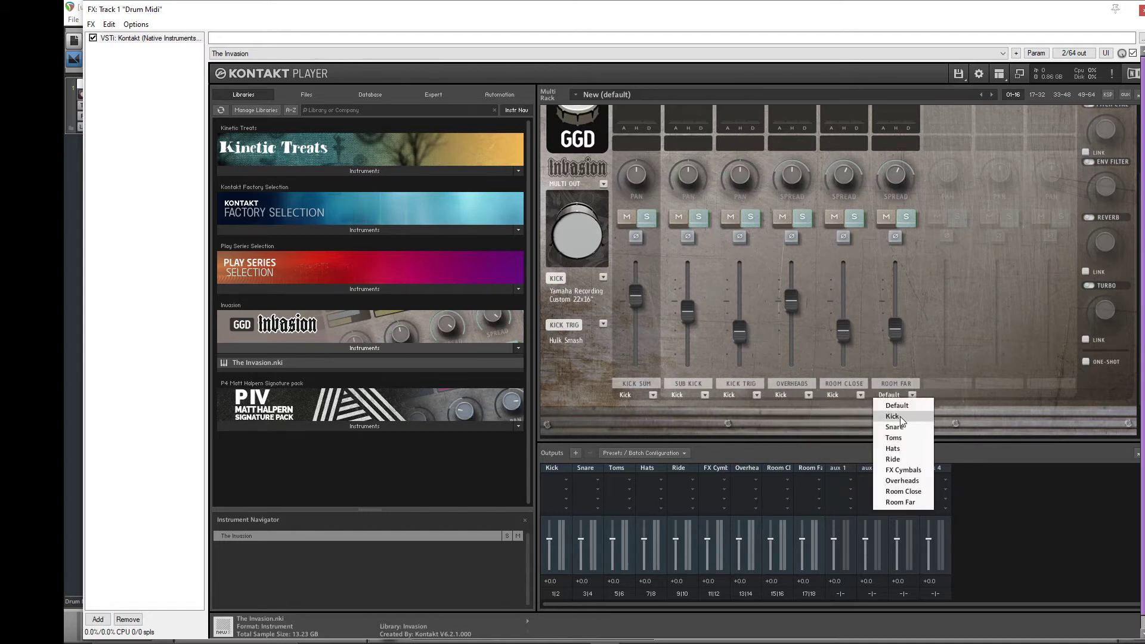
left_click(900, 417)
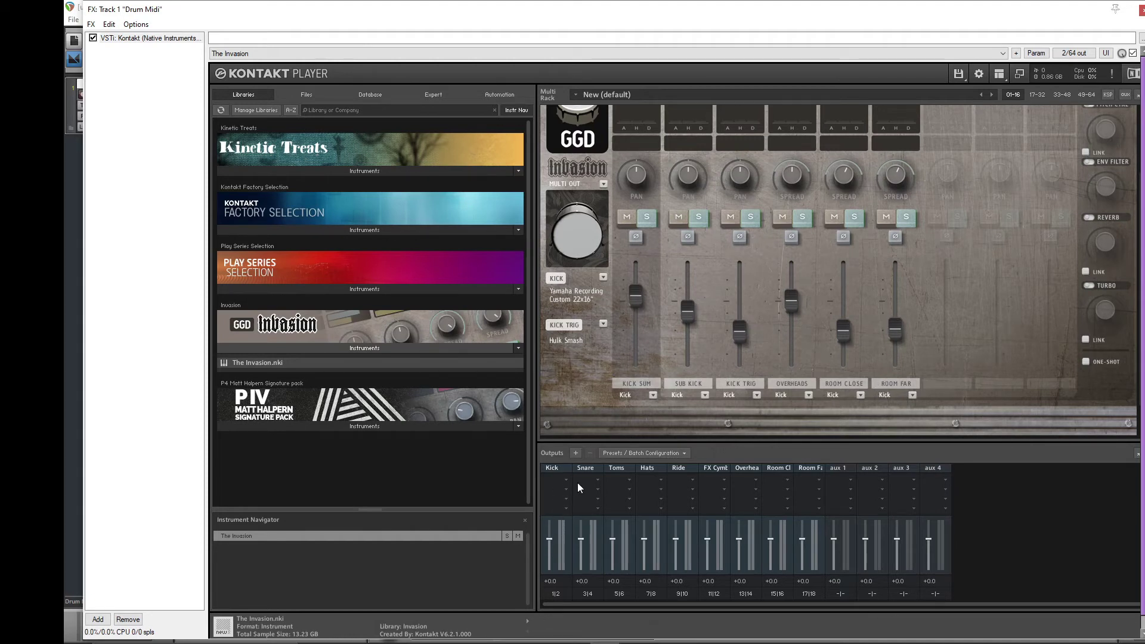
- Switch Kontakt to the SNARE page of the kit
scroll(769, 273, "up", 3)
left_click(648, 140)
scroll(686, 328, "down", 3)
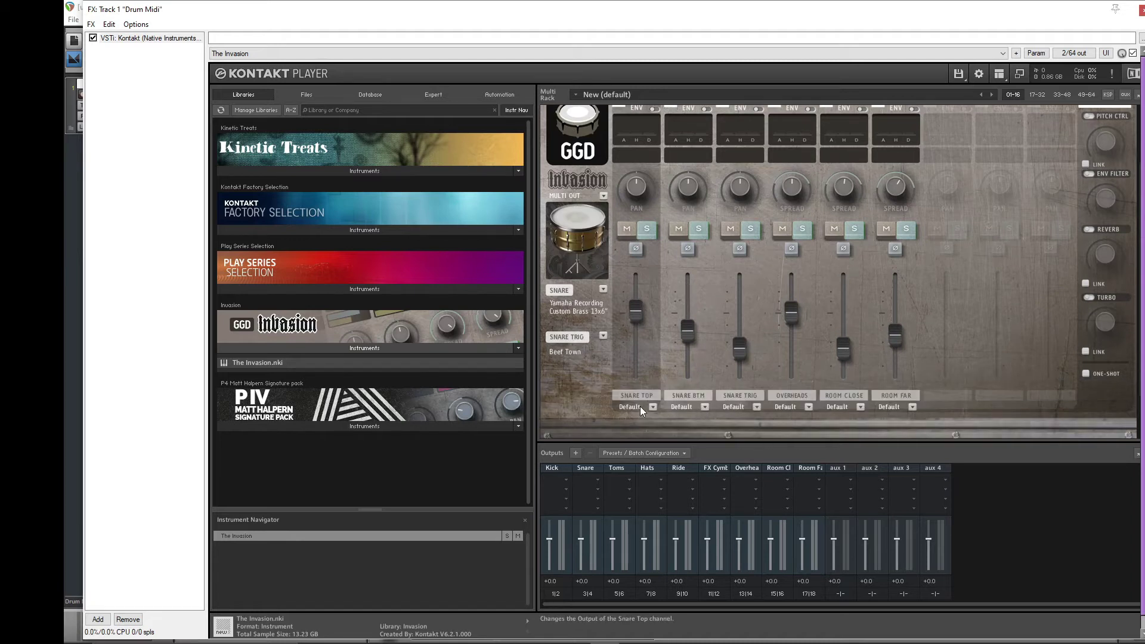
- Route Snare Top, Snare Btm, Snare Trig, Overheads, Room Close and Room Far to the Snare output
left_click(640, 406)
left_click(643, 435)
left_click(702, 408)
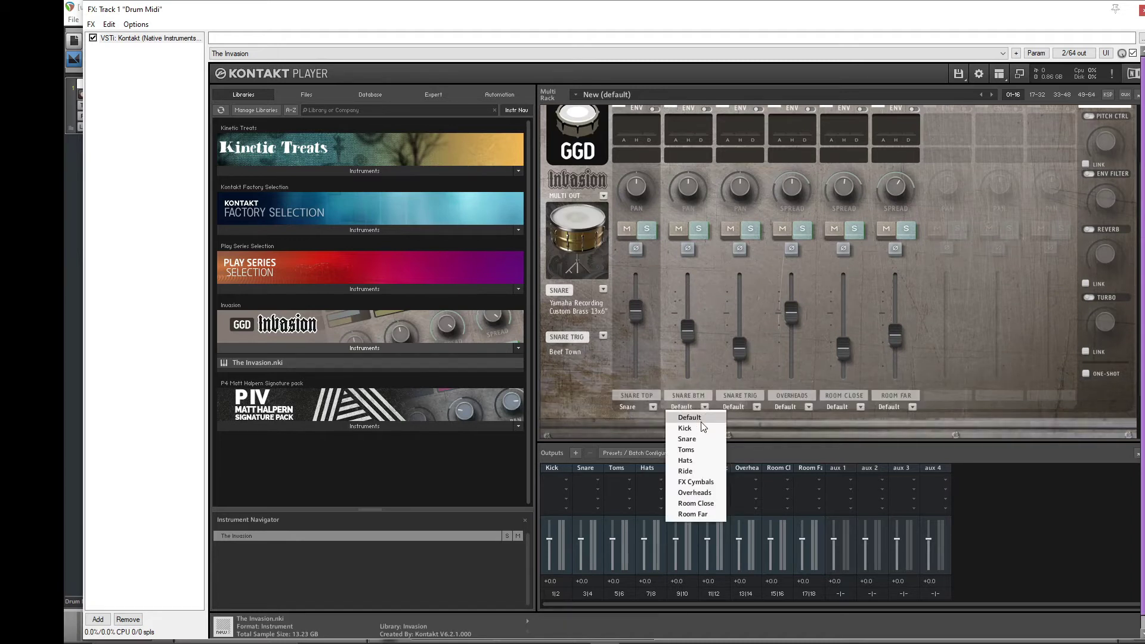
left_click(696, 436)
left_click(758, 406)
left_click(762, 444)
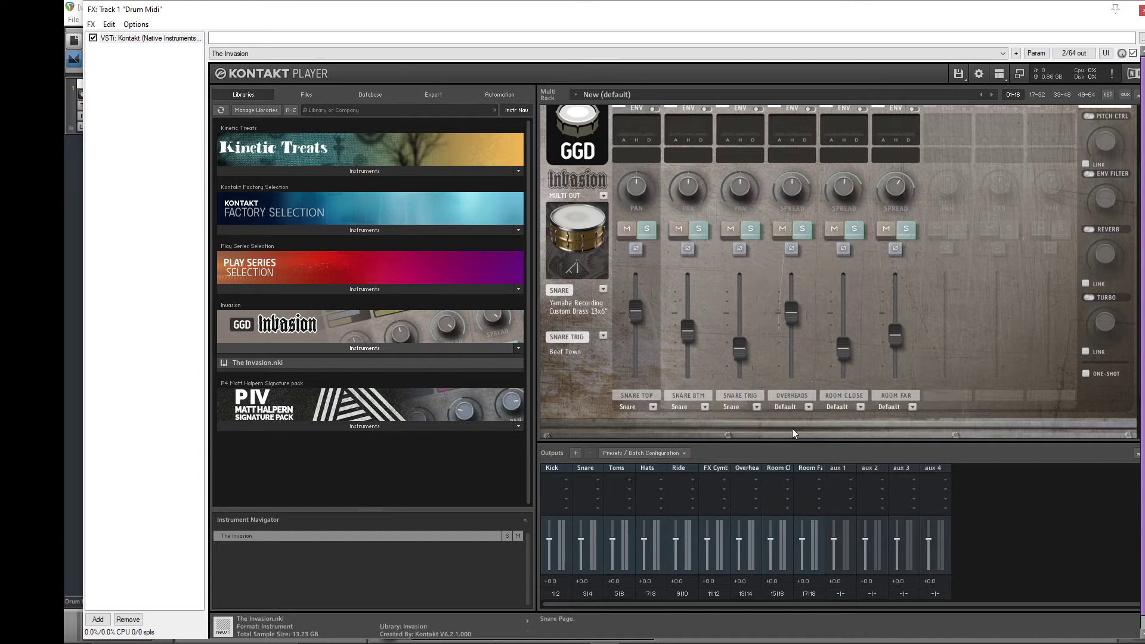
left_click(807, 406)
left_click(804, 438)
left_click(853, 406)
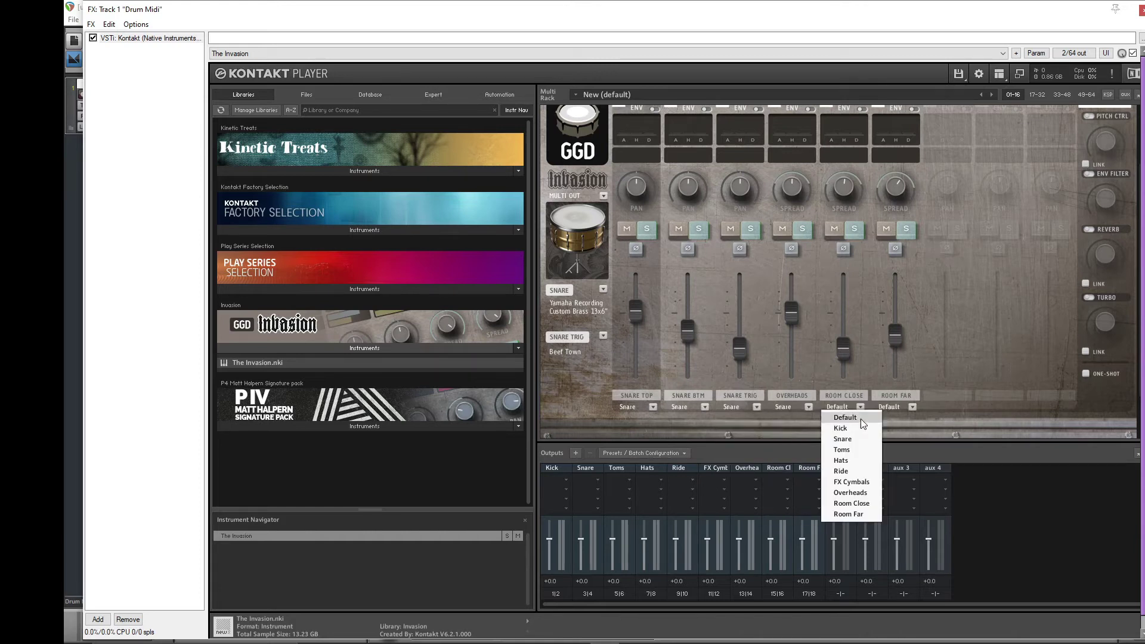
left_click(854, 435)
left_click(911, 409)
left_click(908, 439)
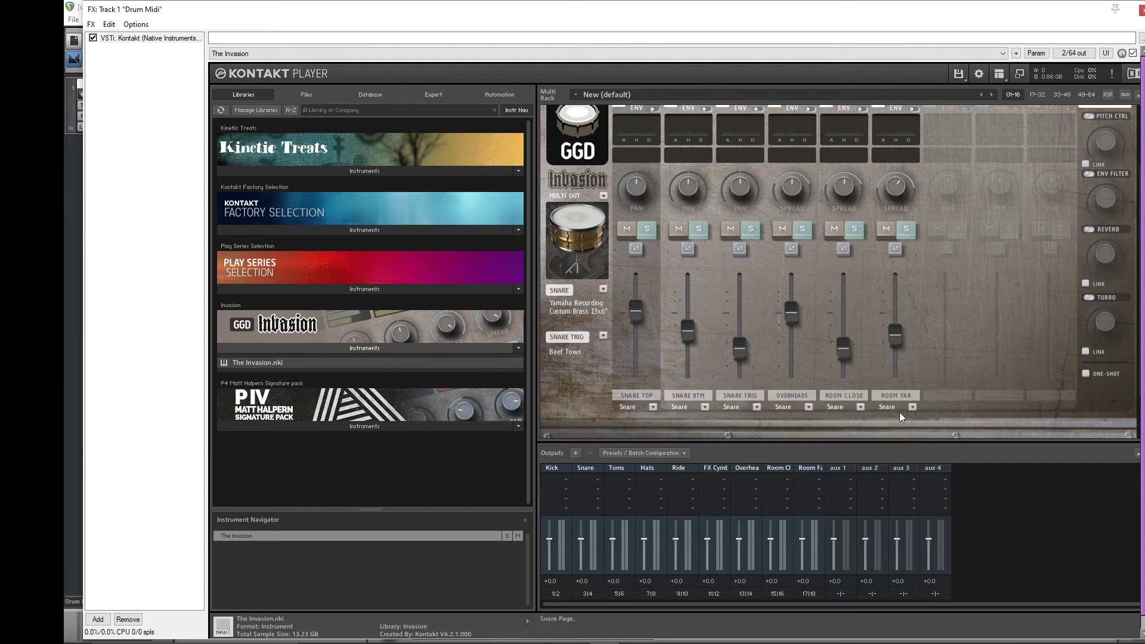
- On the TOMS page, route Rack Tom 1, 2 and 3 to the Toms output
mouse_move(724, 135)
left_click(724, 110)
scroll(717, 321, "down", 1)
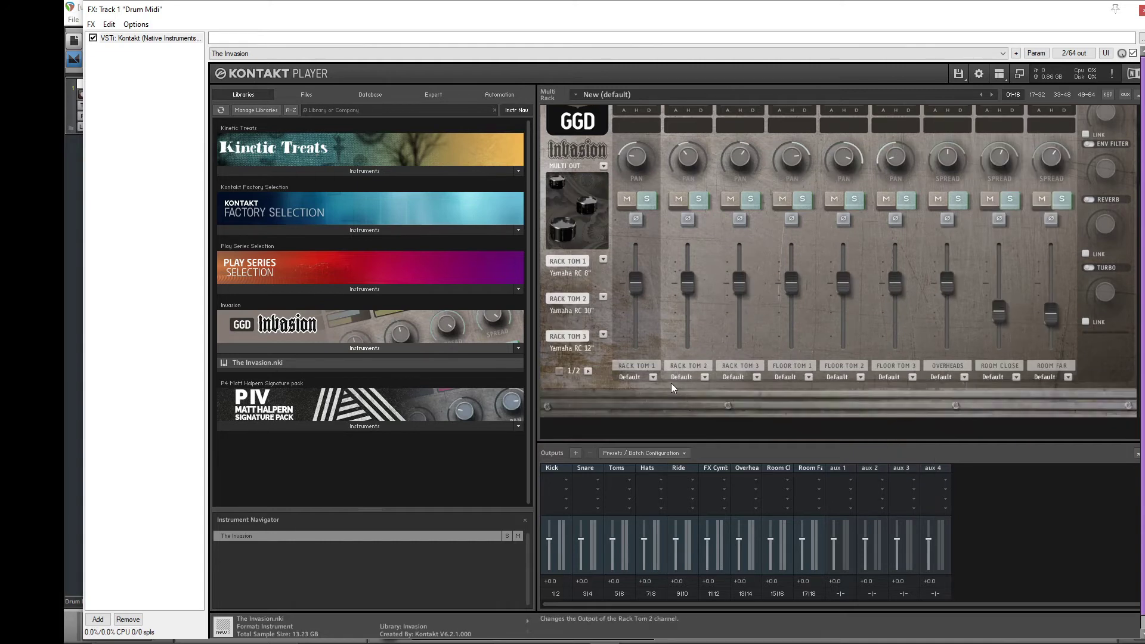
left_click(652, 377)
left_click(646, 418)
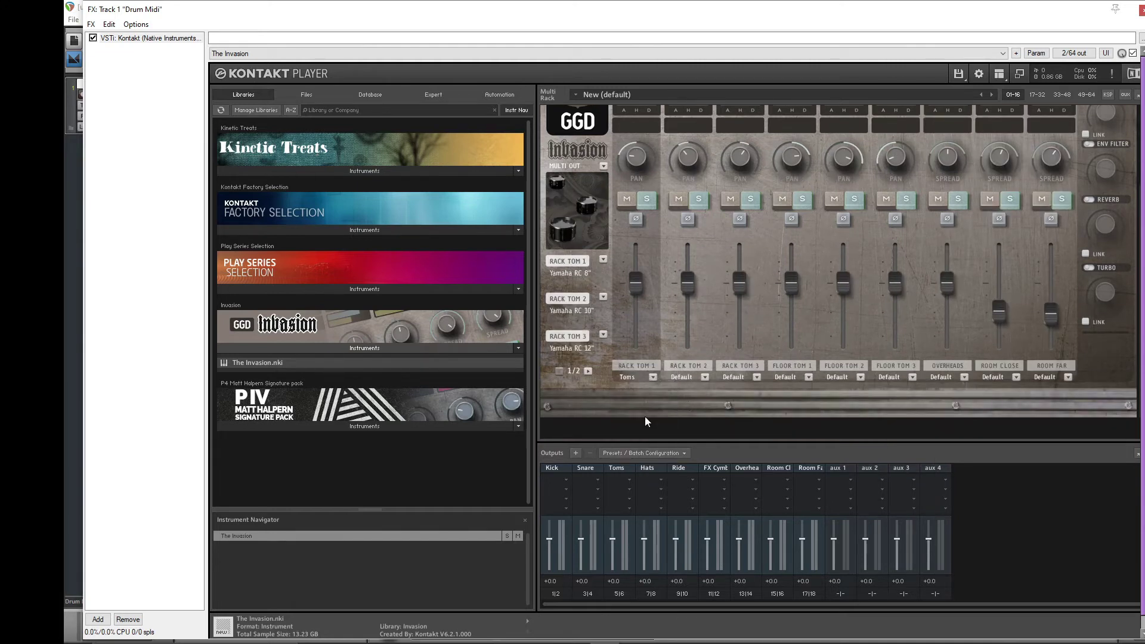
left_click(705, 377)
left_click(716, 417)
left_click(757, 377)
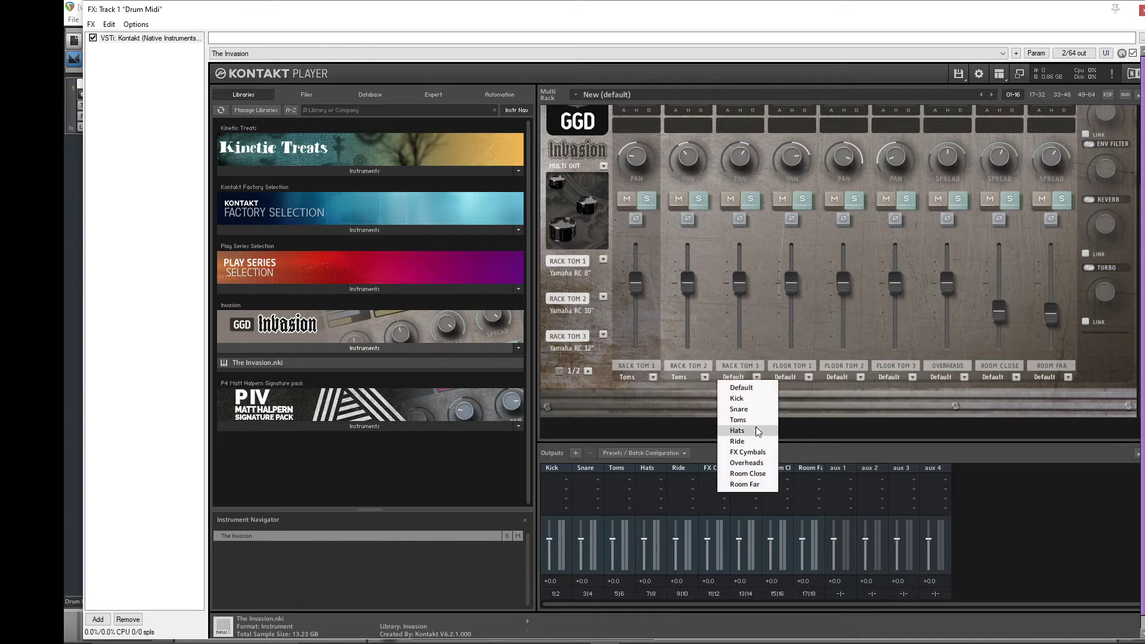
left_click(756, 421)
- Route Floor Tom 1–3, Overheads, Room Close and Room Far to the Toms output
left_click(810, 377)
left_click(791, 420)
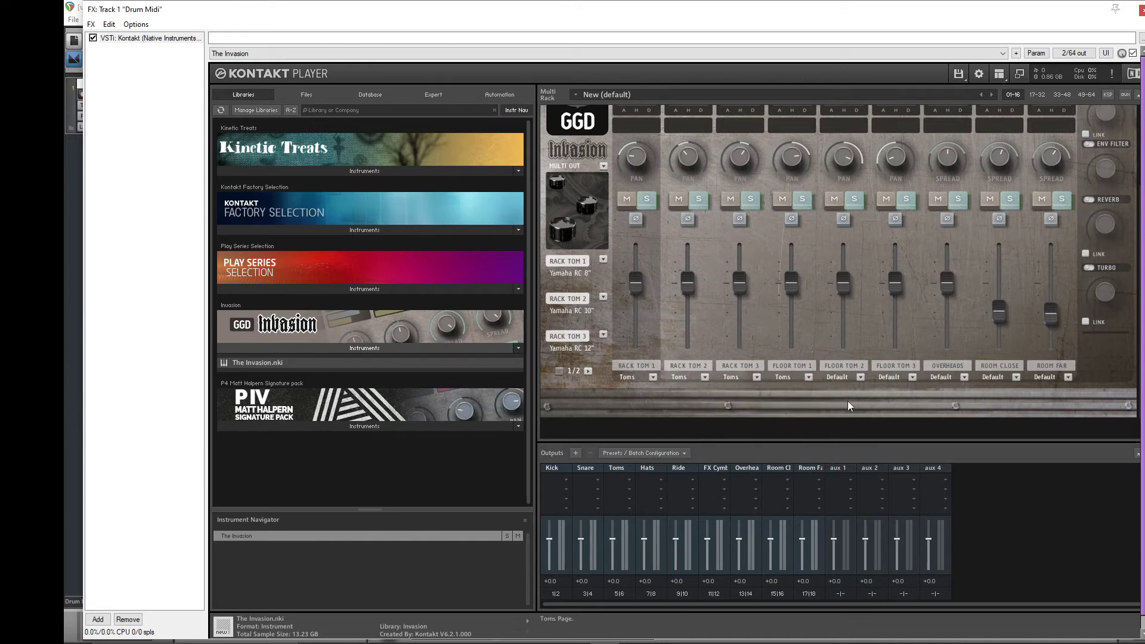
left_click(861, 377)
left_click(842, 420)
left_click(913, 378)
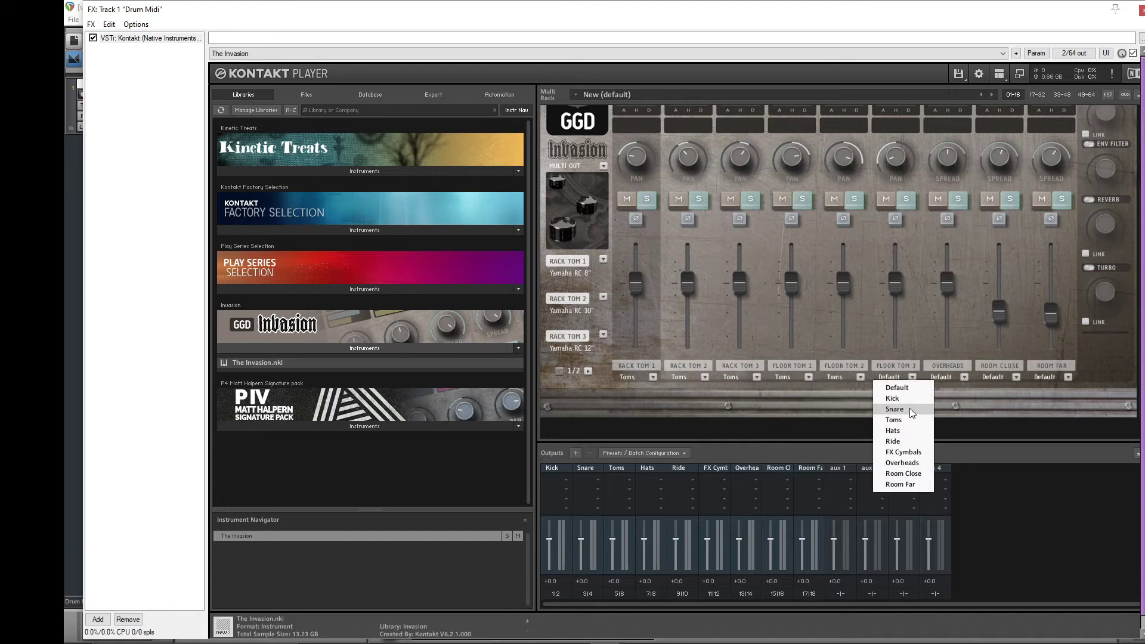
left_click(907, 418)
left_click(964, 377)
left_click(947, 420)
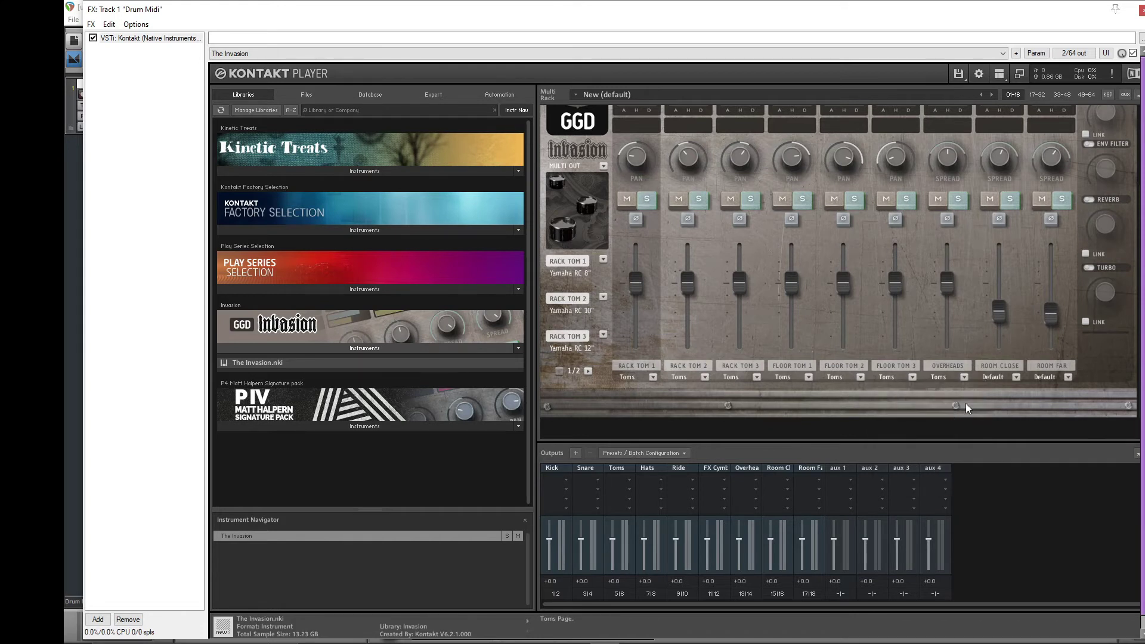
left_click(1016, 377)
left_click(1000, 420)
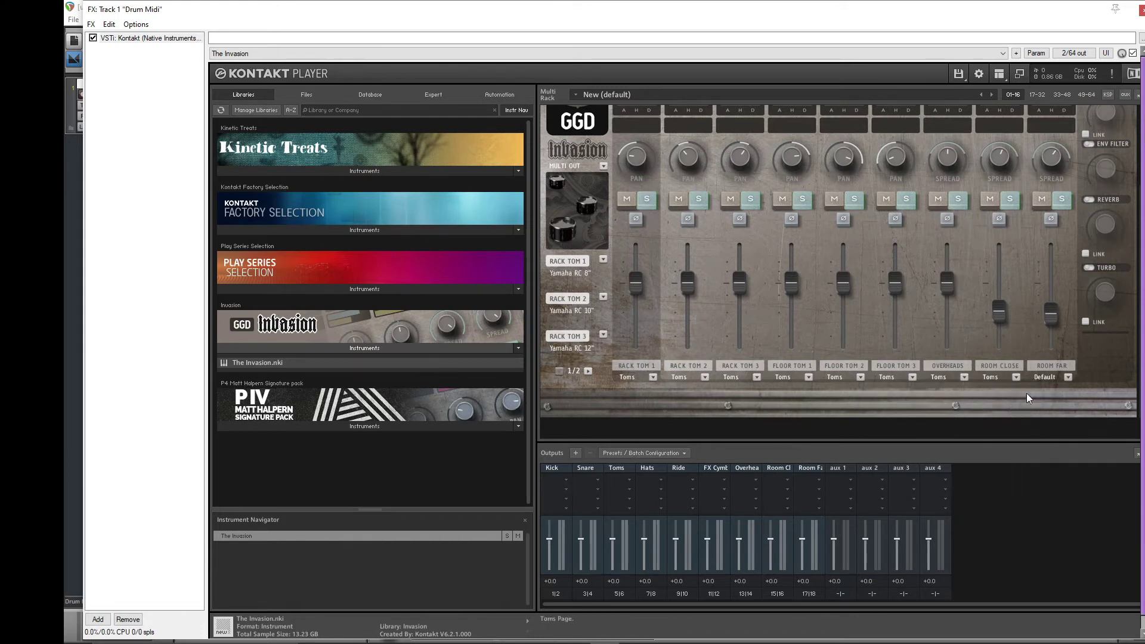
left_click(1068, 377)
left_click(1052, 420)
scroll(756, 150, "up", 2)
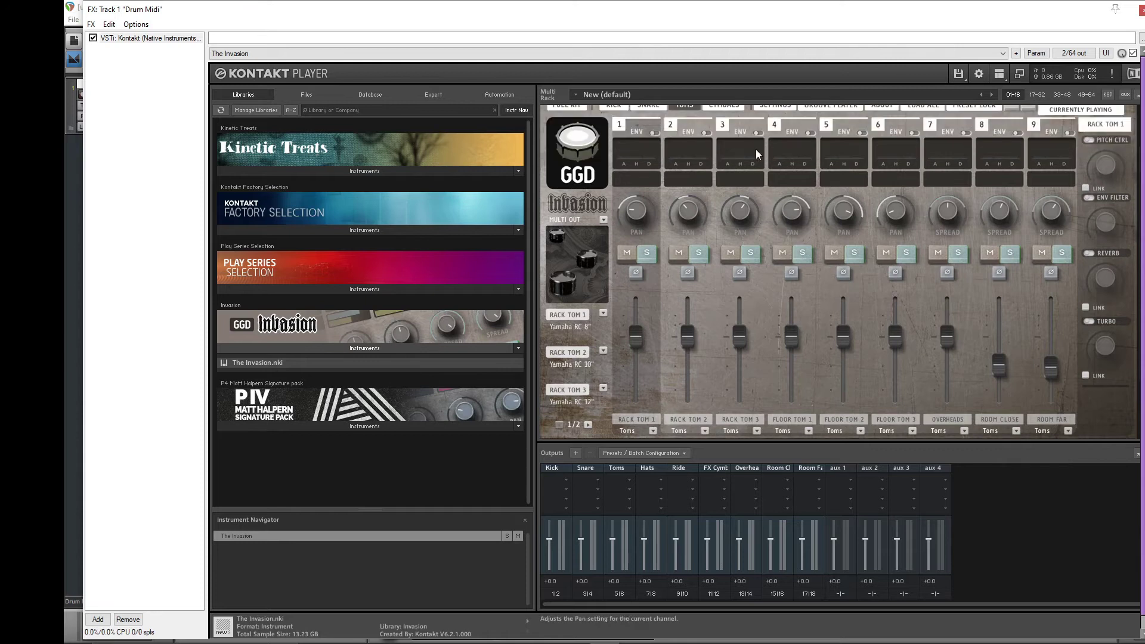
- On the CYMBALS page, route Hats and X Hats to Hats, and Ride to Ride
scroll(765, 126, "up", 1)
left_click(727, 127)
scroll(741, 338, "down", 1)
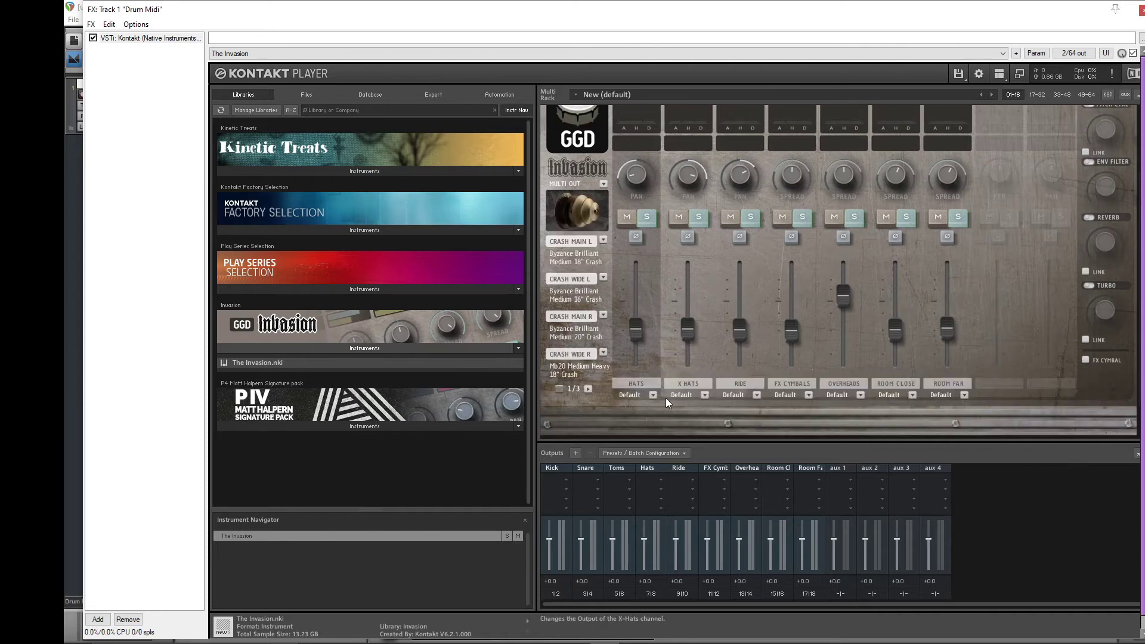
left_click(651, 395)
left_click(657, 449)
left_click(704, 394)
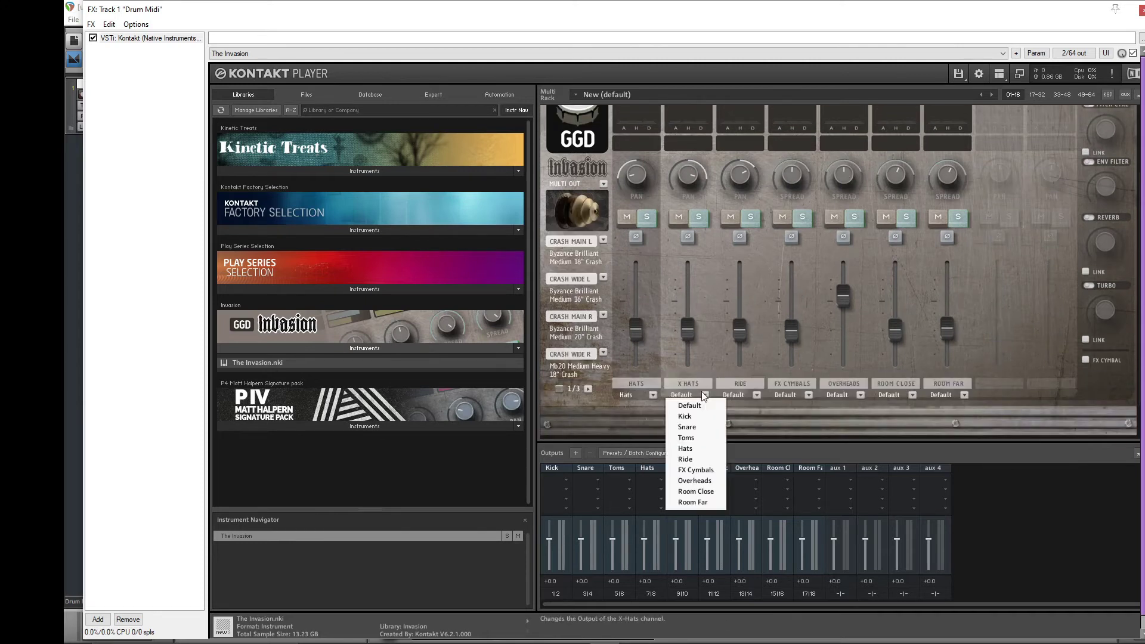
left_click(701, 443)
left_click(757, 395)
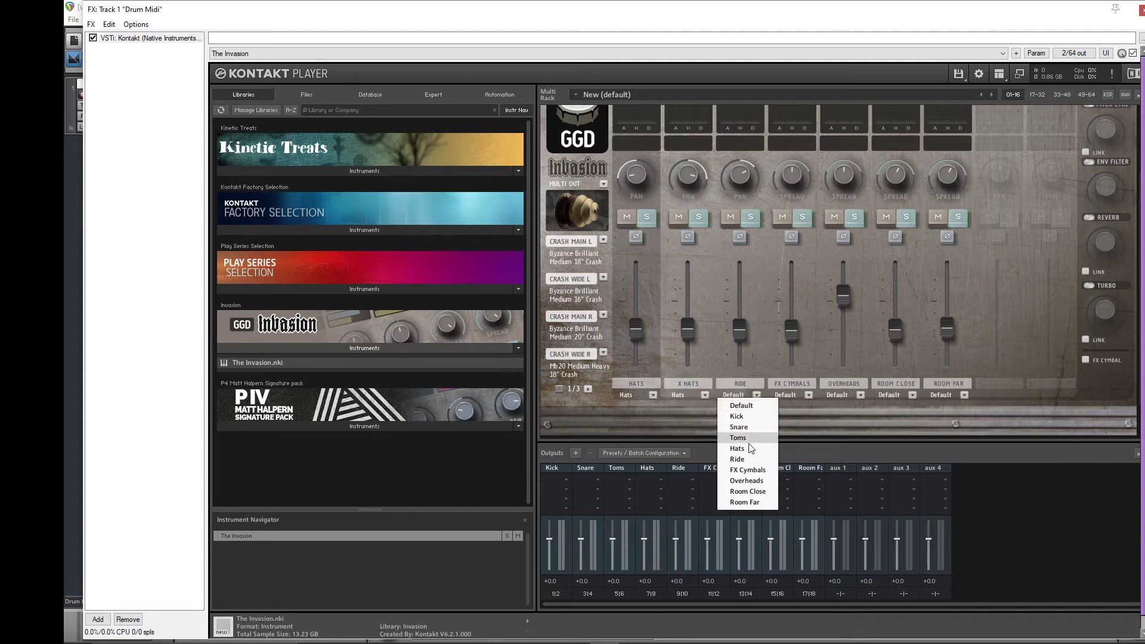
left_click(749, 459)
- Route FX Cymbals, Overheads, Room Close and Room Far to their same-named outputs
left_click(809, 395)
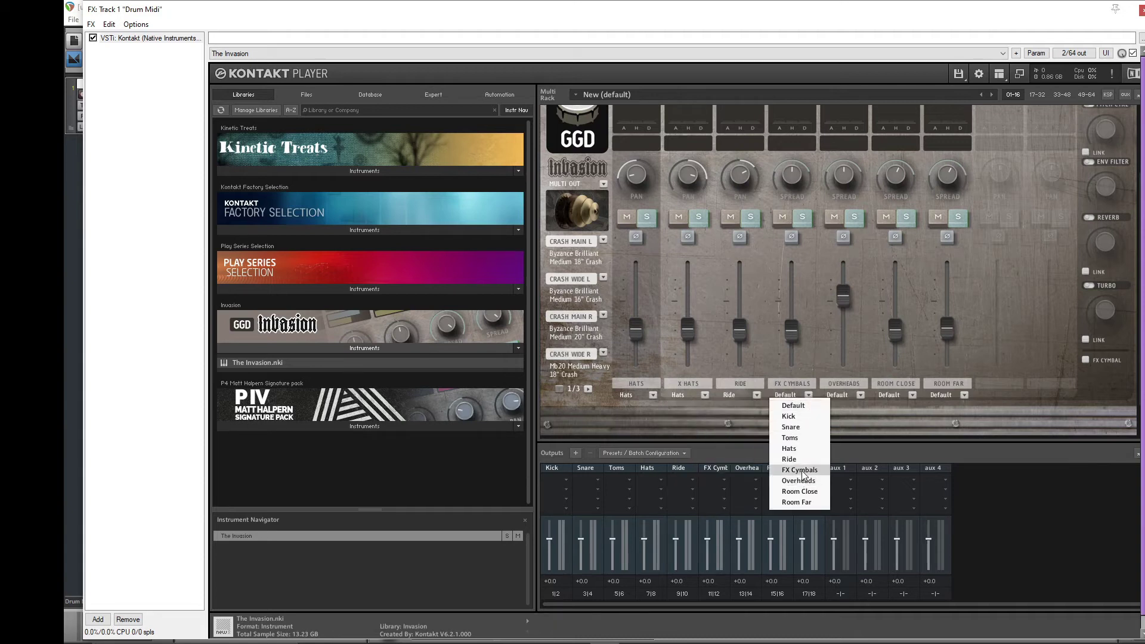
left_click(800, 470)
left_click(859, 395)
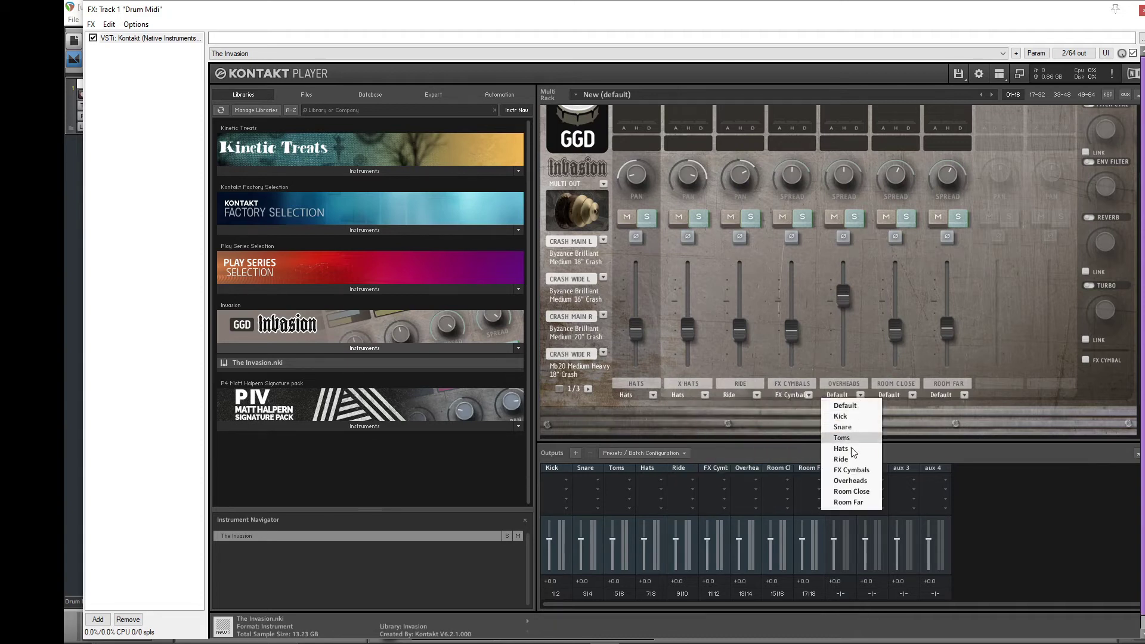
left_click(910, 396)
left_click(910, 490)
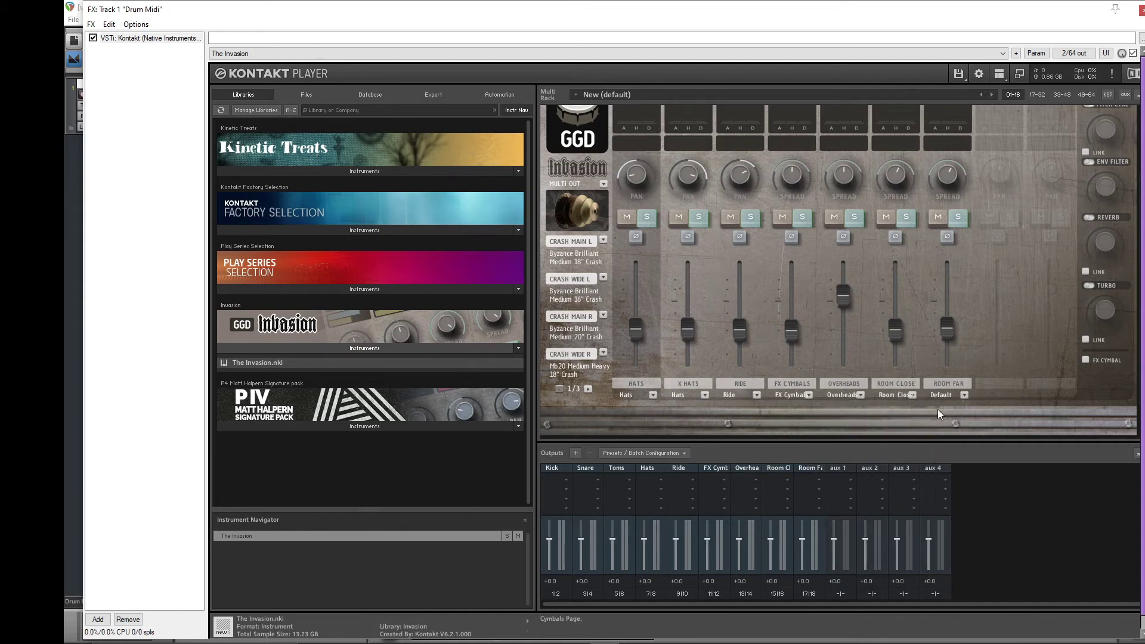
left_click(963, 396)
left_click(959, 497)
scroll(1010, 301, "up", 2)
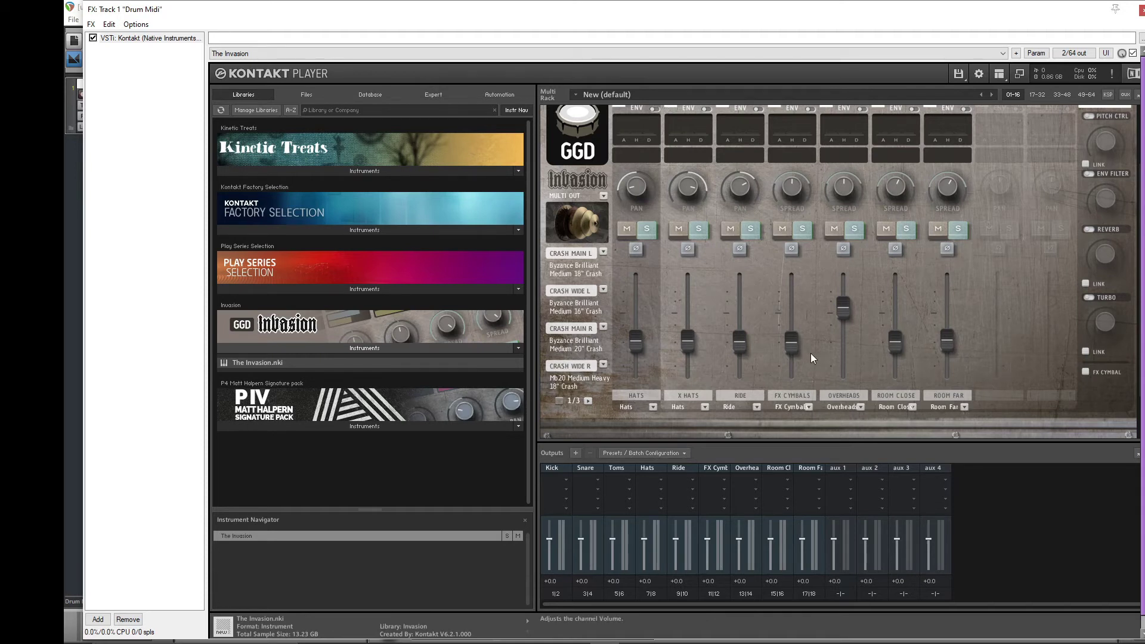
scroll(930, 328, "up", 3)
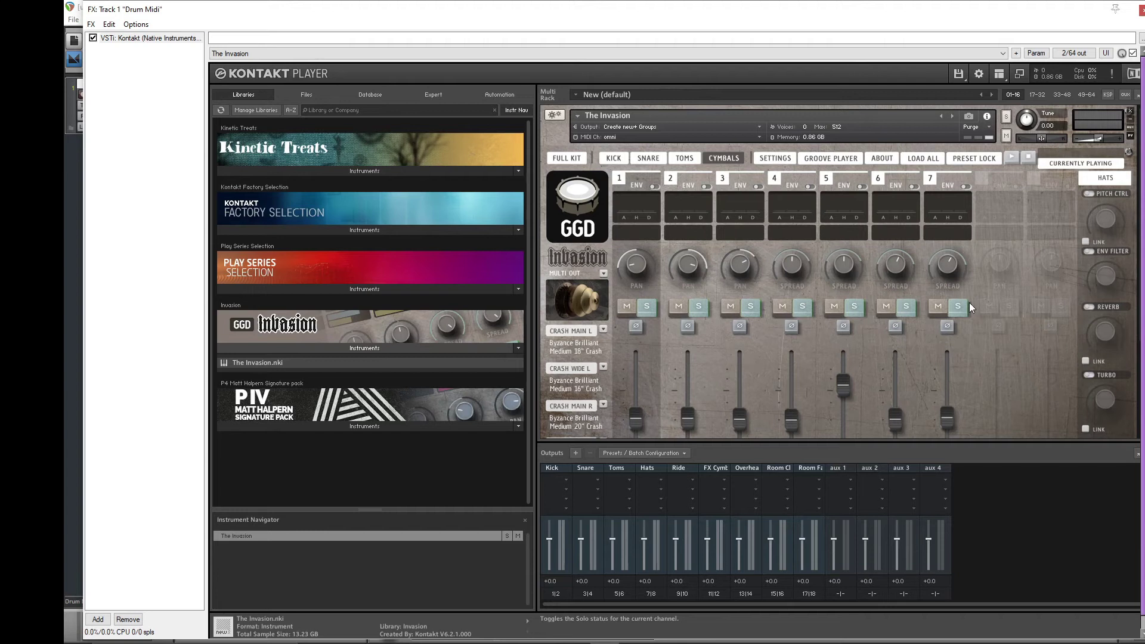
- In the pin connector, map 20 Kontakt outputs one-to-one onto the track's channels, then close it
left_click(1075, 54)
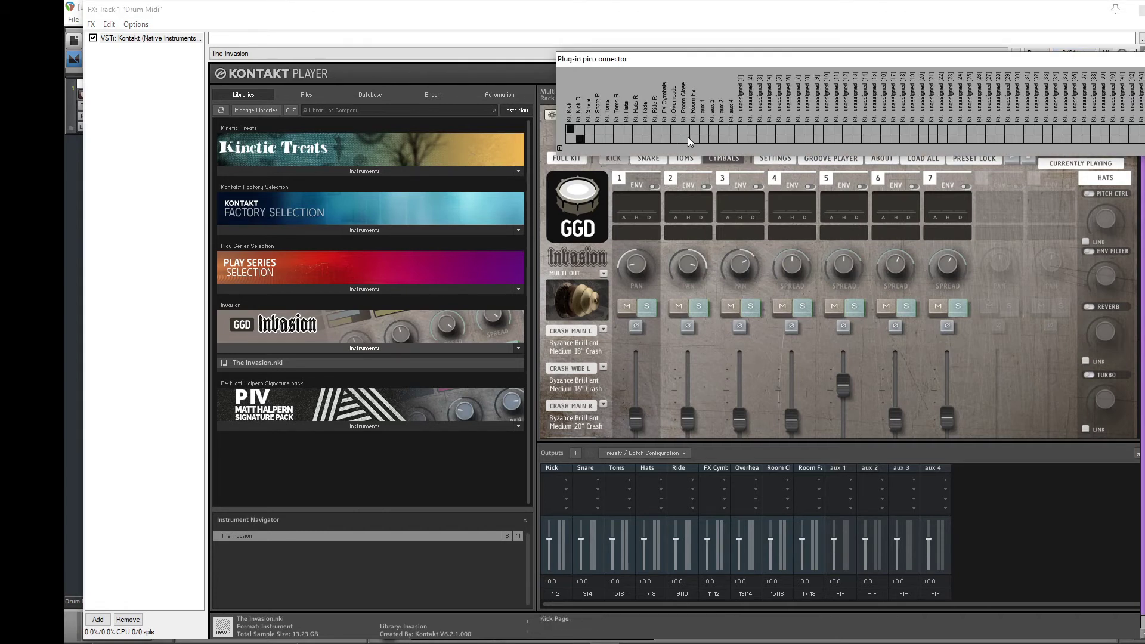
left_click(560, 149)
left_click(560, 168)
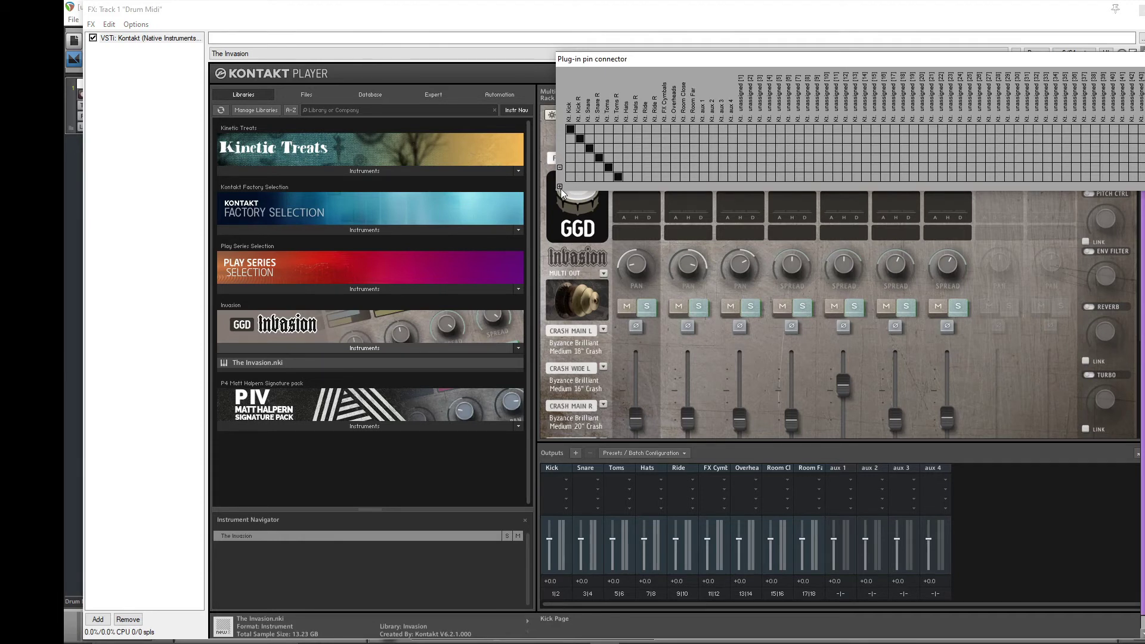
left_click(560, 187)
left_click(560, 206)
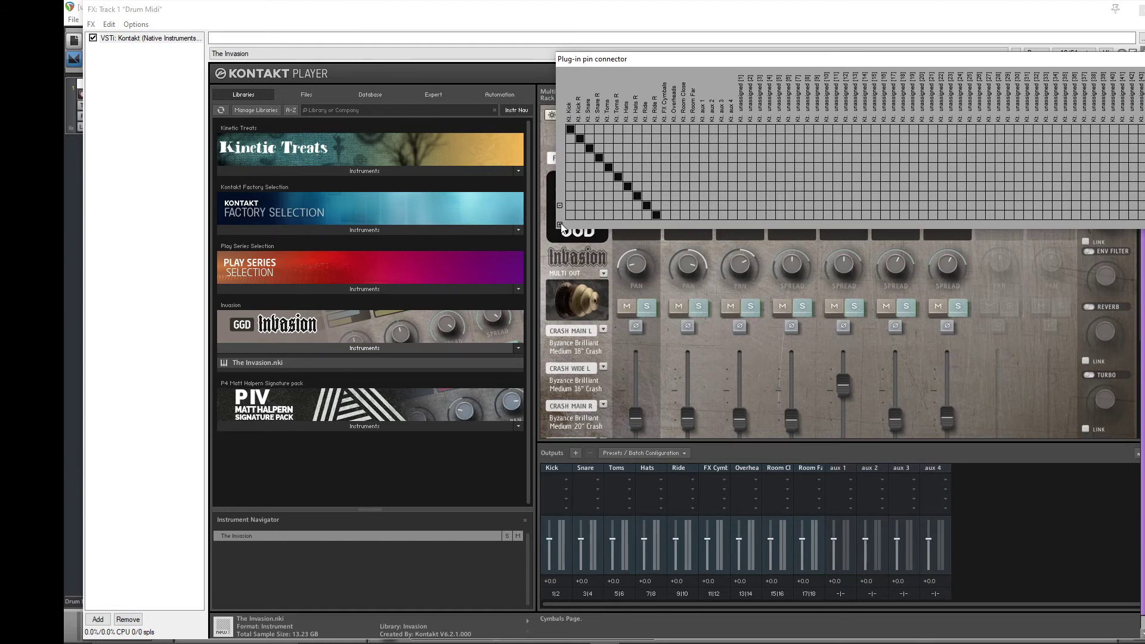
left_click(560, 225)
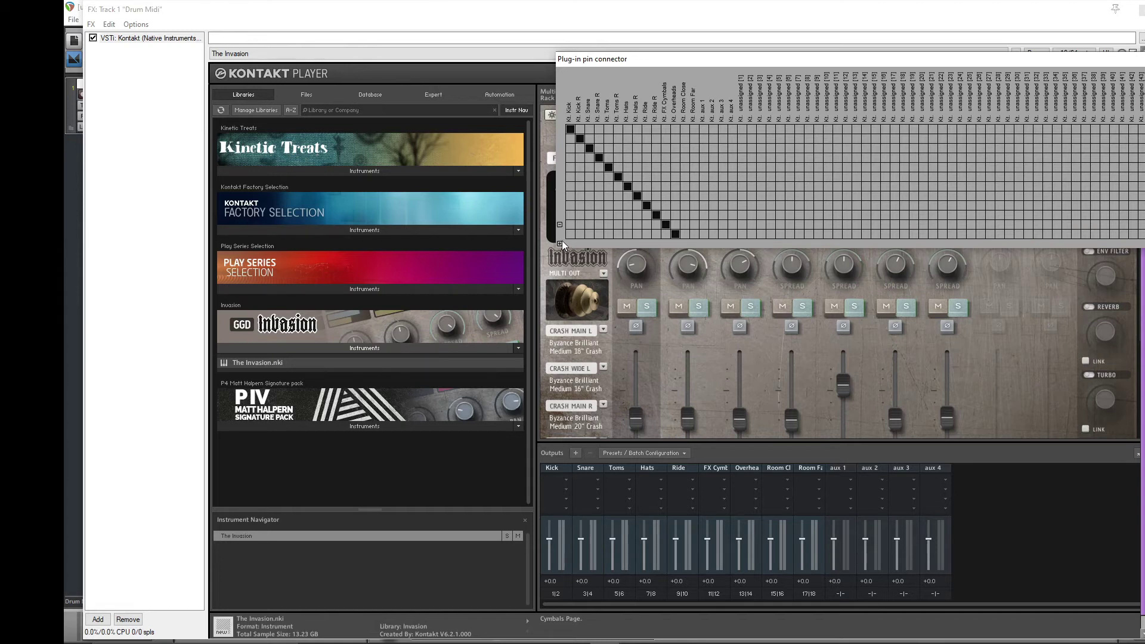
left_click(561, 242)
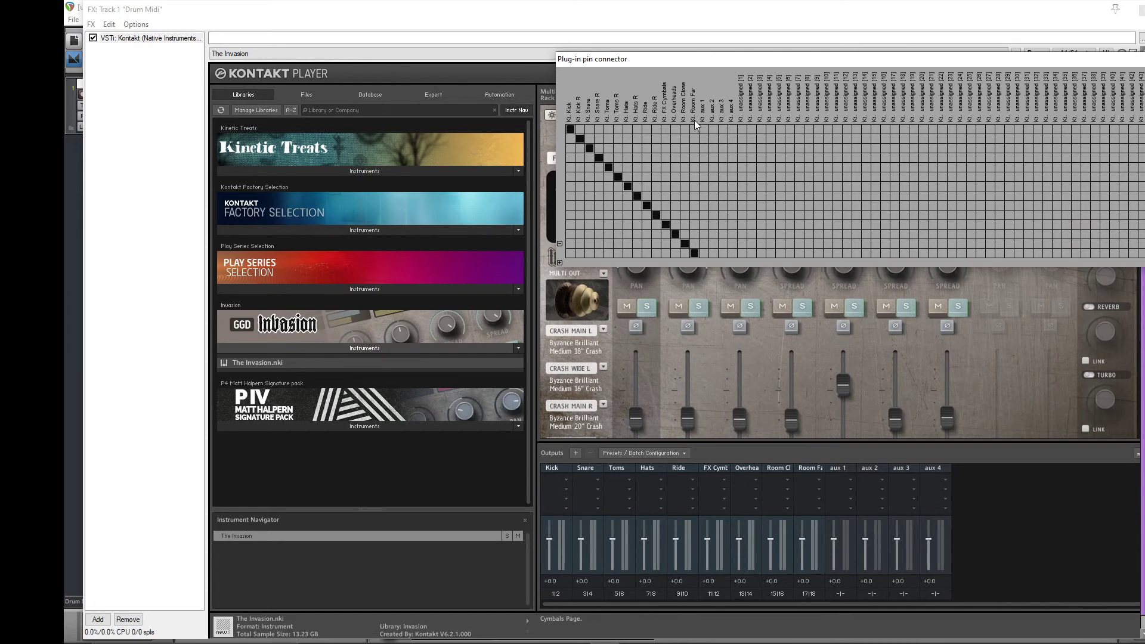
left_click(561, 263)
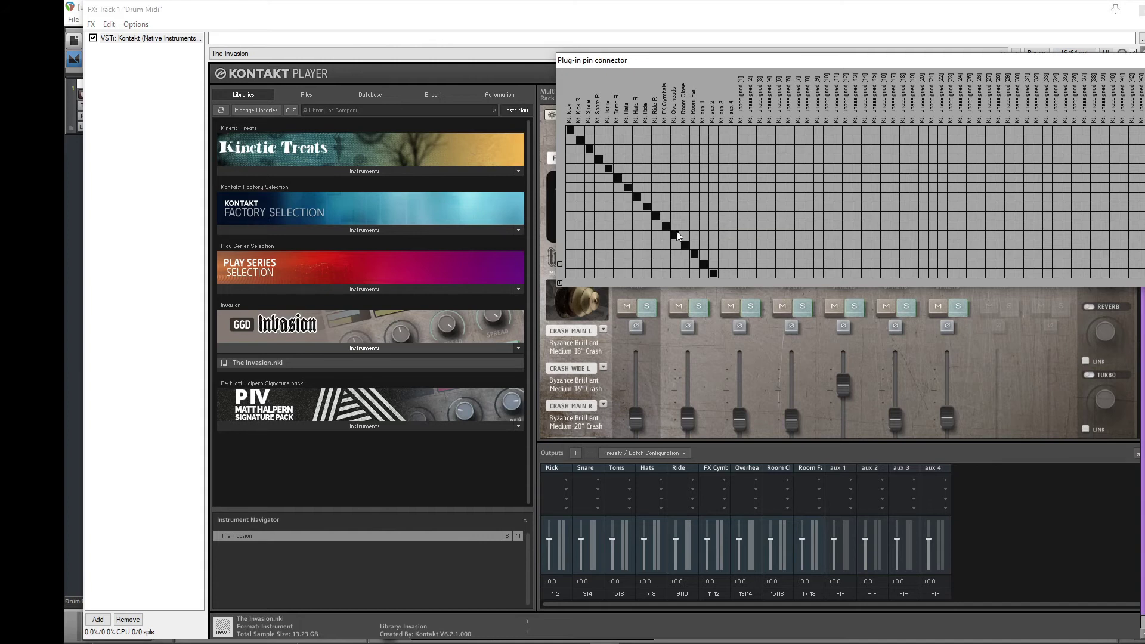
left_click(560, 284)
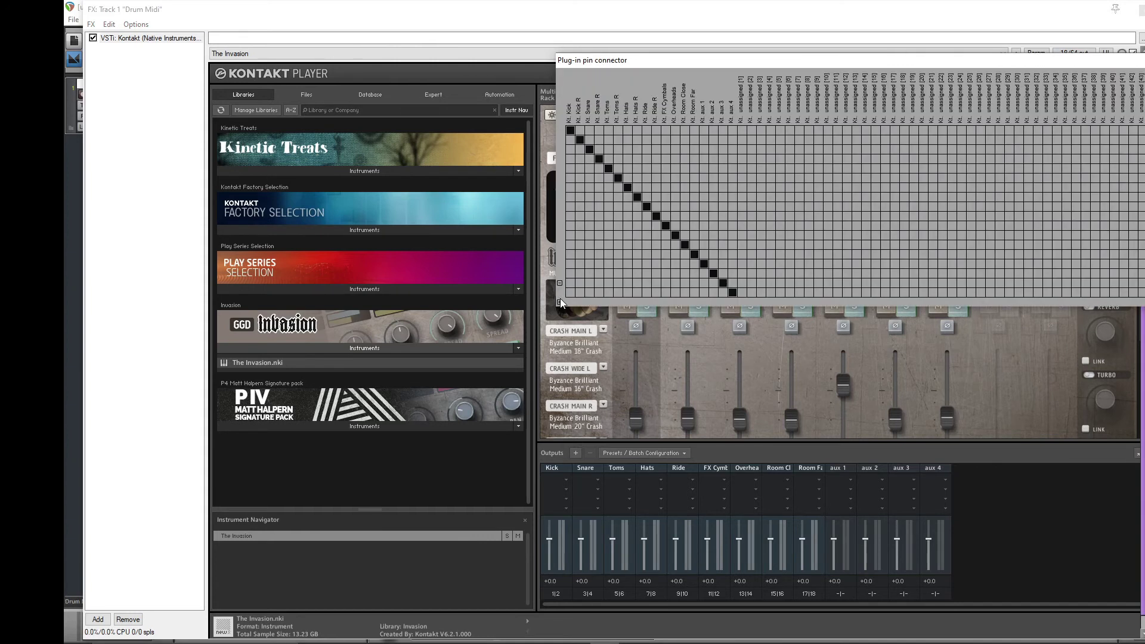
left_click(561, 303)
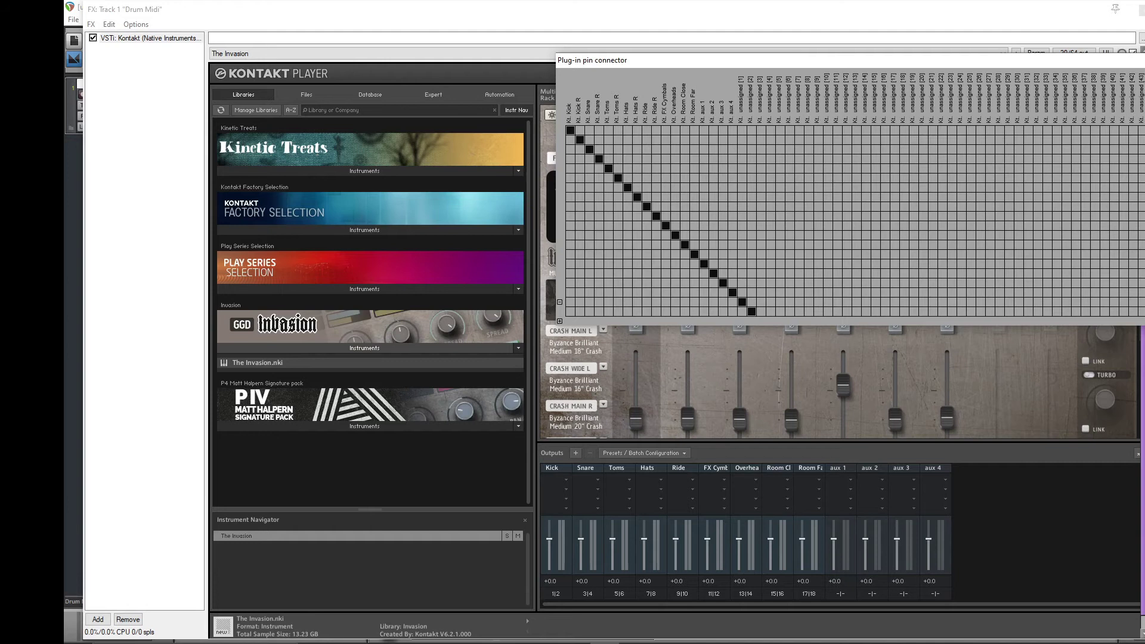
key("Escape")
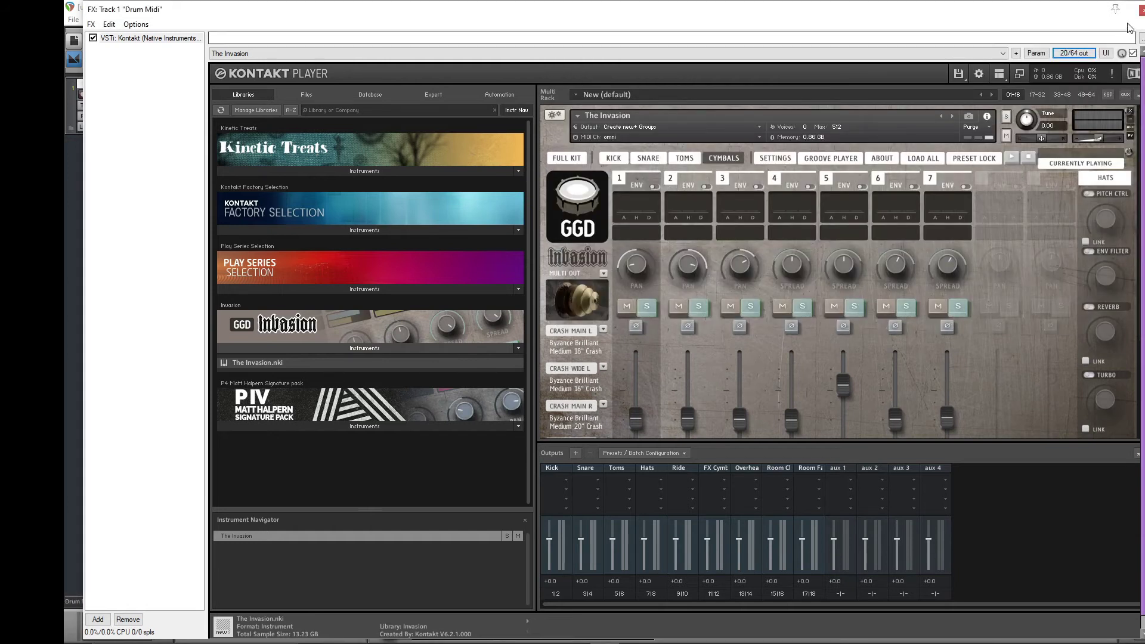
- Close the Kontakt window and add new empty tracks below Drum Midi with Ctrl+T
left_click(1140, 10)
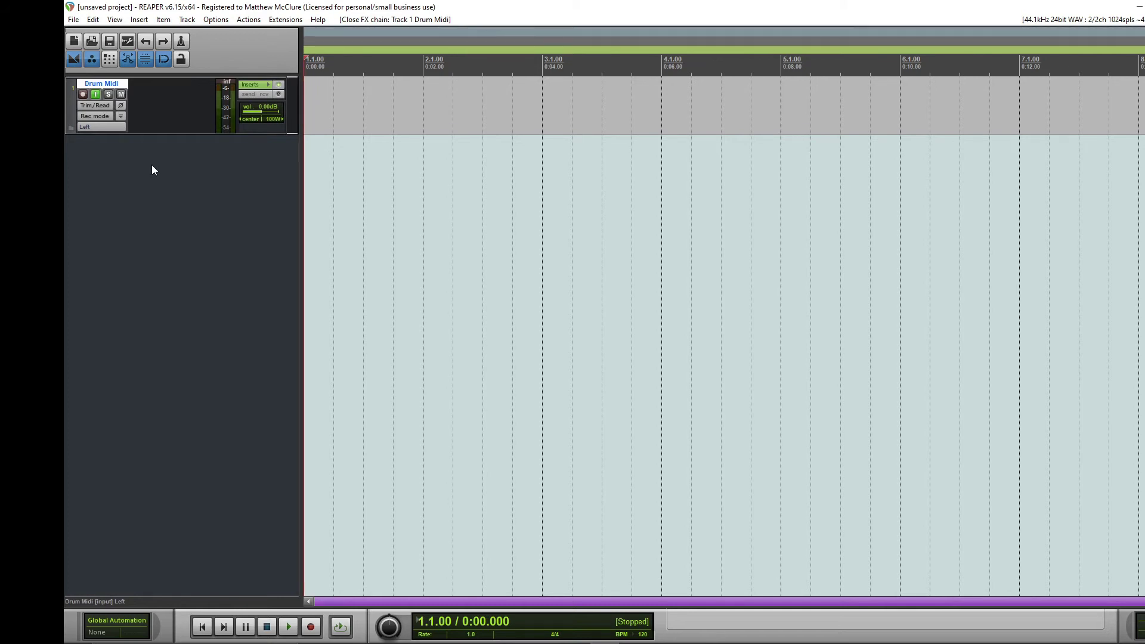
left_click(166, 209)
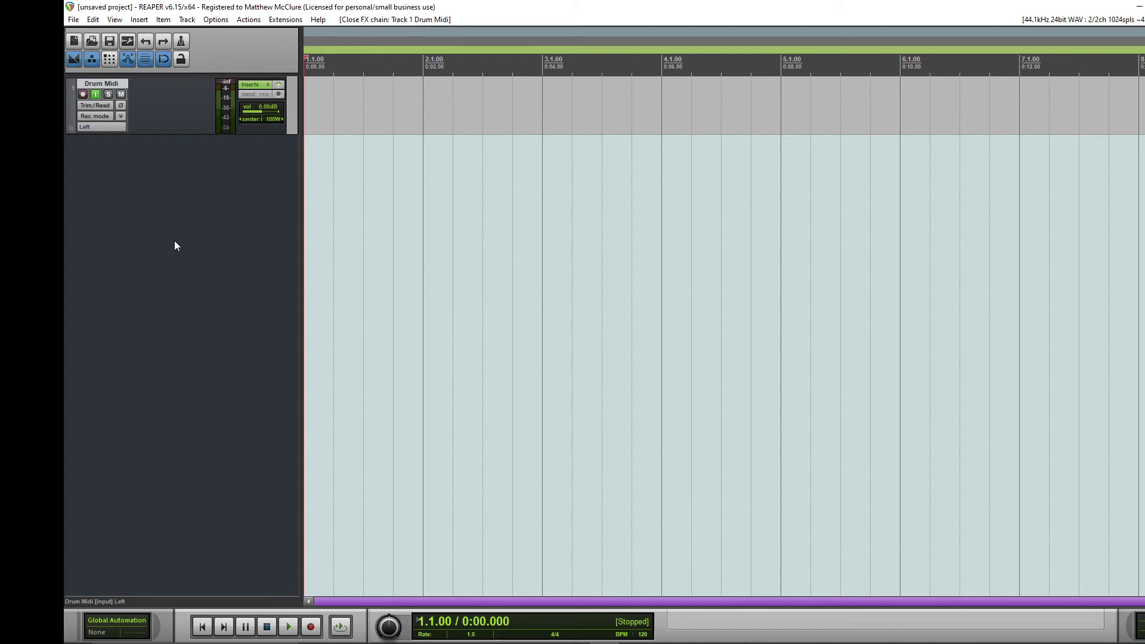
key("ctrl+t")
key("ctrl+t")
key("ctrl+t")
key("ctrl+t")
key("ctrl+t")
key("ctrl+t")
key("ctrl+t")
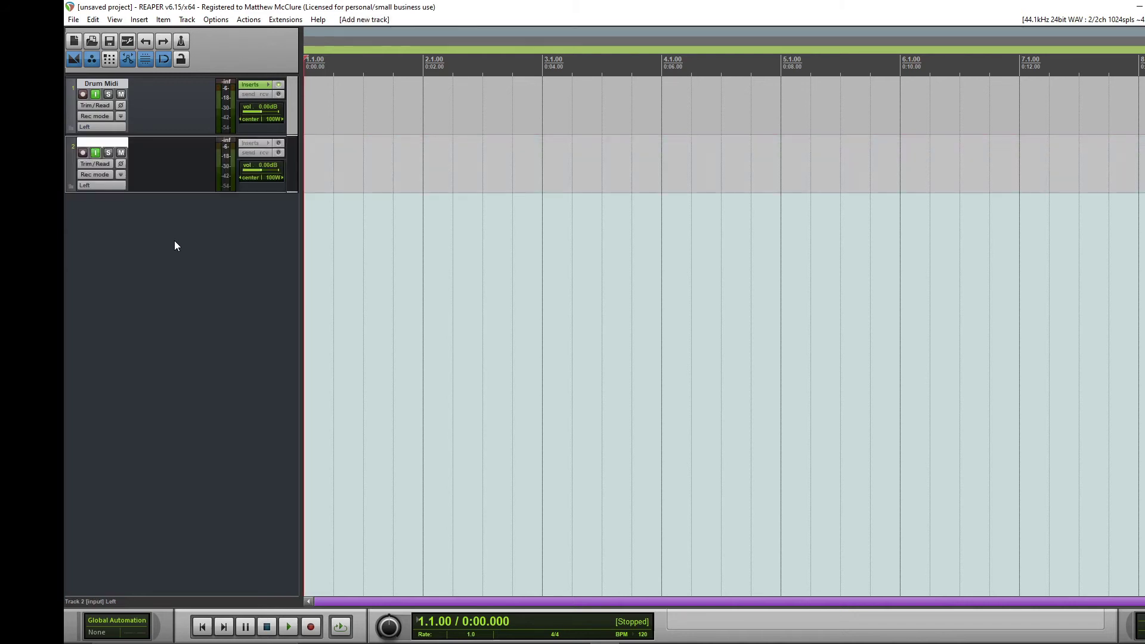
key("ctrl+t")
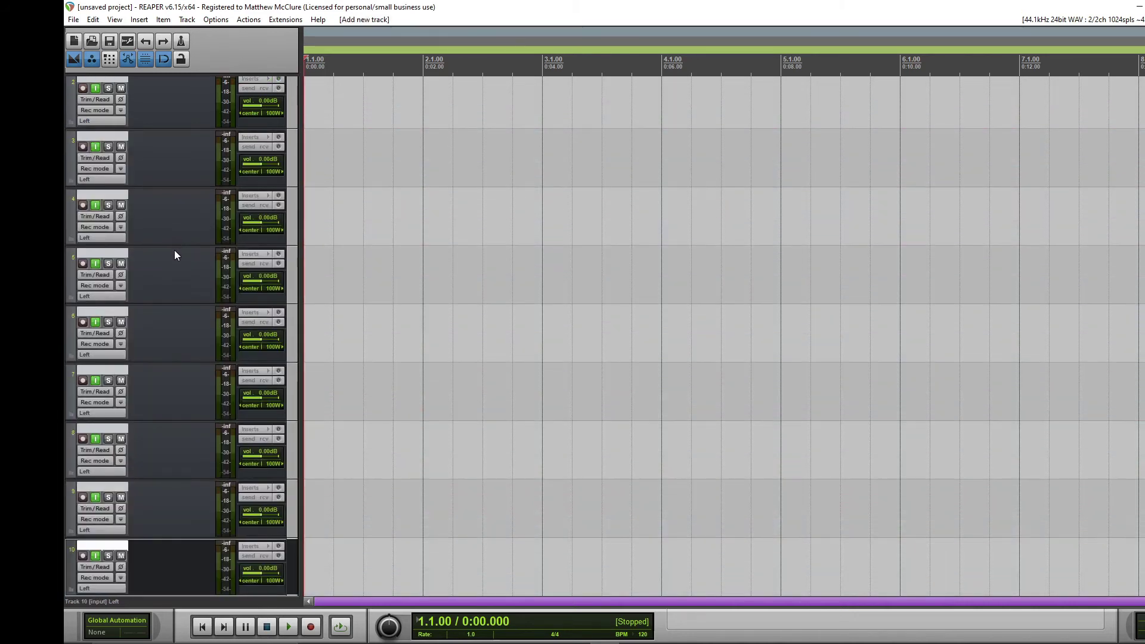
key("ctrl+t")
key("Page_Down")
scroll(181, 258, "up", 1)
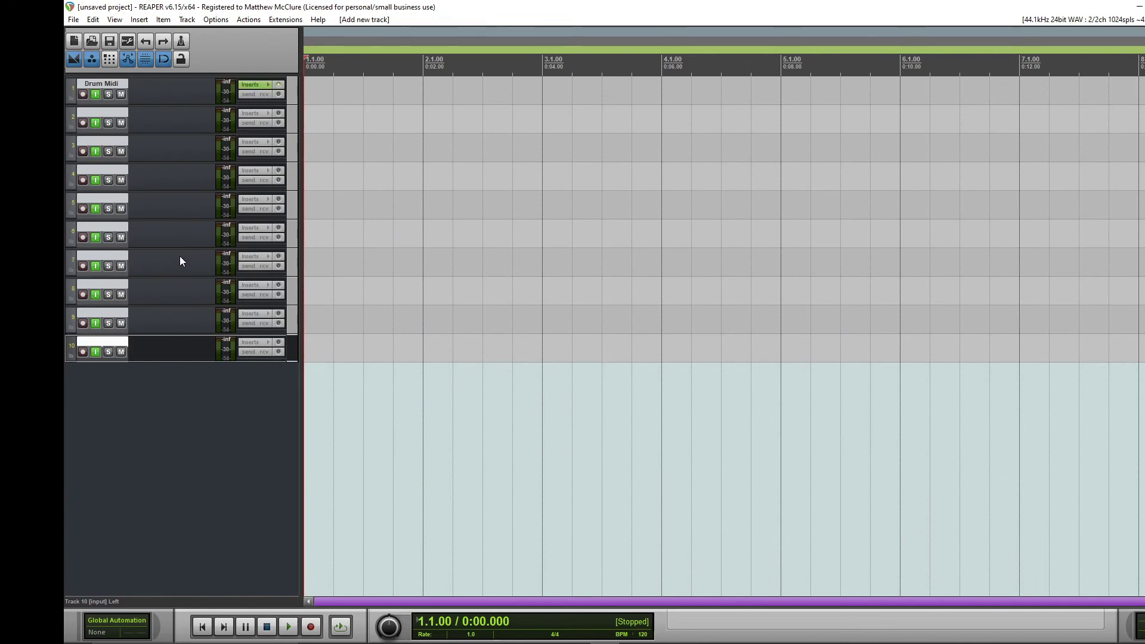
- Name tracks 2–5 Kick, Snare, Toms and Hats
double_click(123, 114)
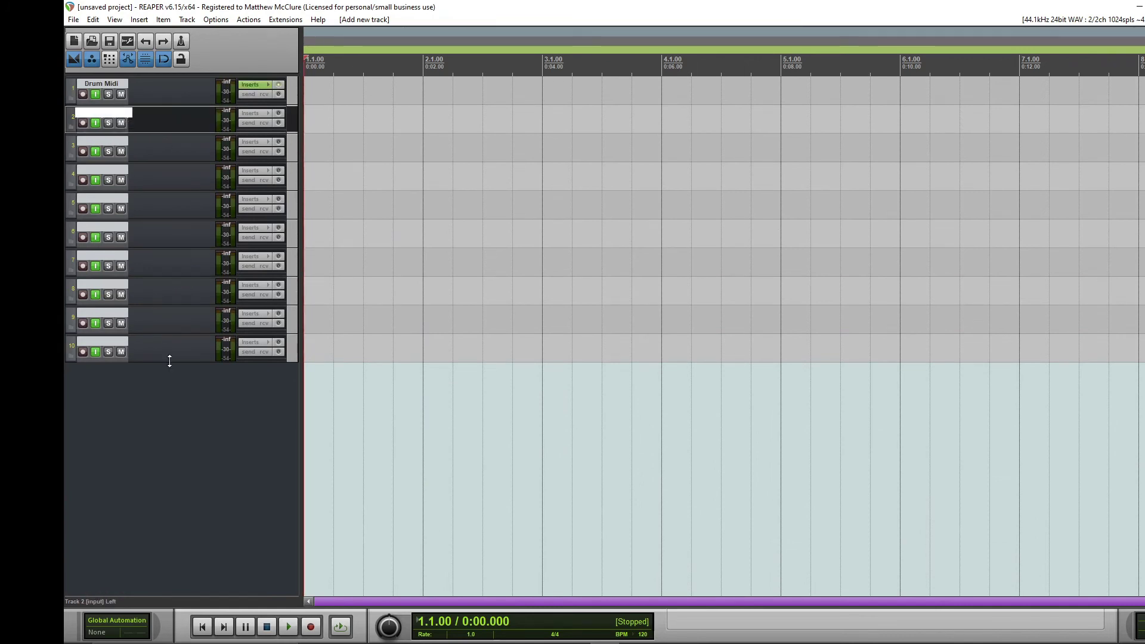
key("Tab")
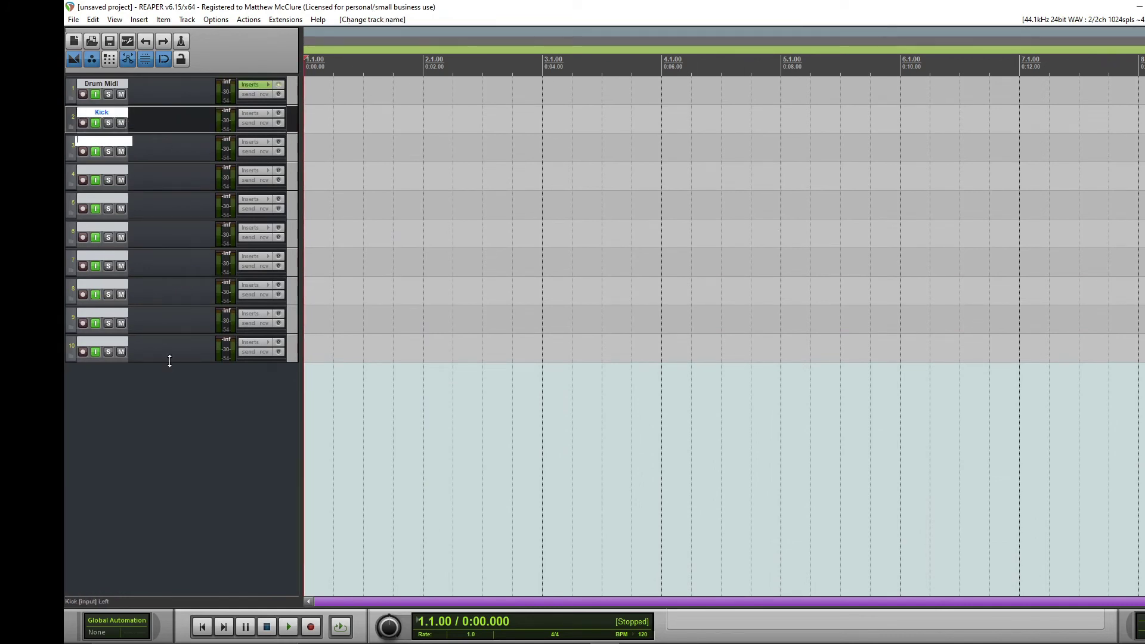
type("Snare")
key("Tab")
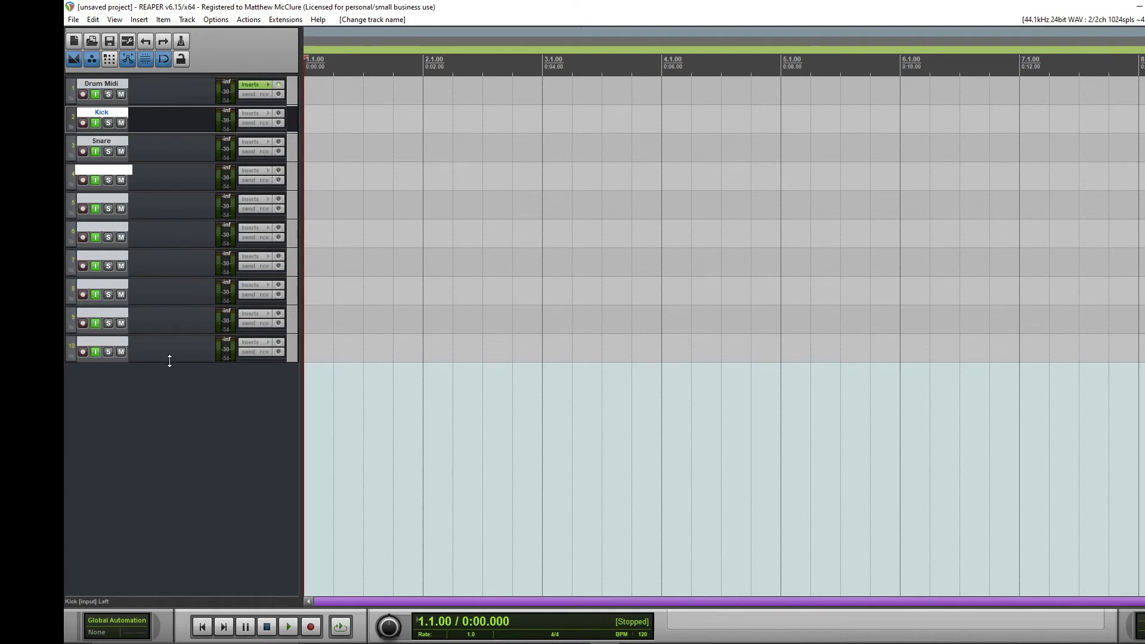
type("Toms")
key("Tab")
type("Hats")
key("Tab")
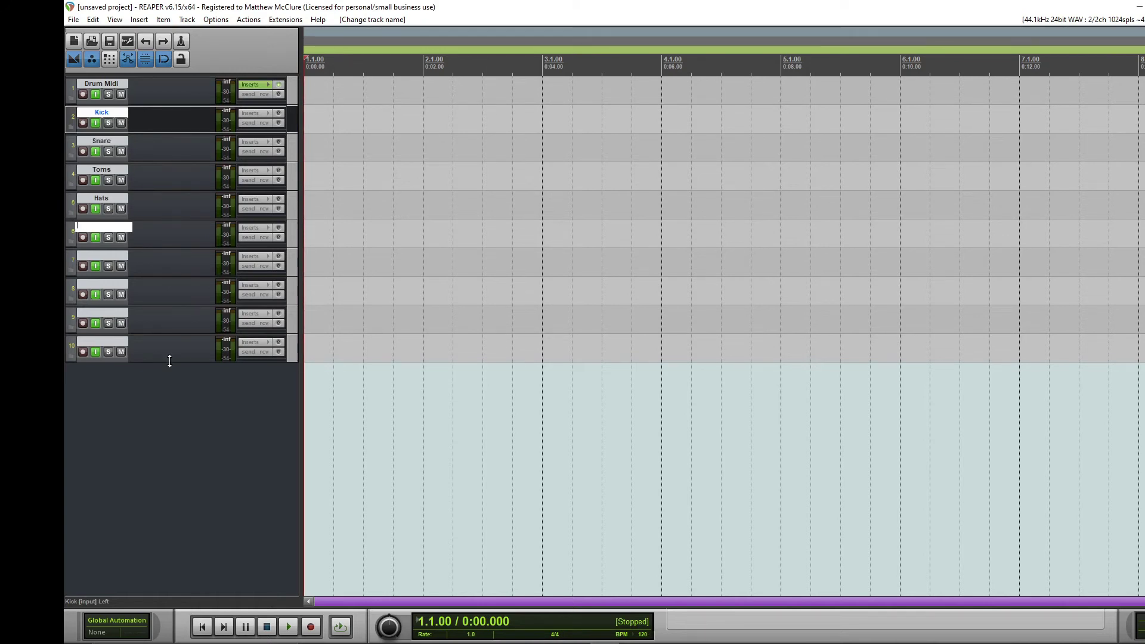
- Name tracks 6–10 Ride, FX Cymbals, Overheads, Room Close and Room Far
type("Ride")
key("Tab")
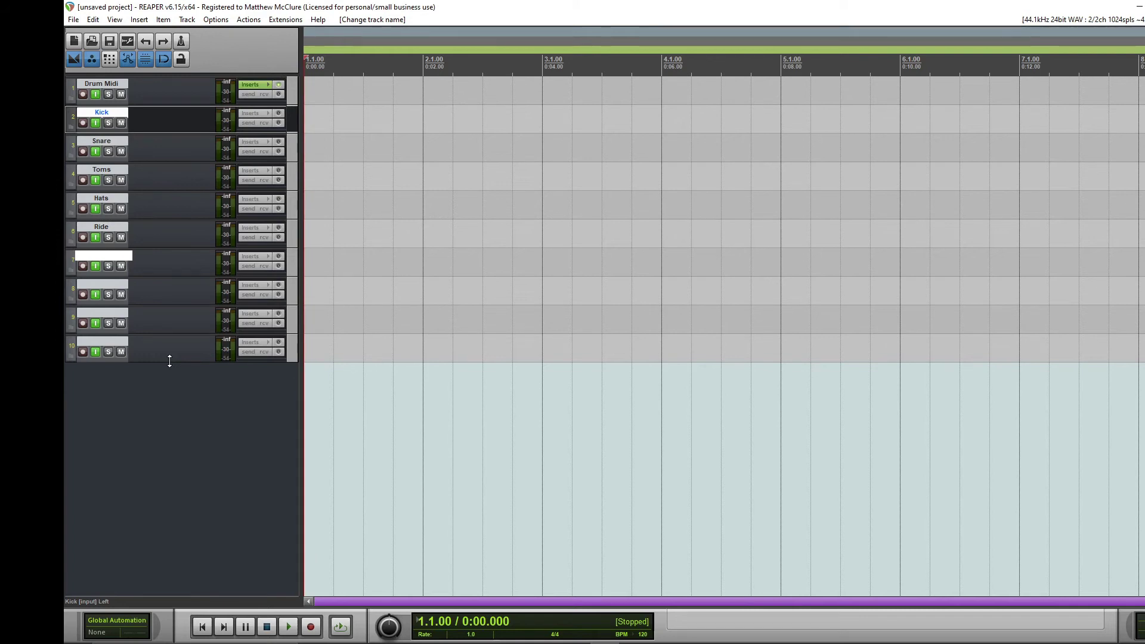
type("FX Cymbals")
key("Tab")
type("Overheads")
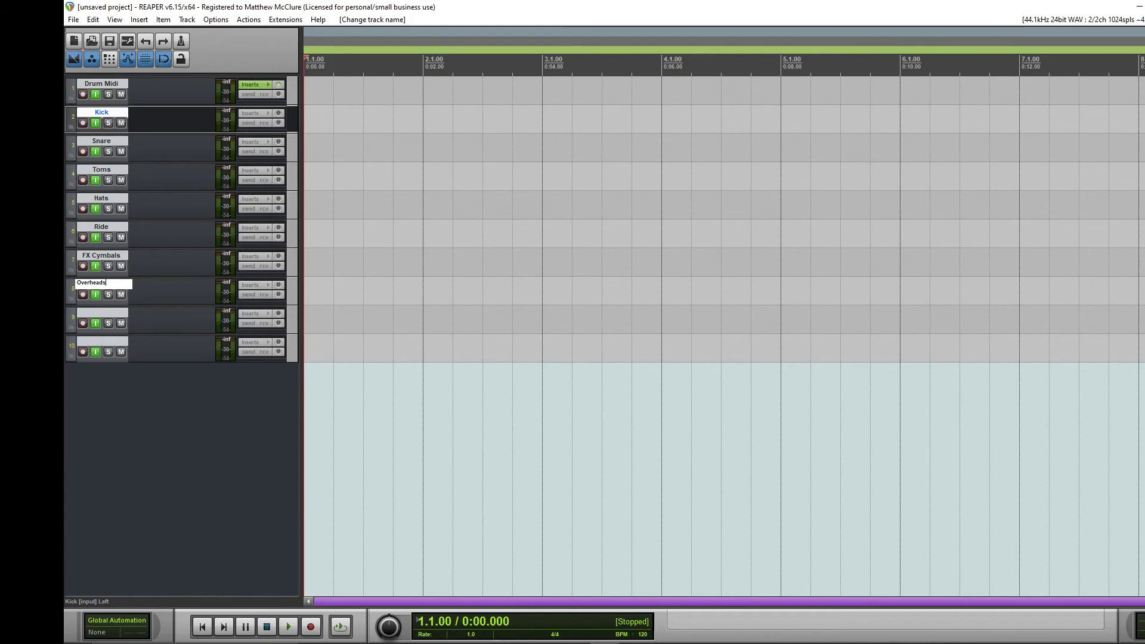
key("Tab")
type("Room Close")
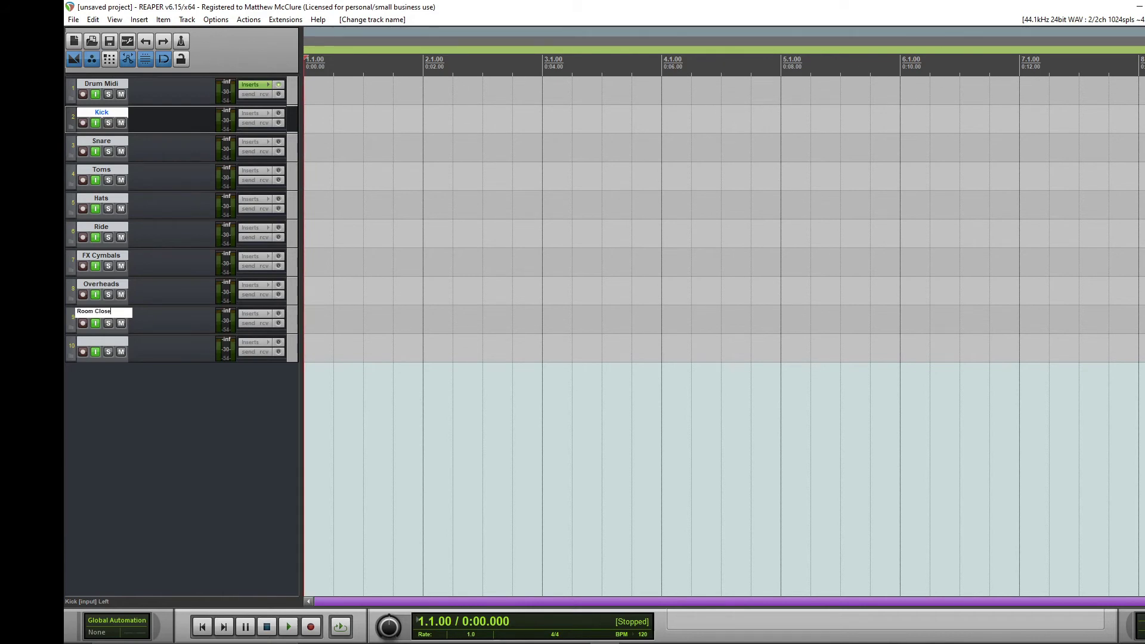
key("Tab")
type("Room Far")
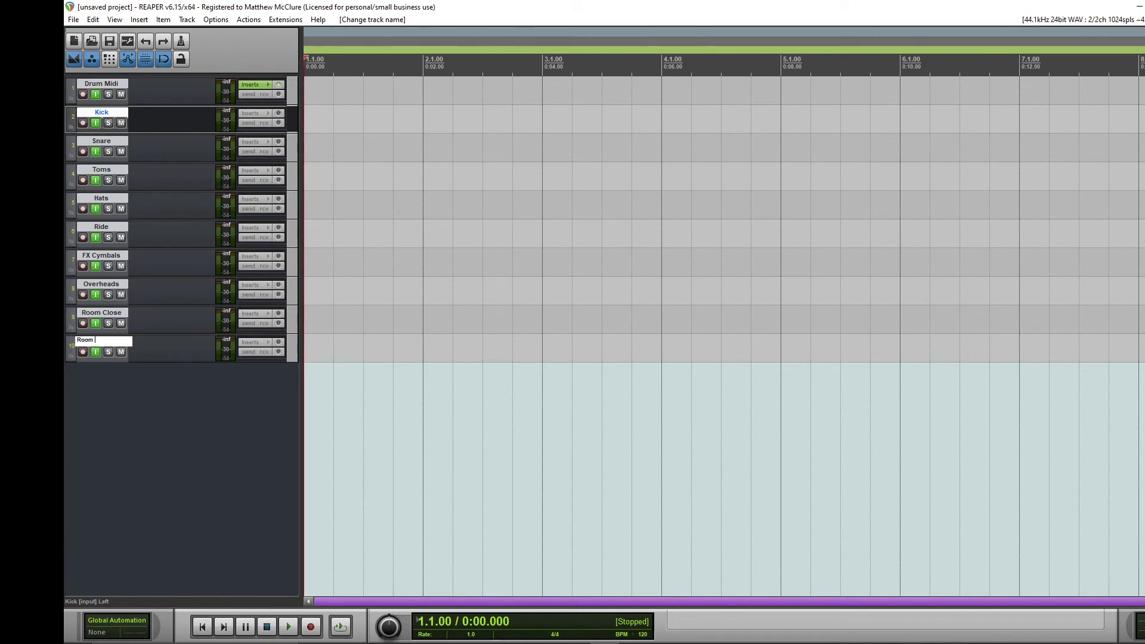
- Commit the 'Room Far' name and add Drum Midi sends to all nine tracks at +0.00 dB
left_click(200, 469)
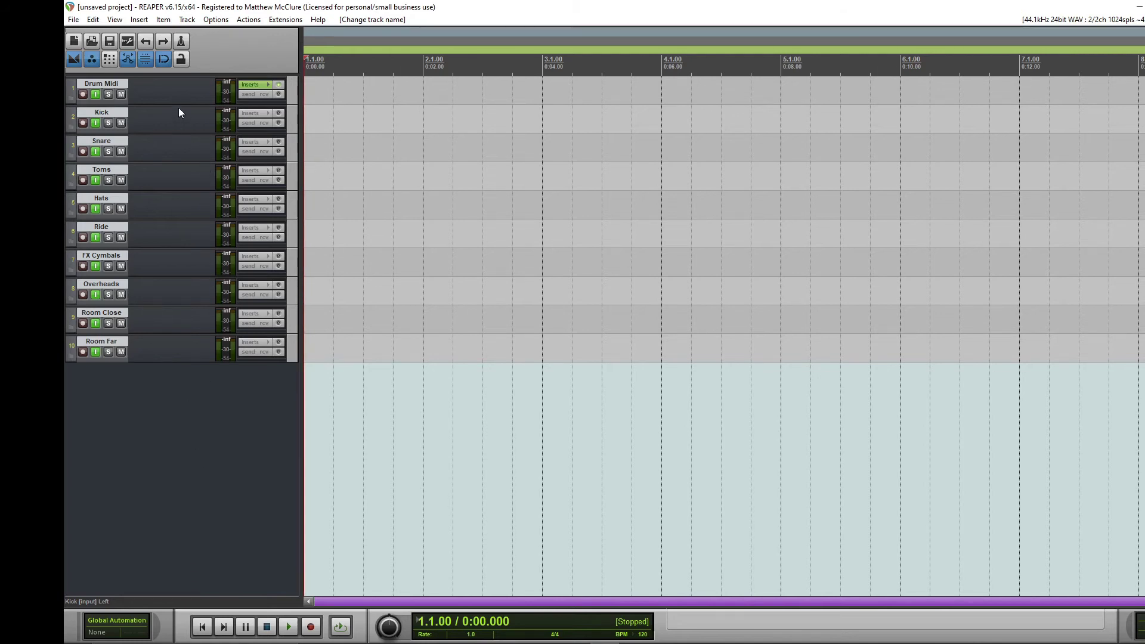
left_click(253, 96)
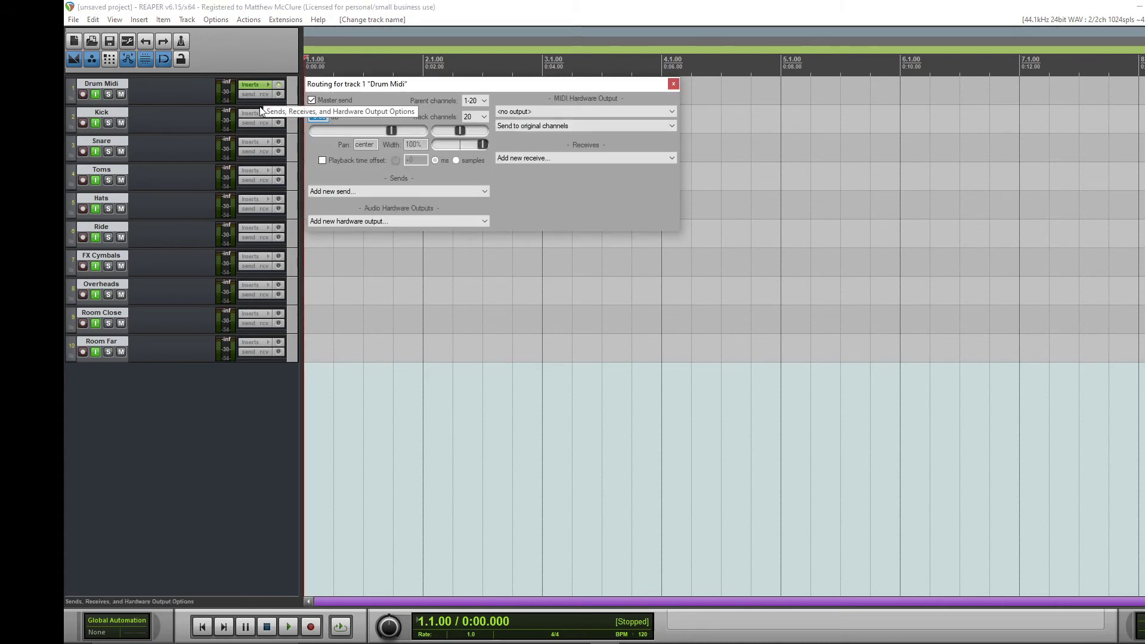
left_click(416, 191)
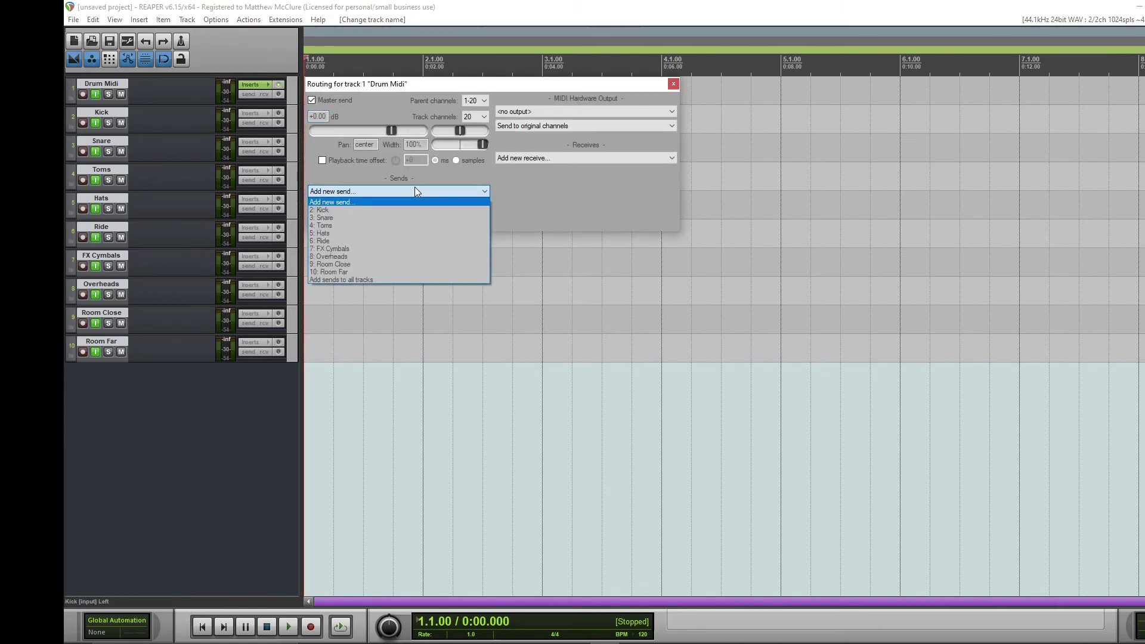
left_click(339, 279)
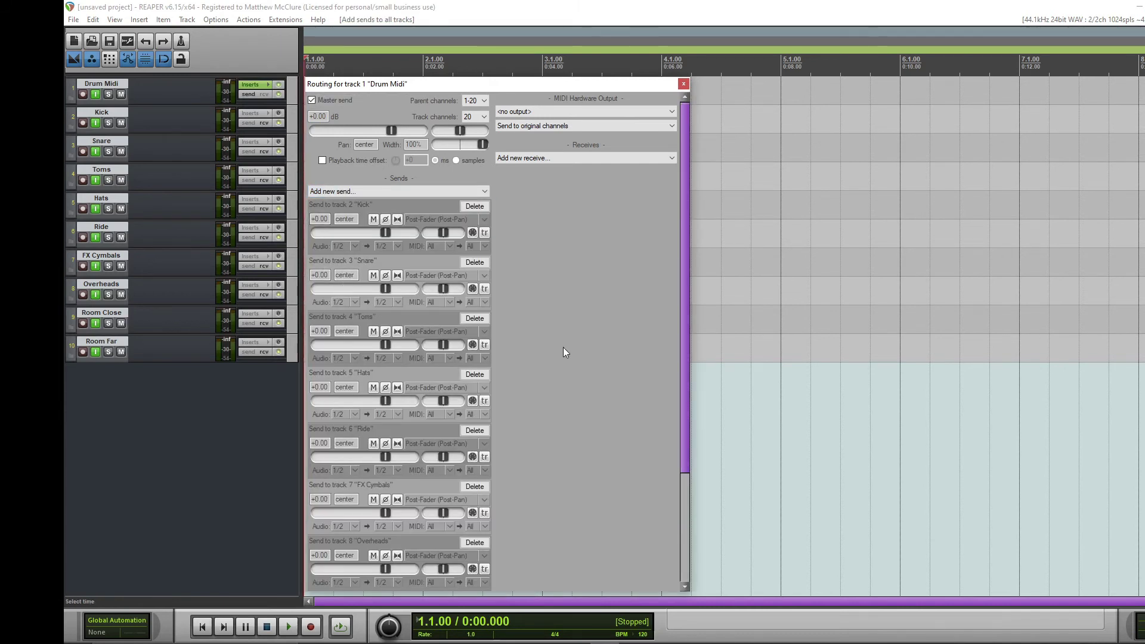
scroll(551, 304, "down", 2)
scroll(555, 295, "down", 1)
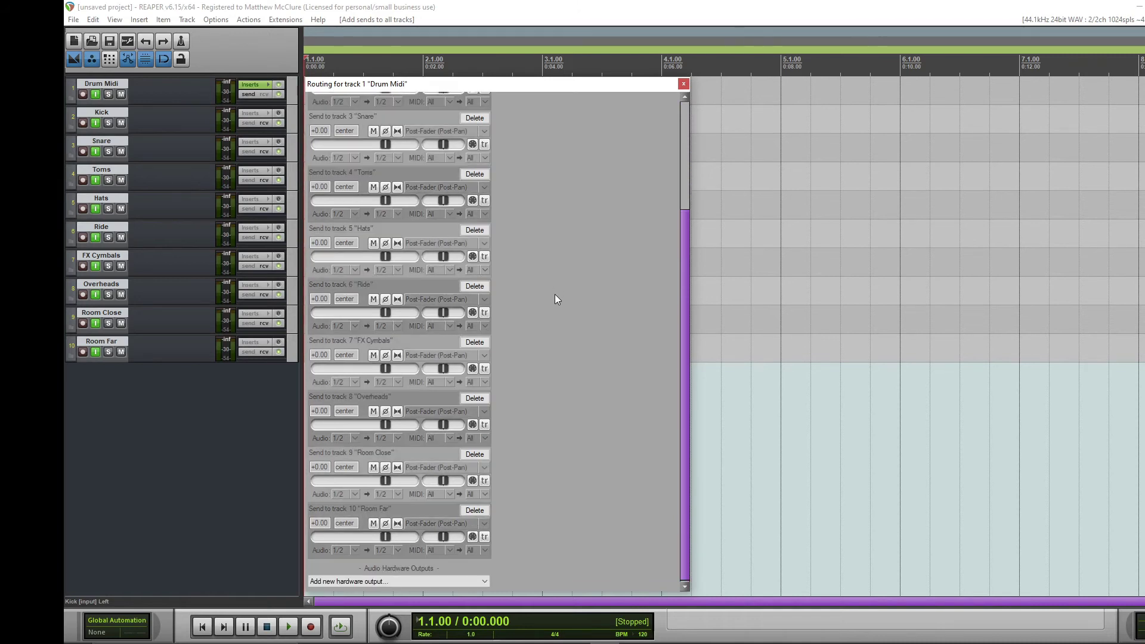
scroll(554, 294, "up", 3)
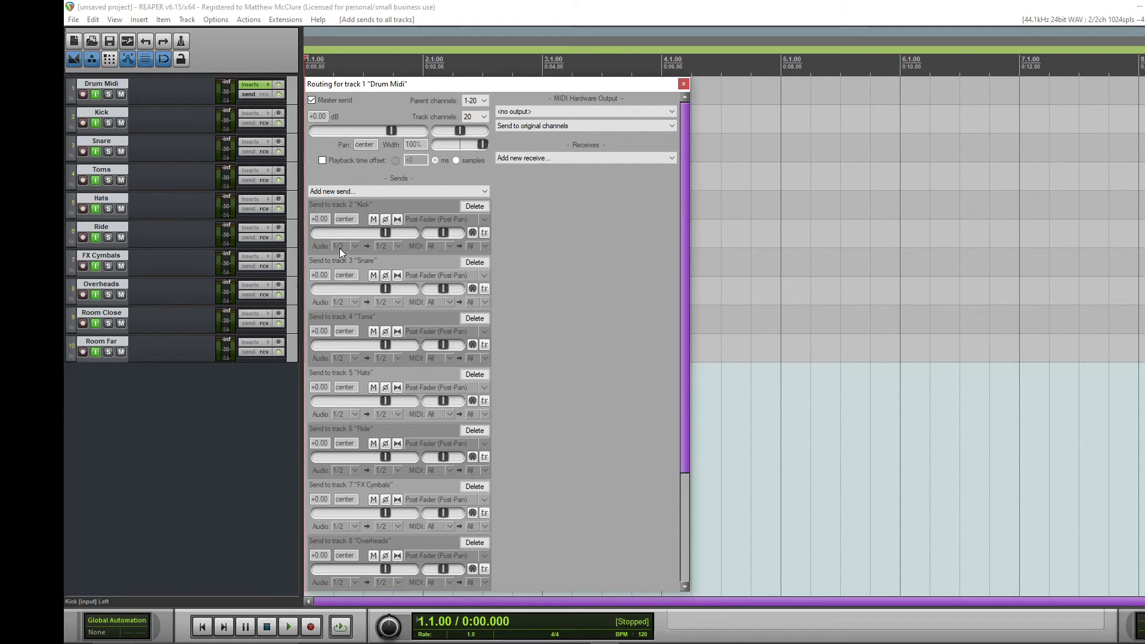
- Route Kontakt channels 3/4 to the Snare send and 5/6 to the Hats send
left_click(343, 302)
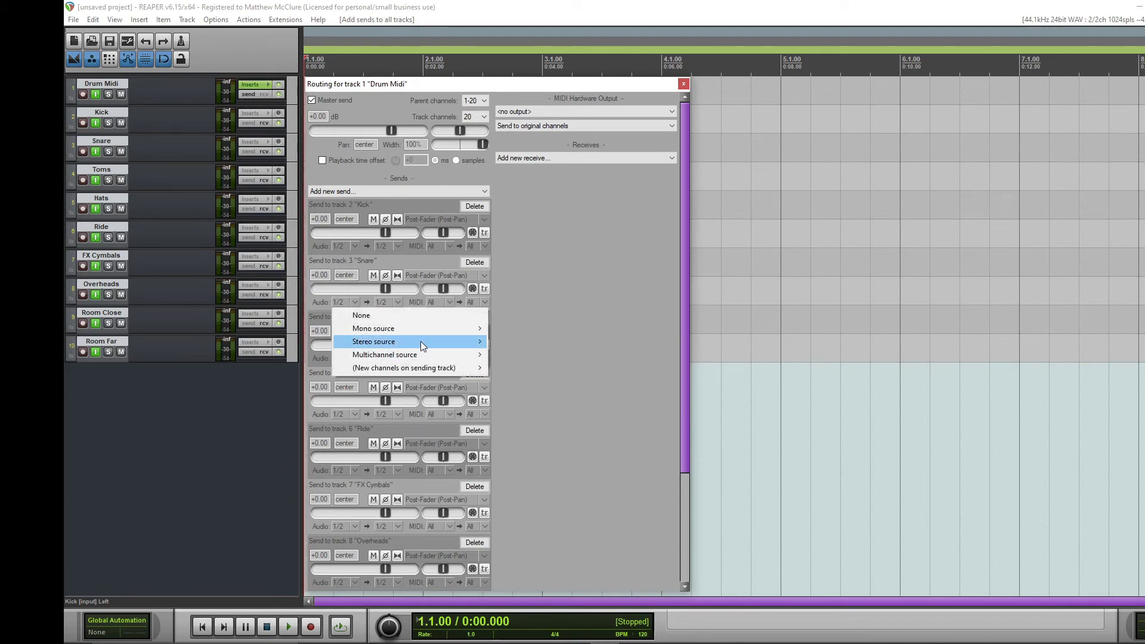
mouse_move(429, 341)
left_click(522, 368)
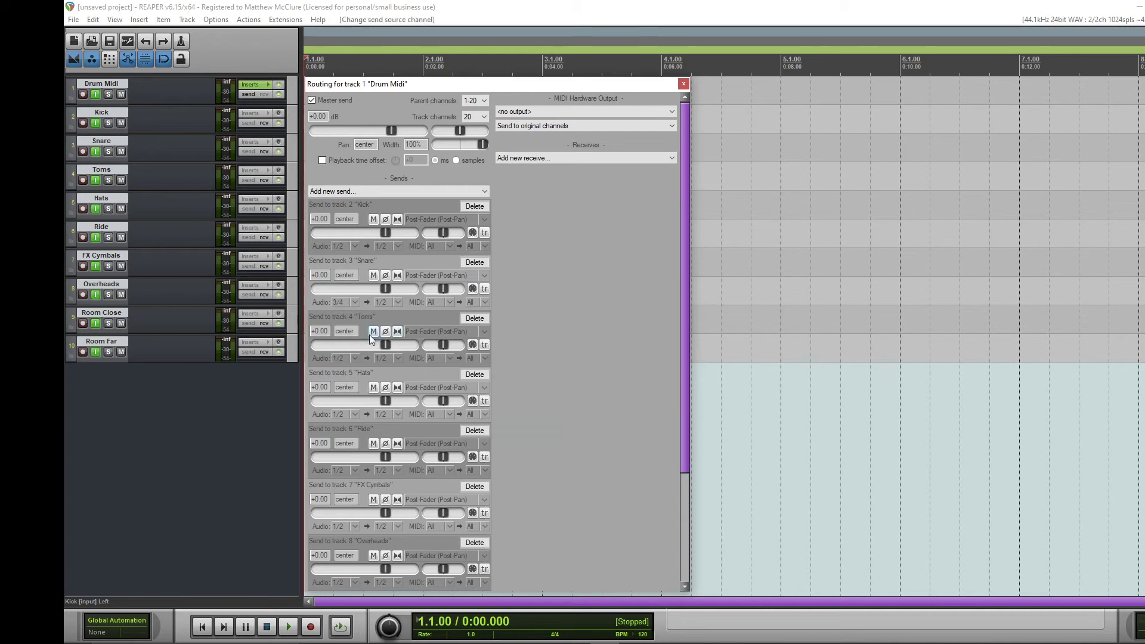
left_click(339, 416)
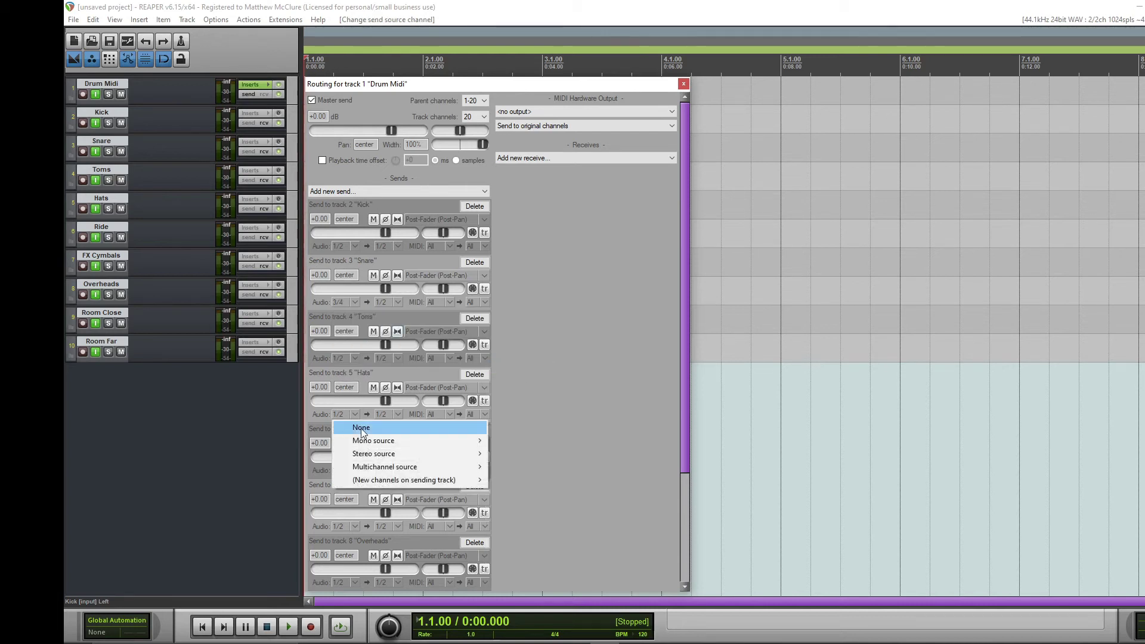
mouse_move(409, 454)
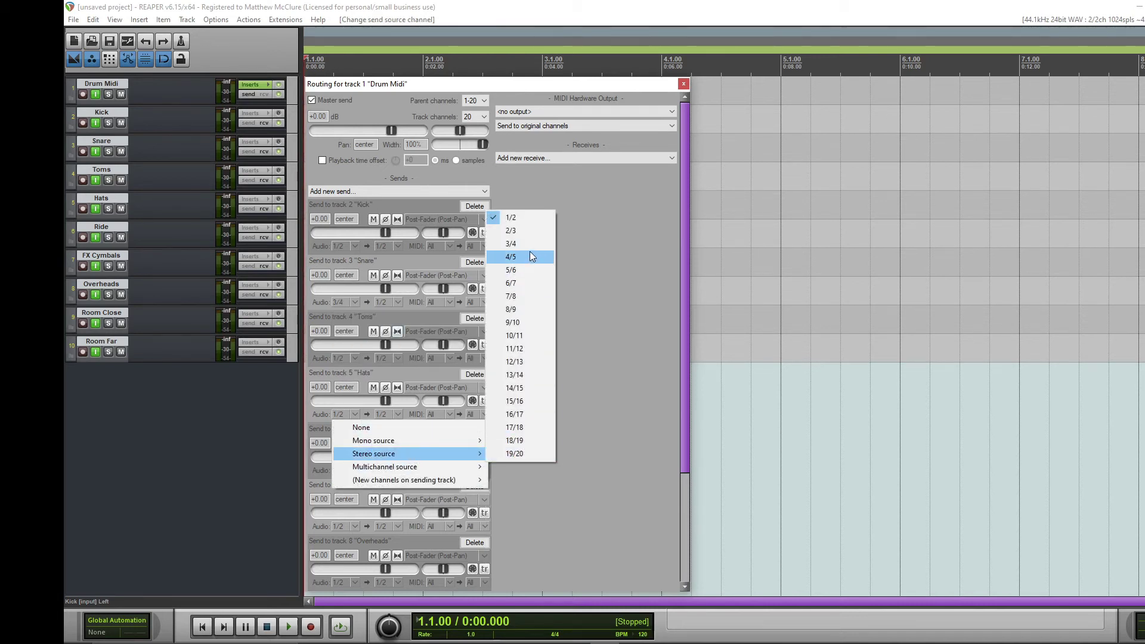
left_click(521, 268)
scroll(346, 439, "down", 1)
scroll(345, 438, "down", 2)
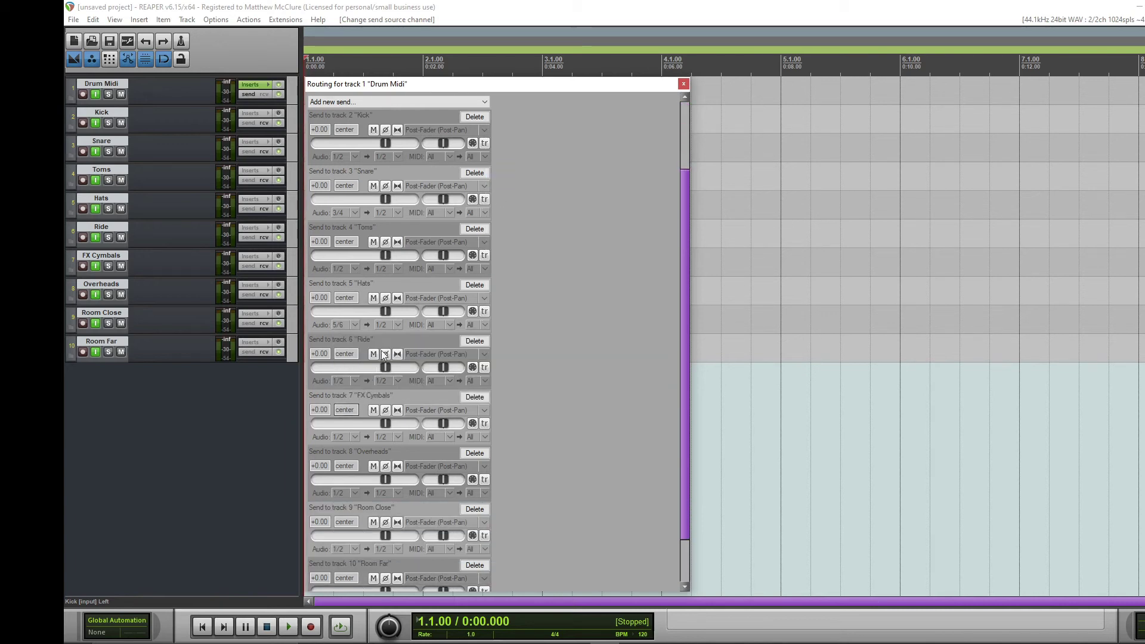
- Set the Ride, FX Cymbals, Overheads and Room Far send sources to 7/8, 9/10, 11/12 and 13/14
left_click(345, 379)
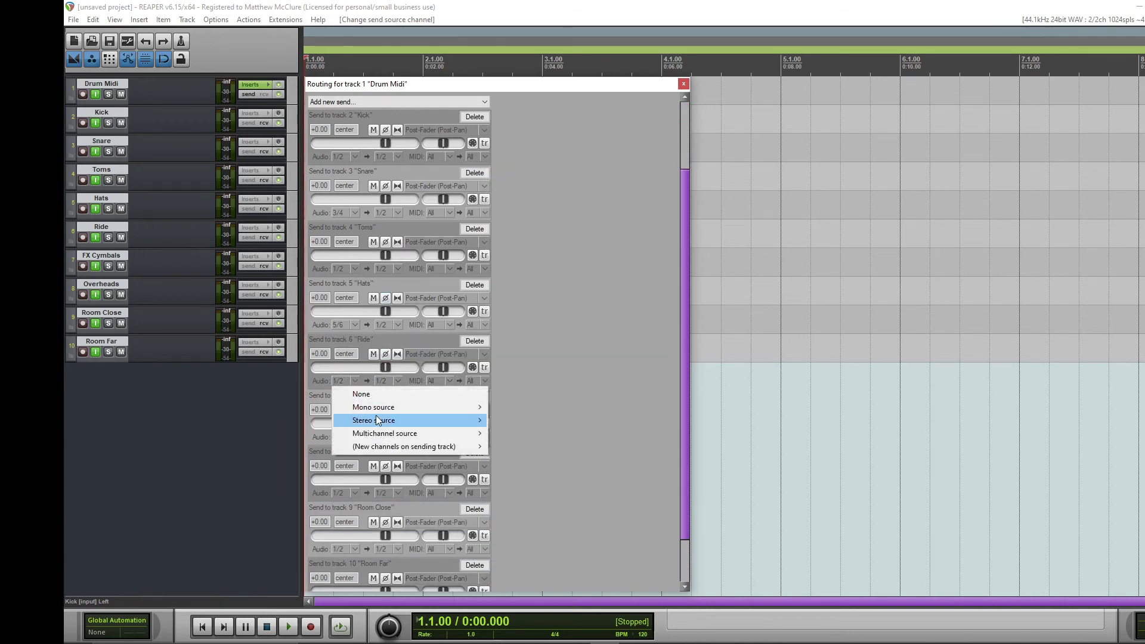
mouse_move(418, 420)
left_click(523, 263)
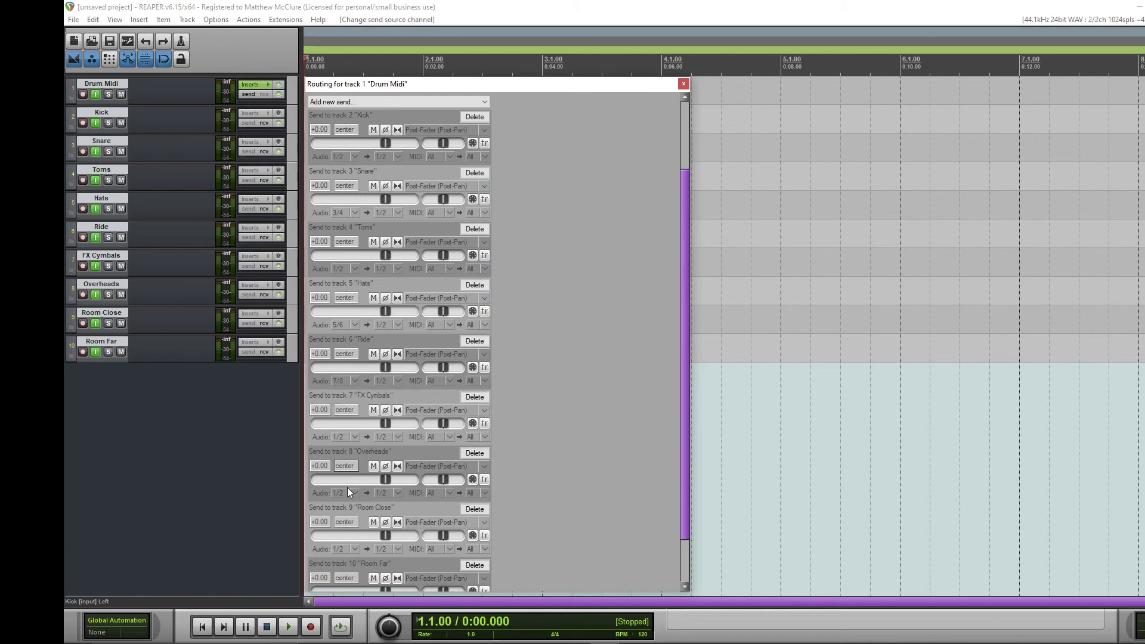
scroll(352, 423, "down", 2)
left_click(346, 380)
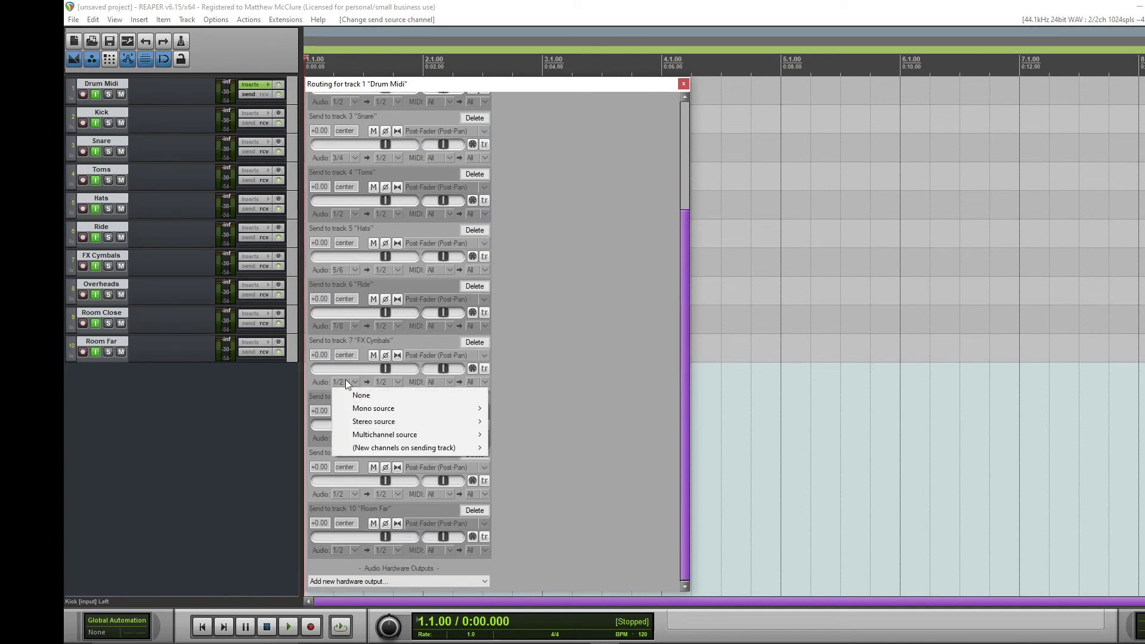
mouse_move(418, 421)
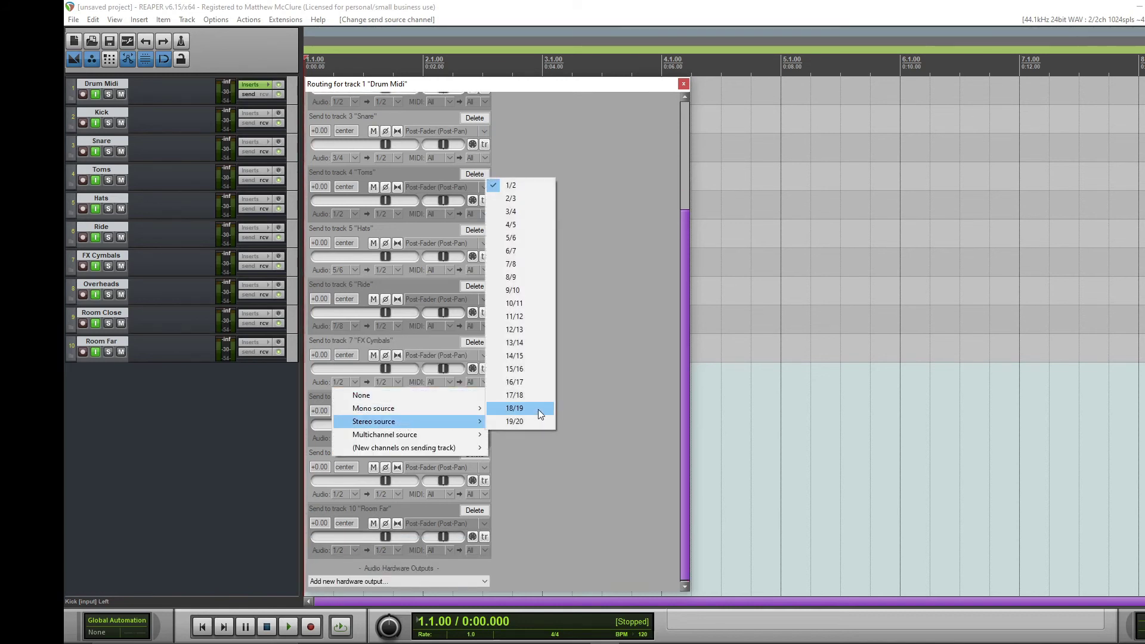
left_click(522, 290)
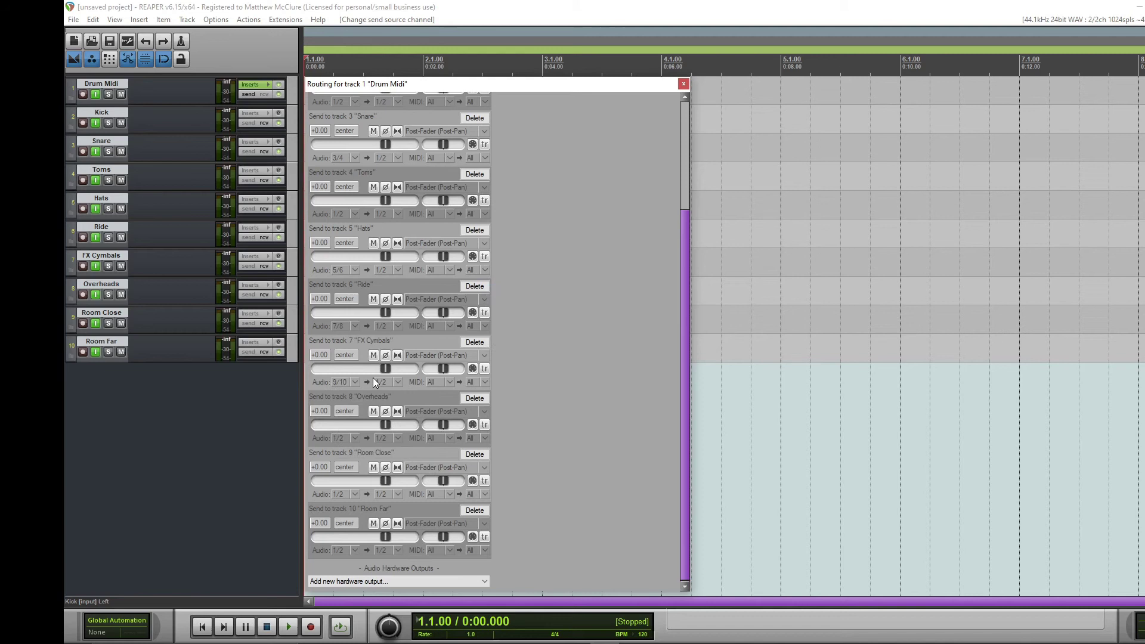
left_click(342, 438)
mouse_move(399, 477)
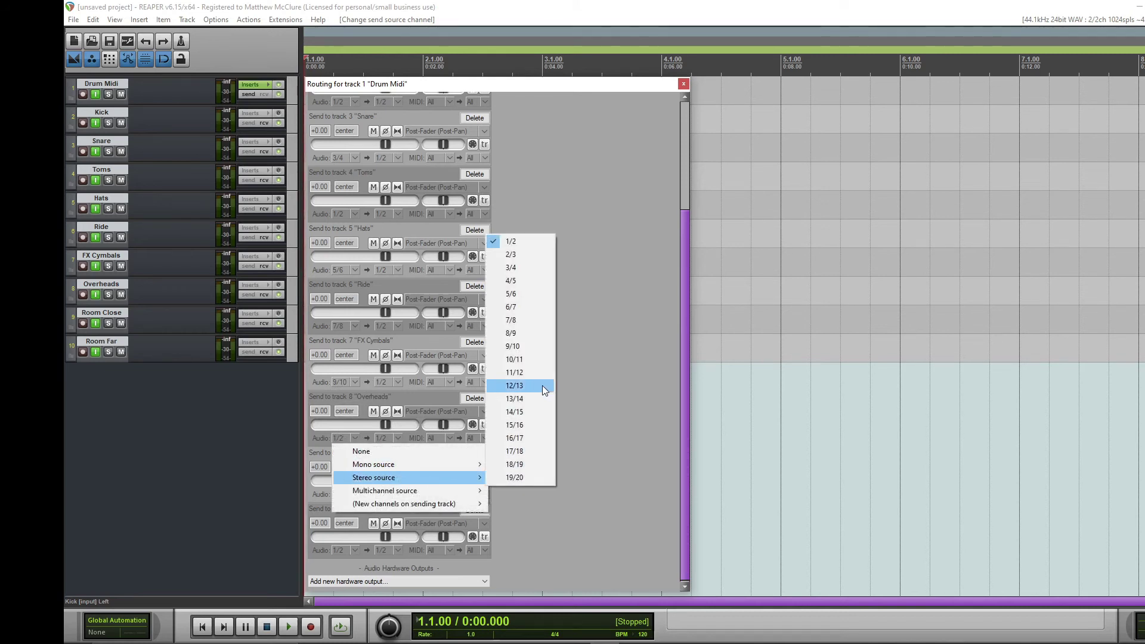
left_click(521, 373)
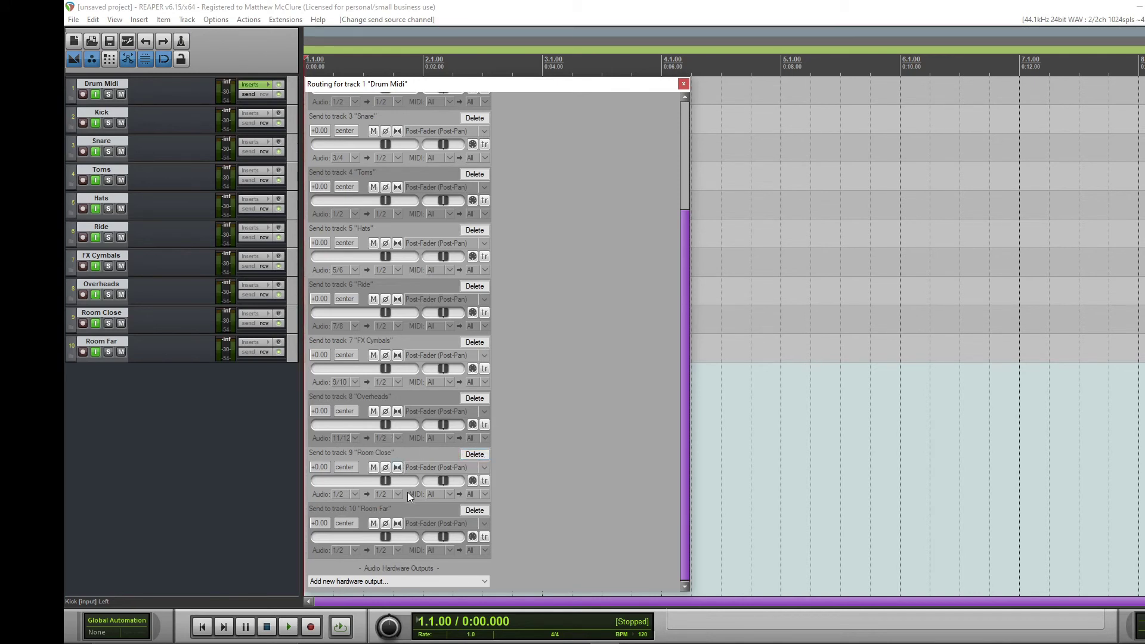
left_click(345, 550)
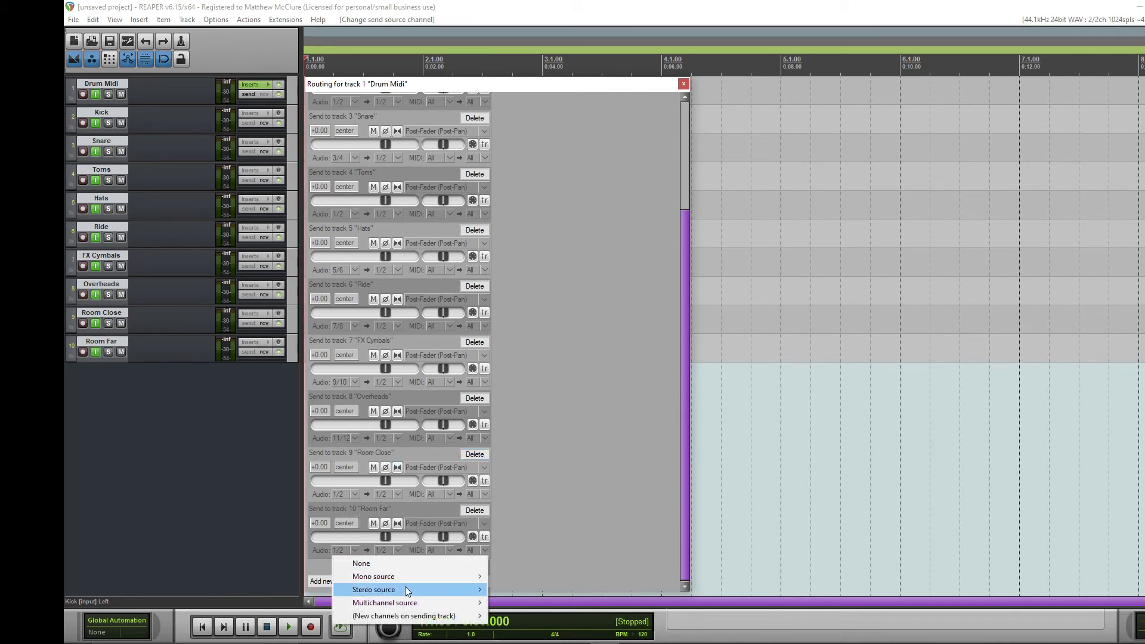
mouse_move(424, 590)
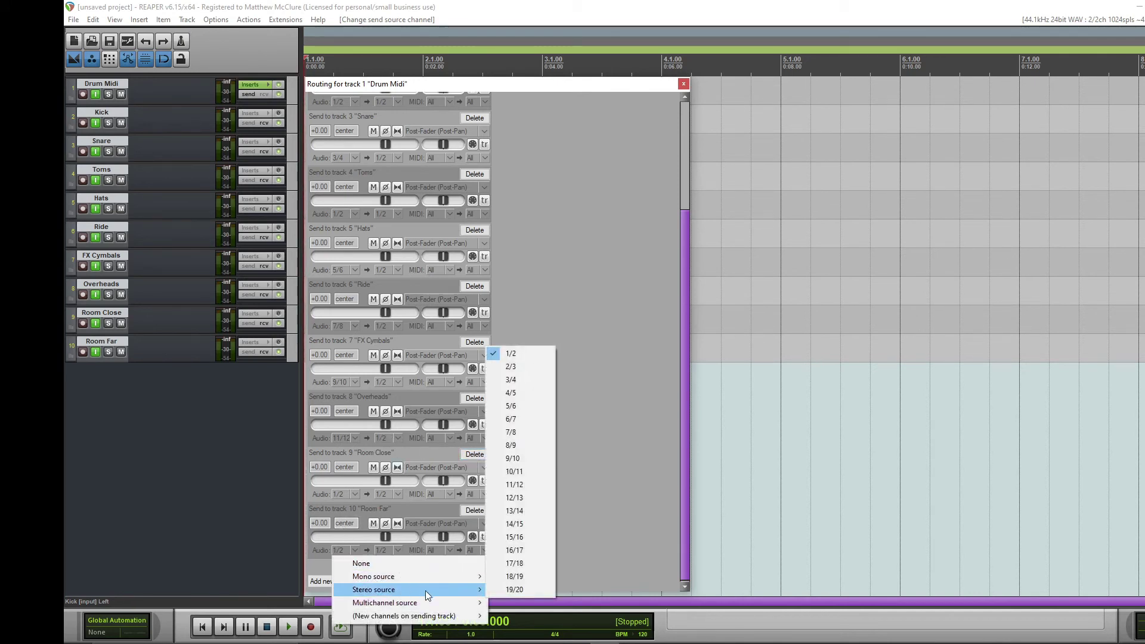
left_click(528, 510)
- Reassign sources so Toms gets 5/6, Hats 7/8 and Ride 9/10
scroll(395, 522, "up", 5)
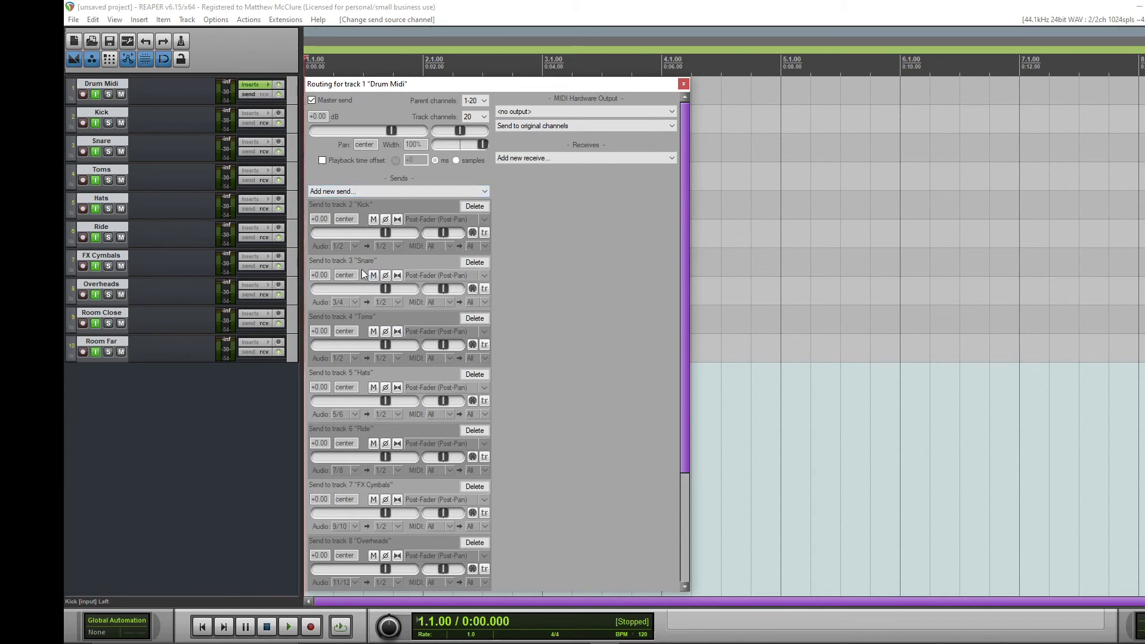
scroll(362, 272, "down", 1)
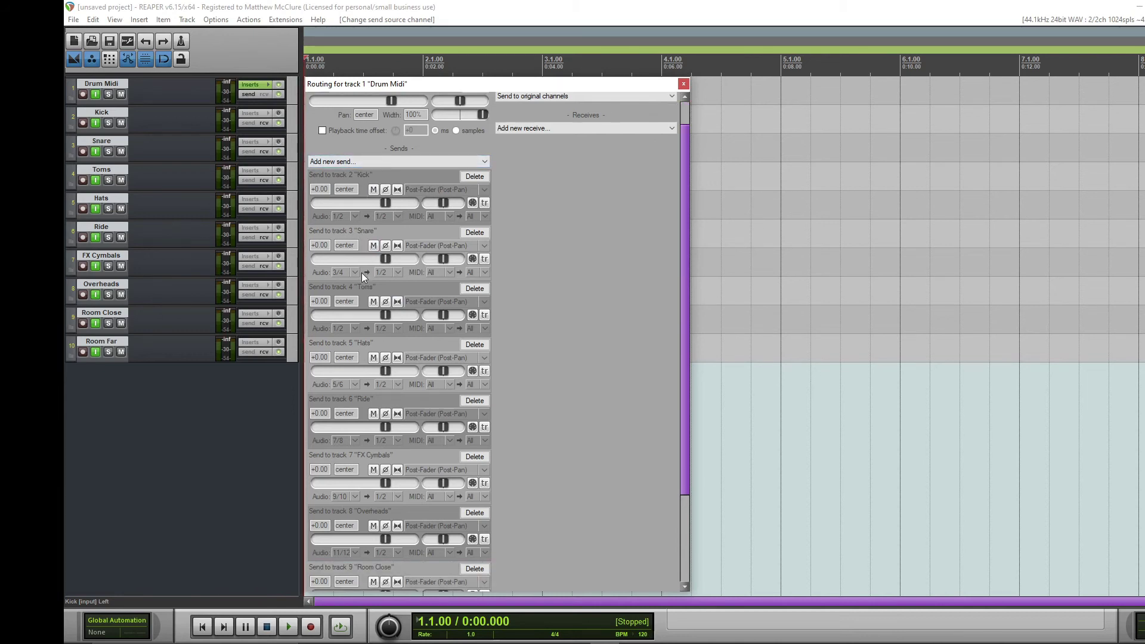
left_click(339, 329)
mouse_move(426, 375)
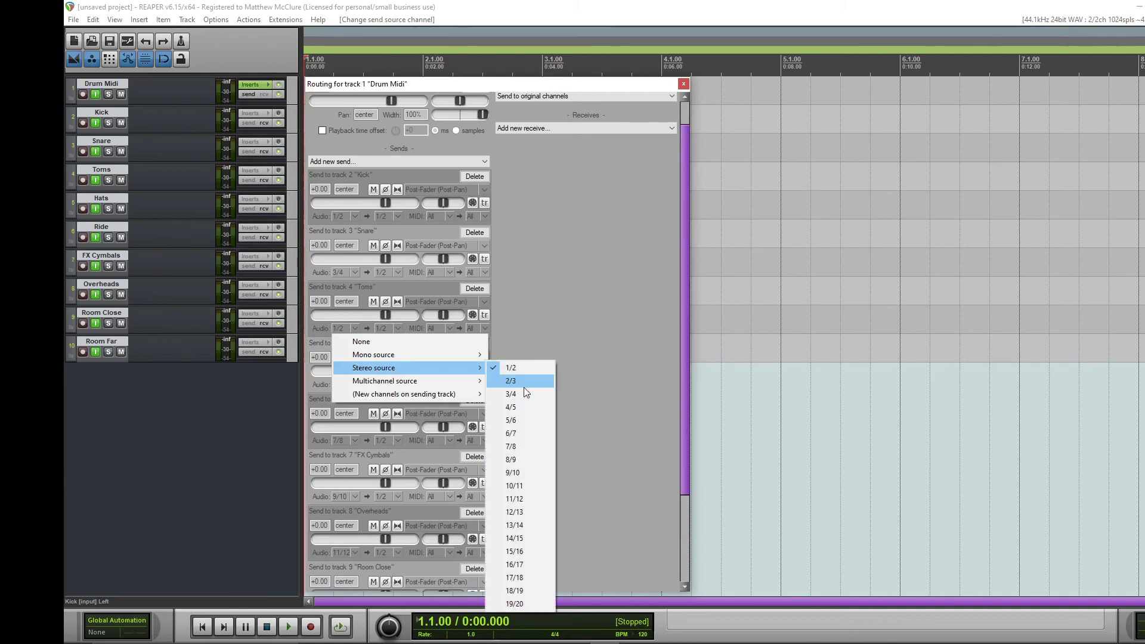
left_click(523, 420)
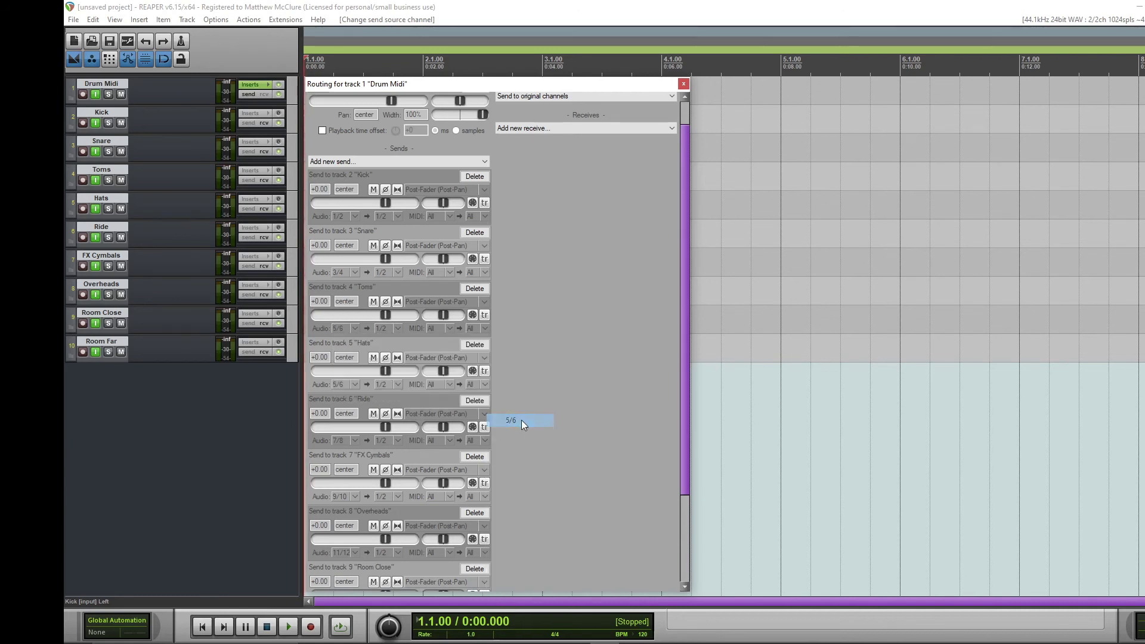
scroll(352, 310, "down", 1)
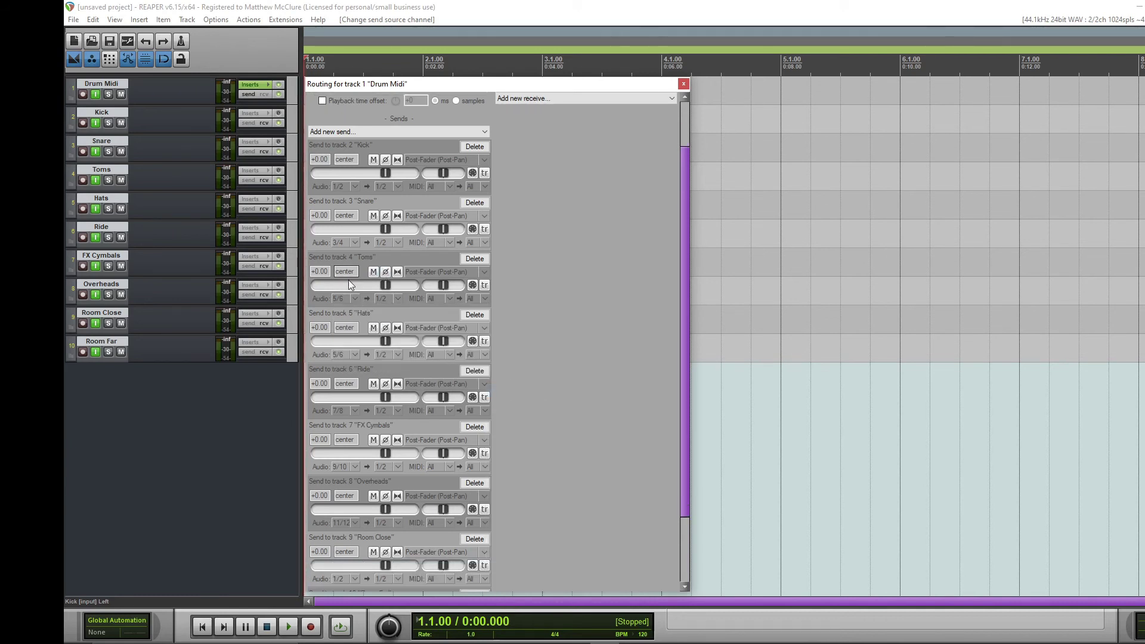
left_click(342, 356)
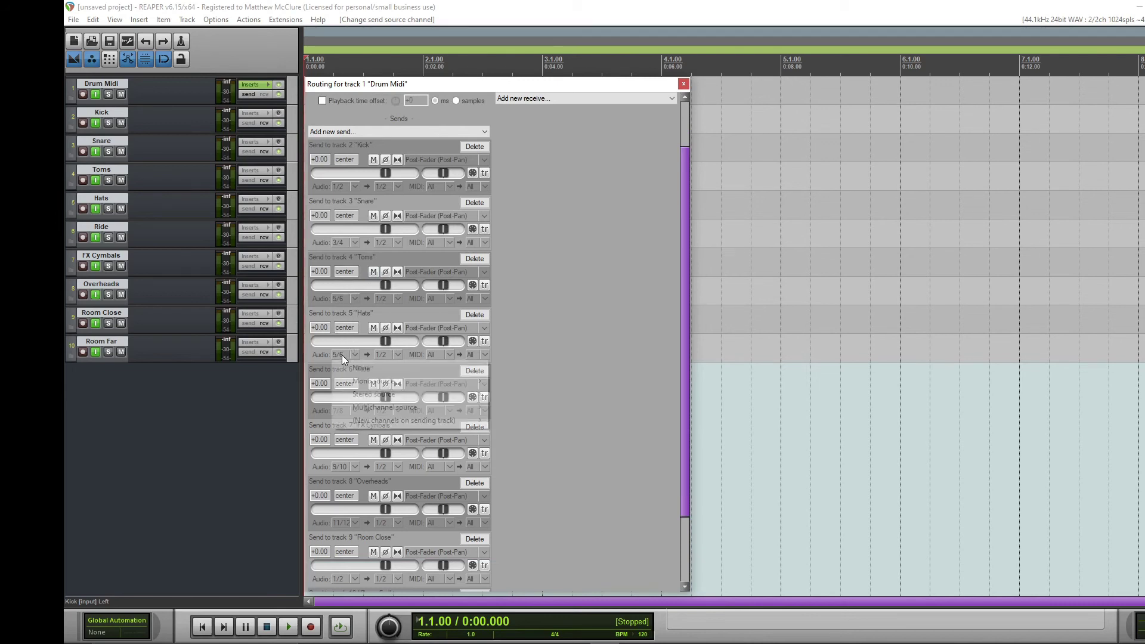
mouse_move(386, 399)
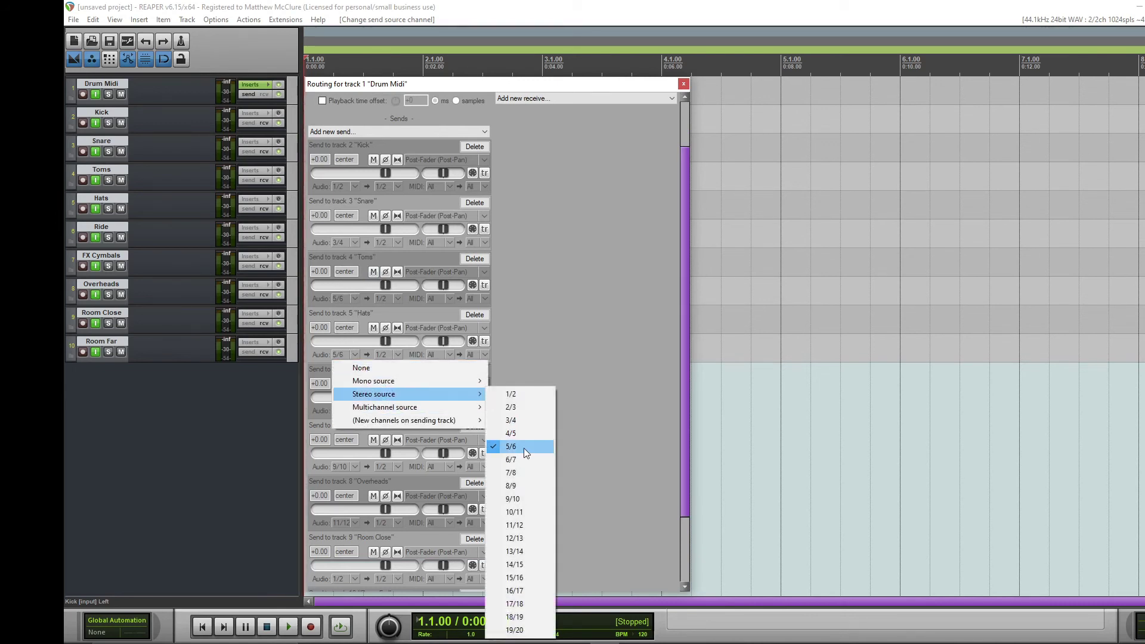
left_click(516, 473)
scroll(358, 385, "down", 2)
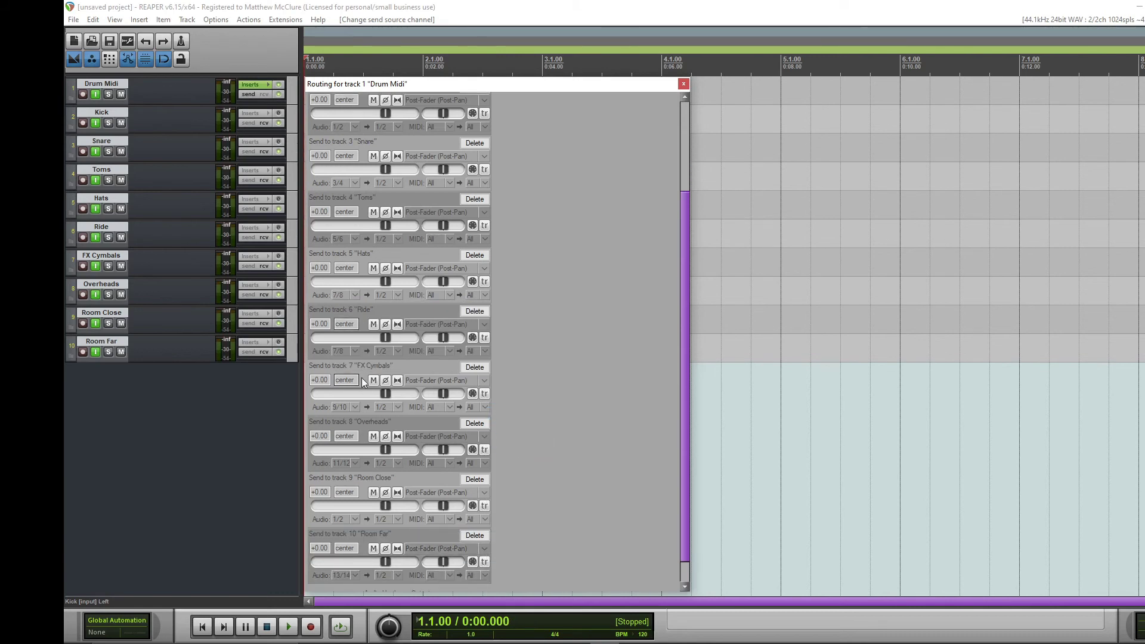
left_click(341, 352)
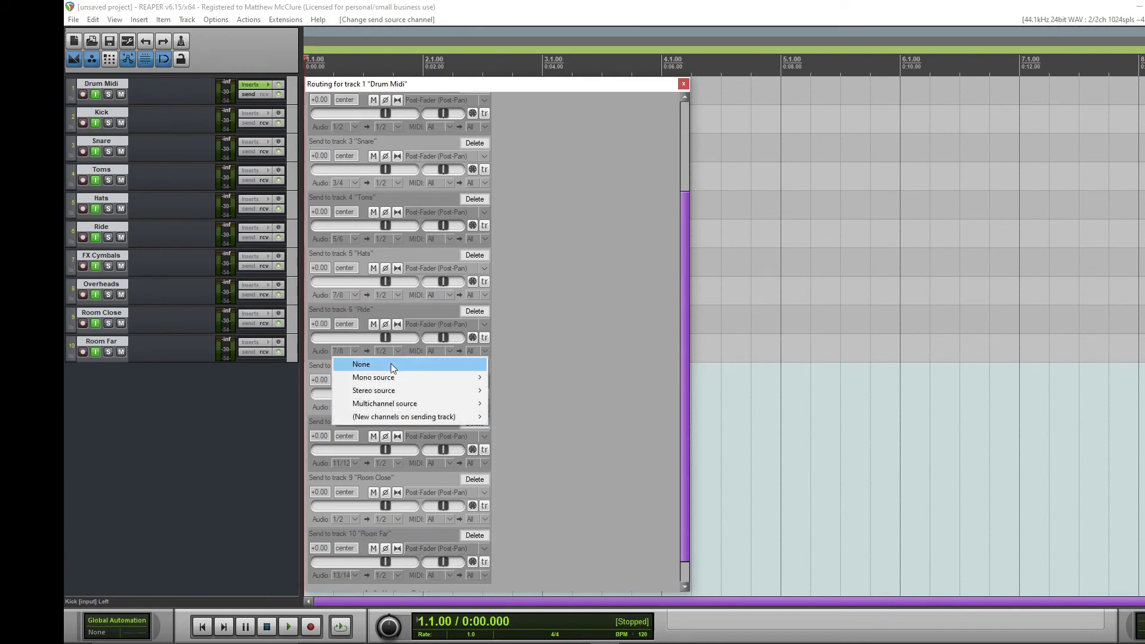
mouse_move(404, 391)
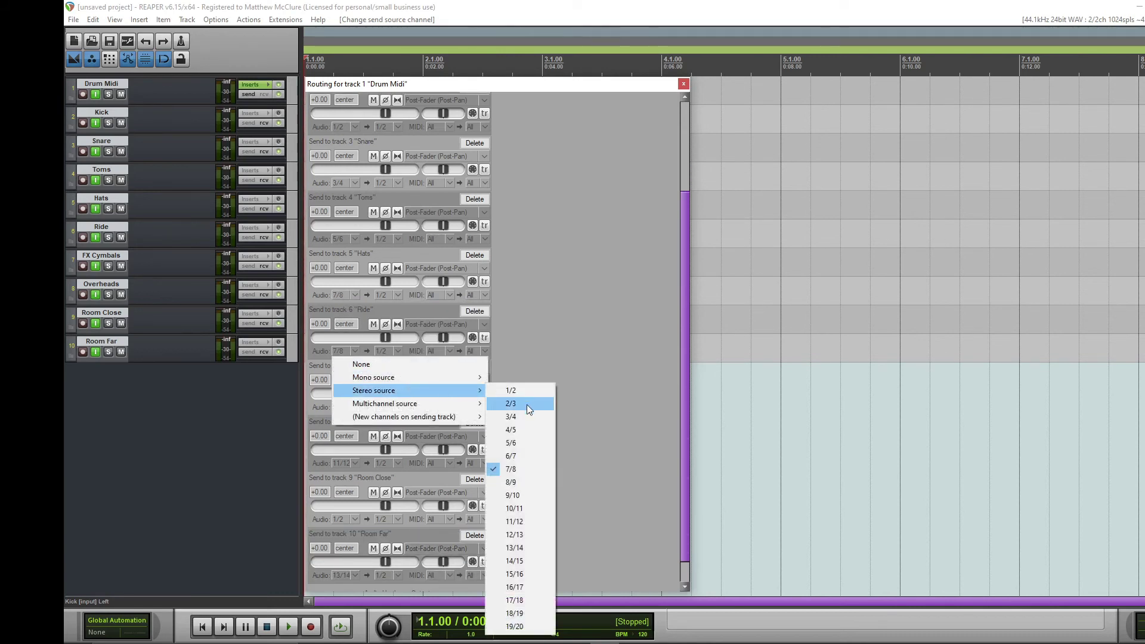
left_click(513, 495)
- Set FX Cymbals 11/12, Overheads 13/14, Room Close 15/16, Room Far 17/18, and close the routing window
scroll(388, 388, "down", 1)
left_click(339, 382)
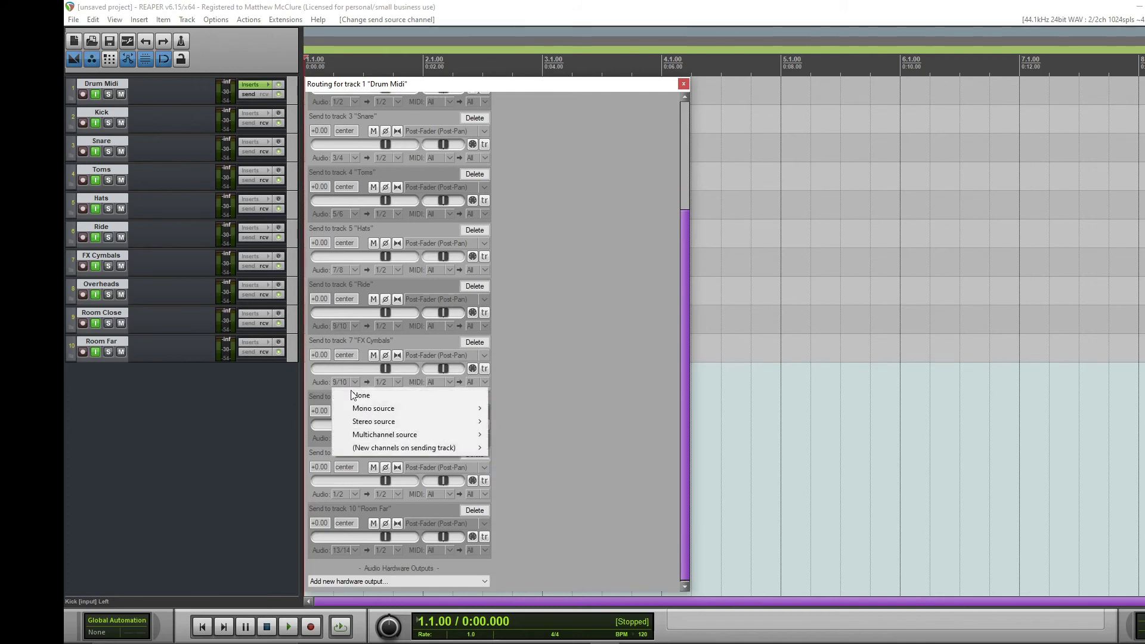
mouse_move(397, 421)
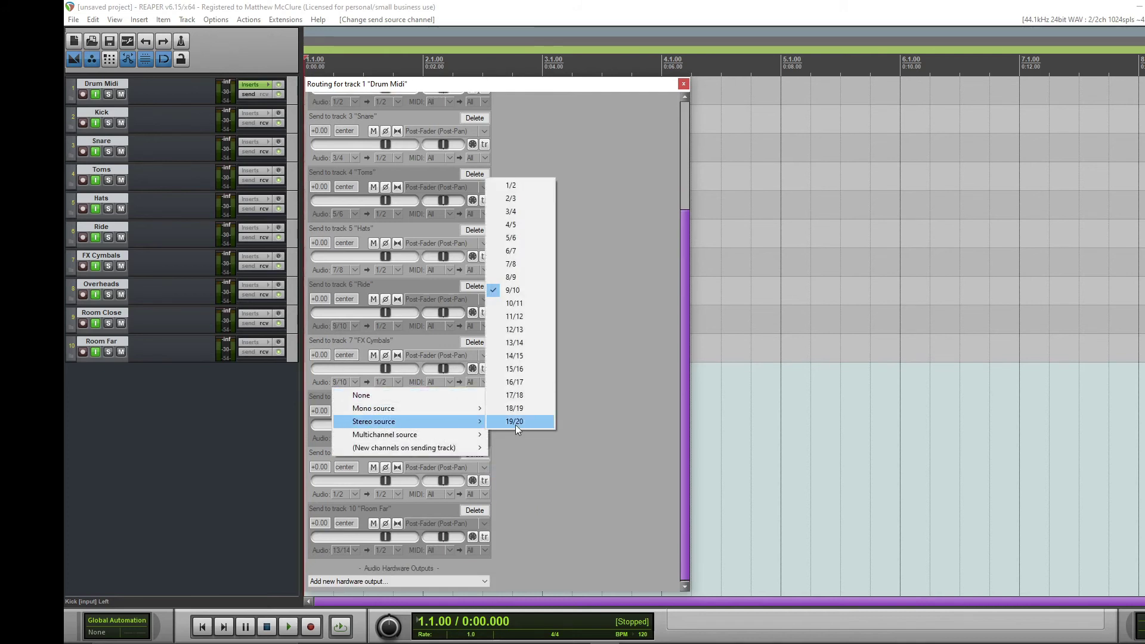
left_click(518, 317)
left_click(340, 437)
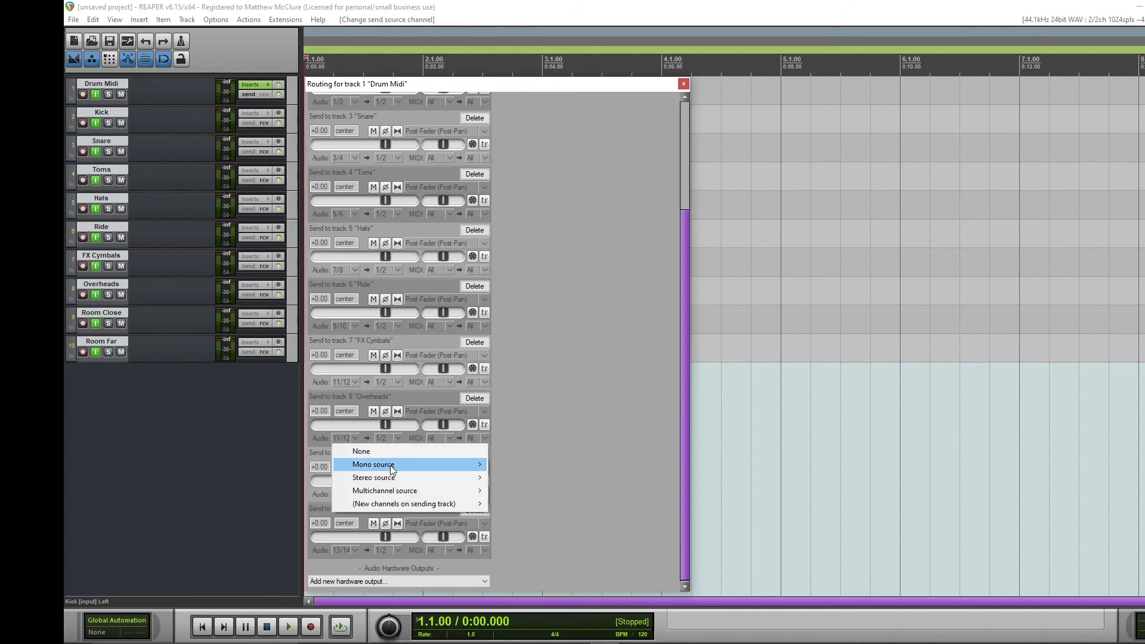
mouse_move(418, 478)
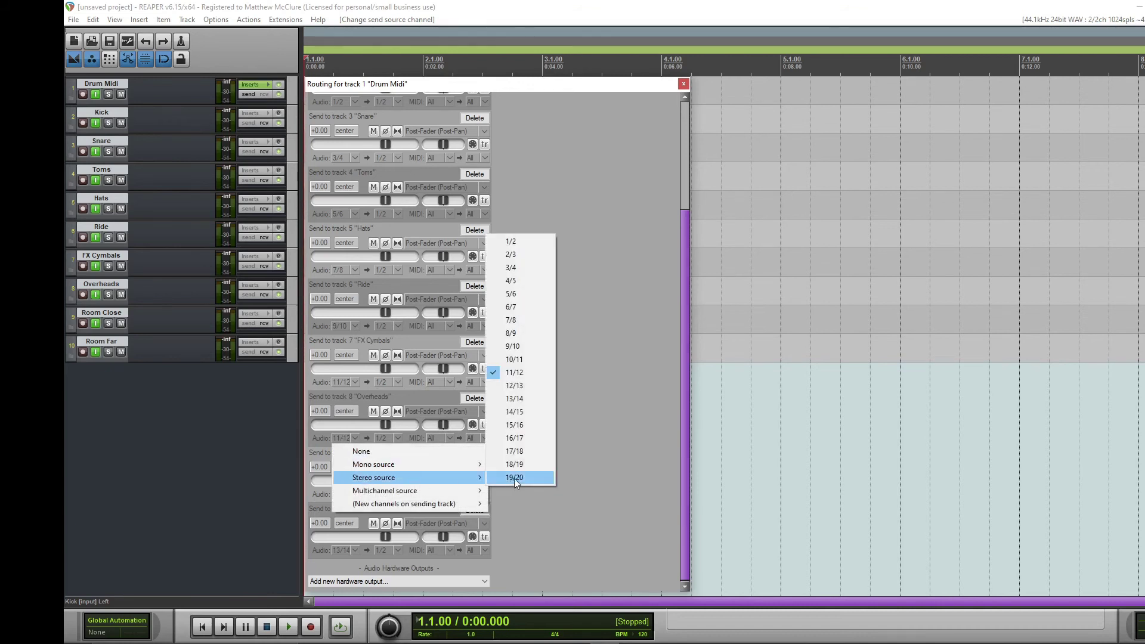
left_click(525, 398)
left_click(340, 494)
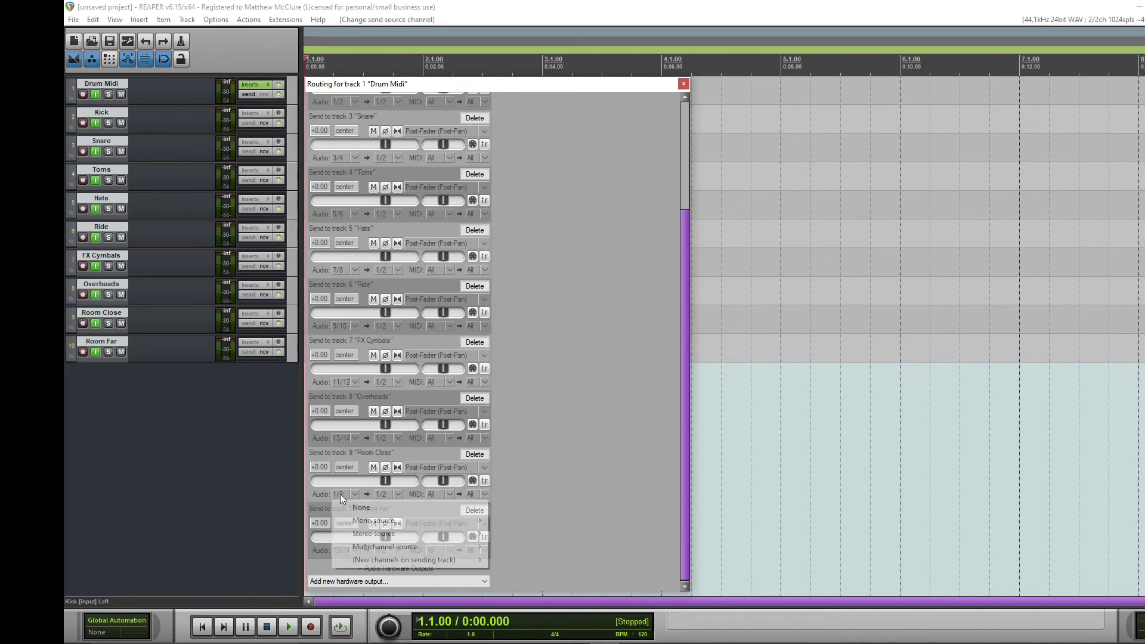
mouse_move(411, 539)
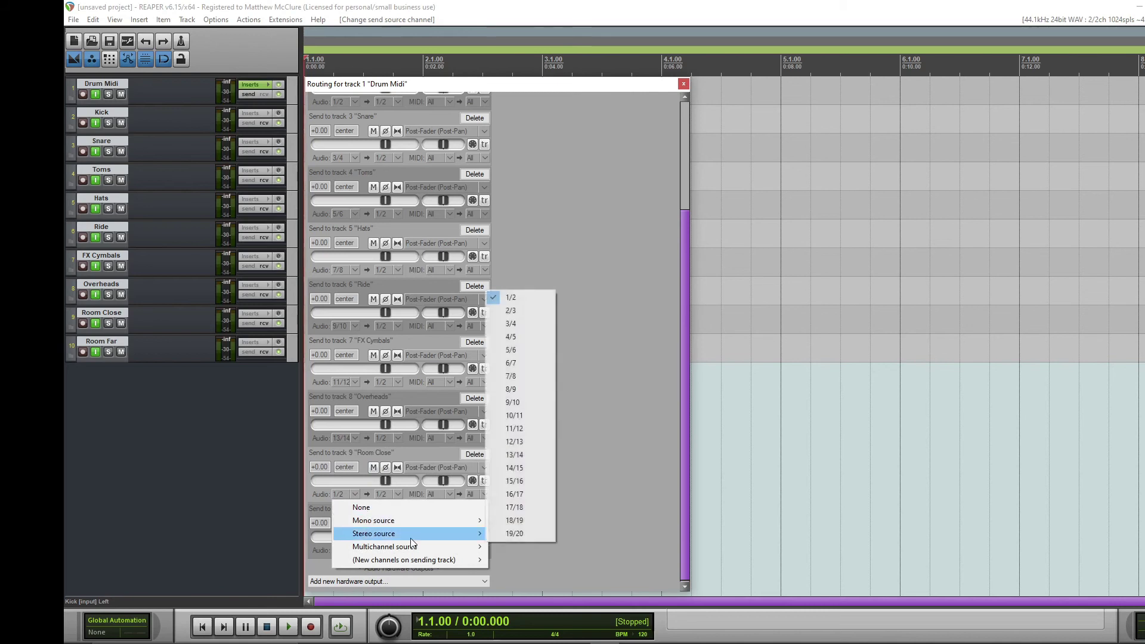
left_click(531, 480)
left_click(342, 550)
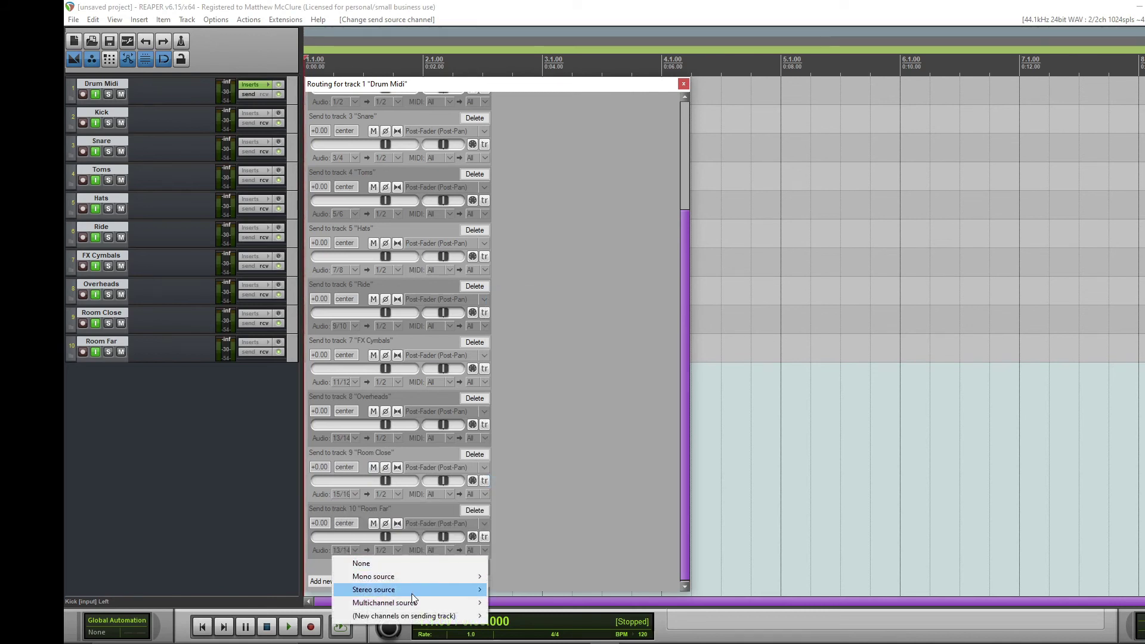
mouse_move(412, 593)
left_click(518, 563)
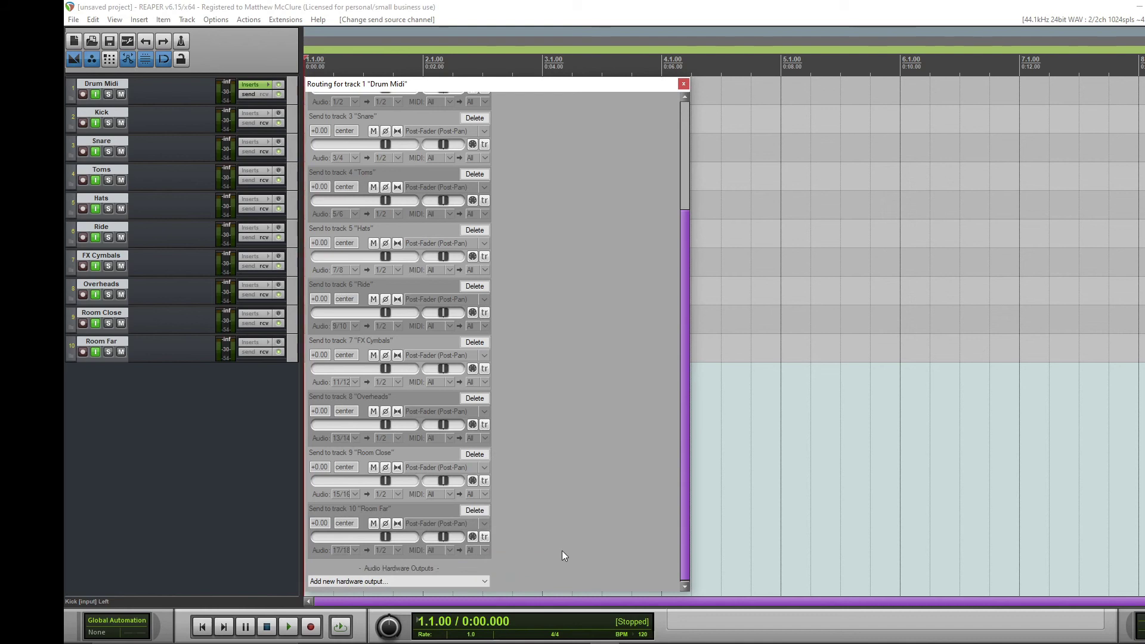
scroll(378, 484, "up", 3)
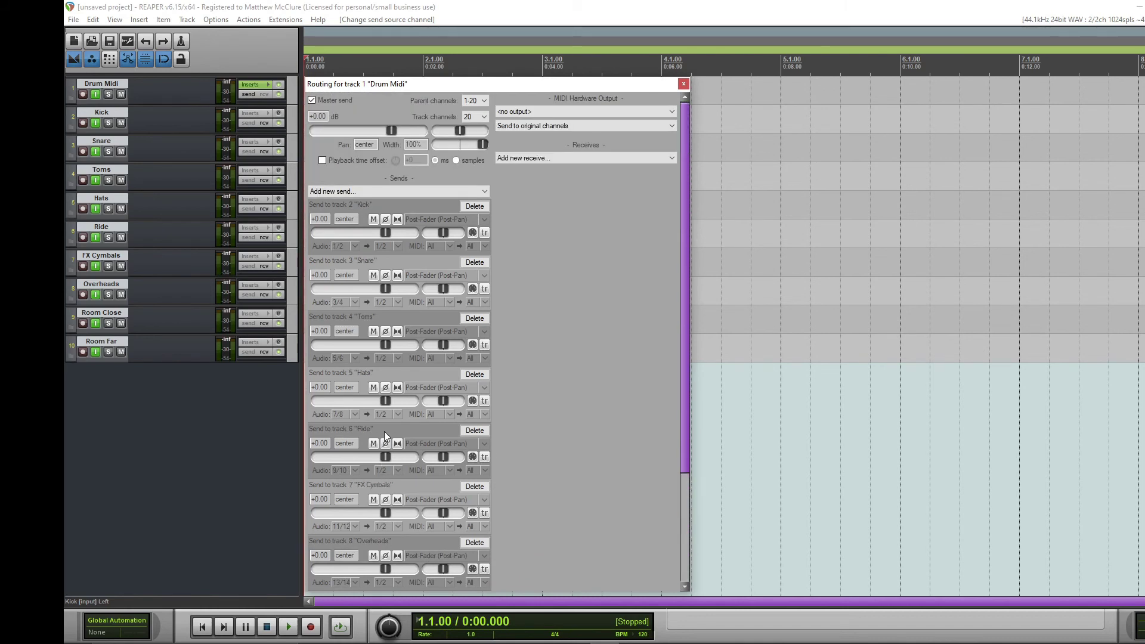
left_click(683, 85)
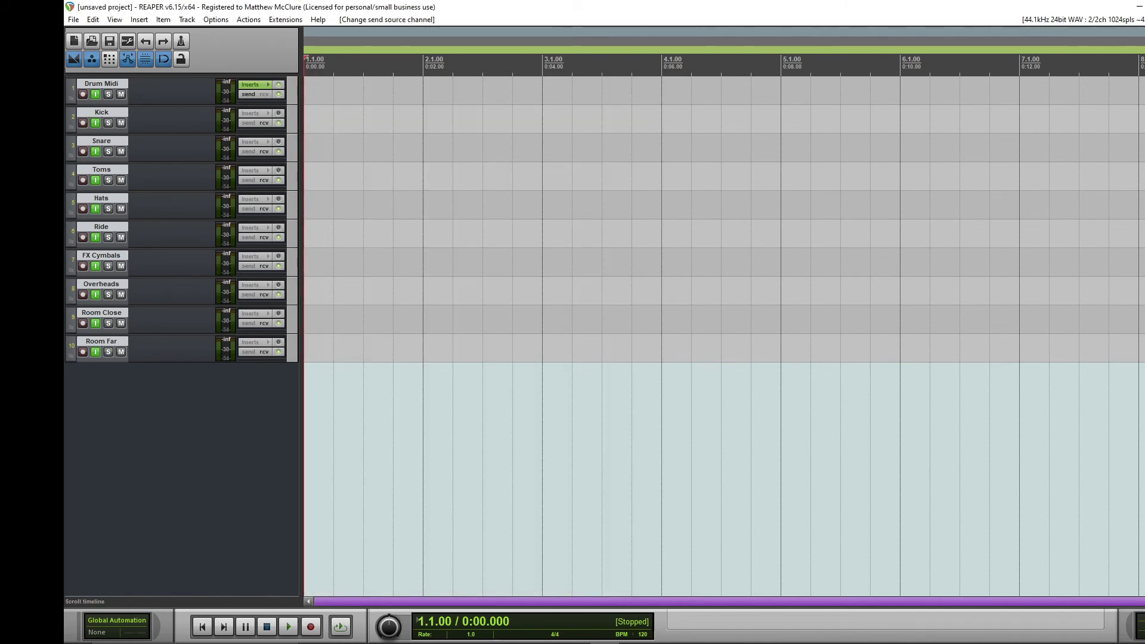
- Place Rock-Song5-Pattern05.mid at the start of the Drum Midi track
mouse_move(611, 637)
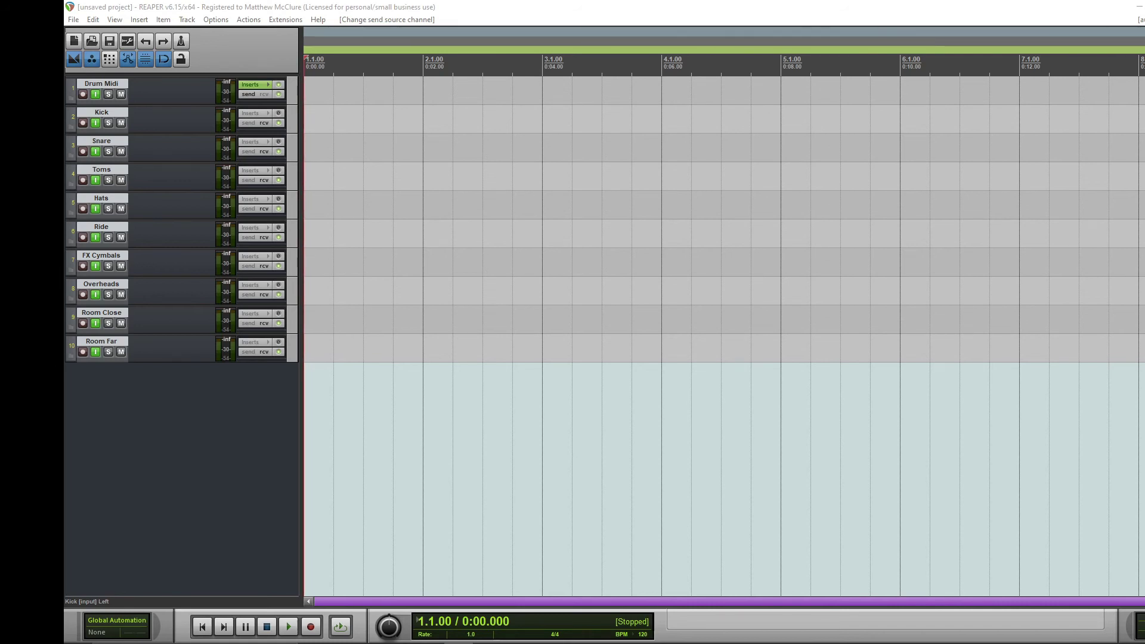
left_click_drag(1144, 118, 310, 101)
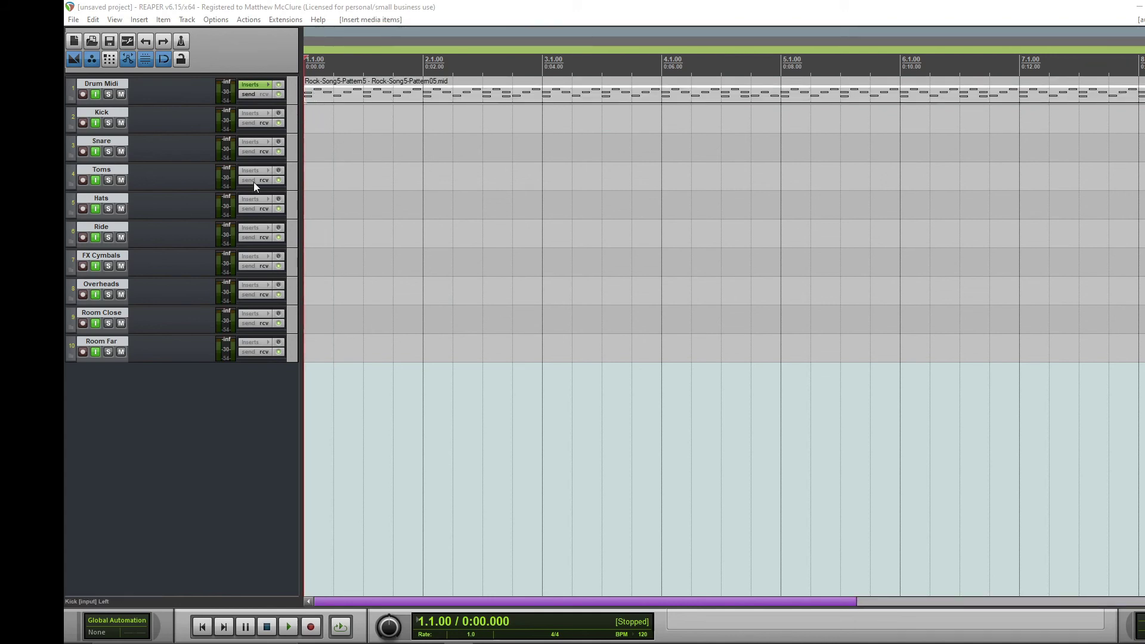
scroll(198, 284, "up", 3)
scroll(202, 281, "down", 1)
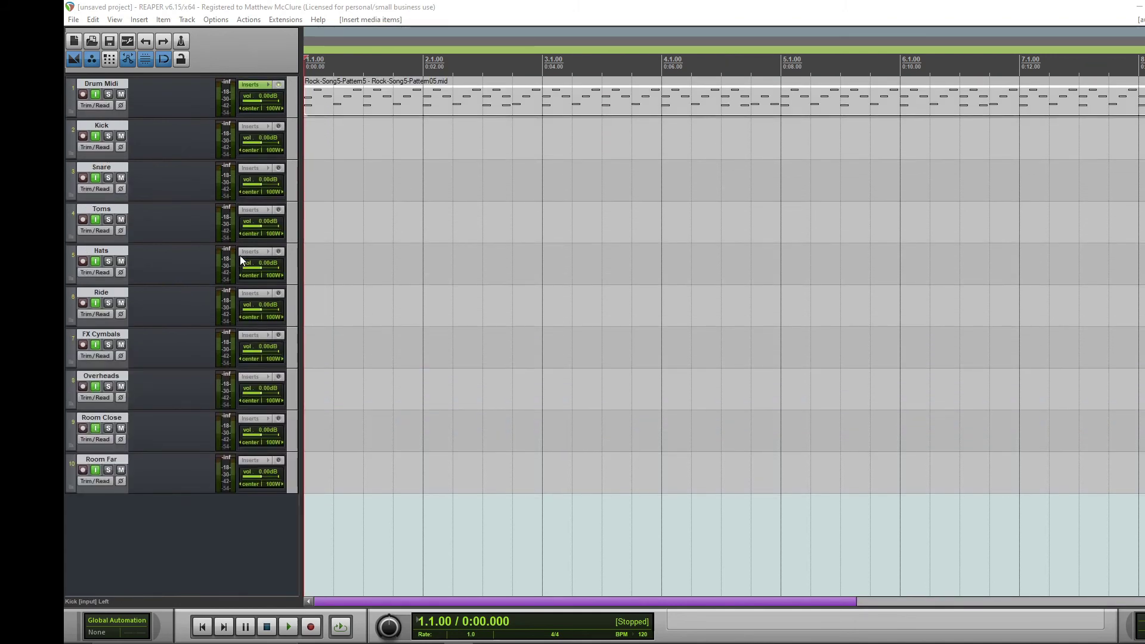
- Select the Kick track, play the pattern briefly, and bring up Drum Midi's Kontakt instrument
left_click(310, 139)
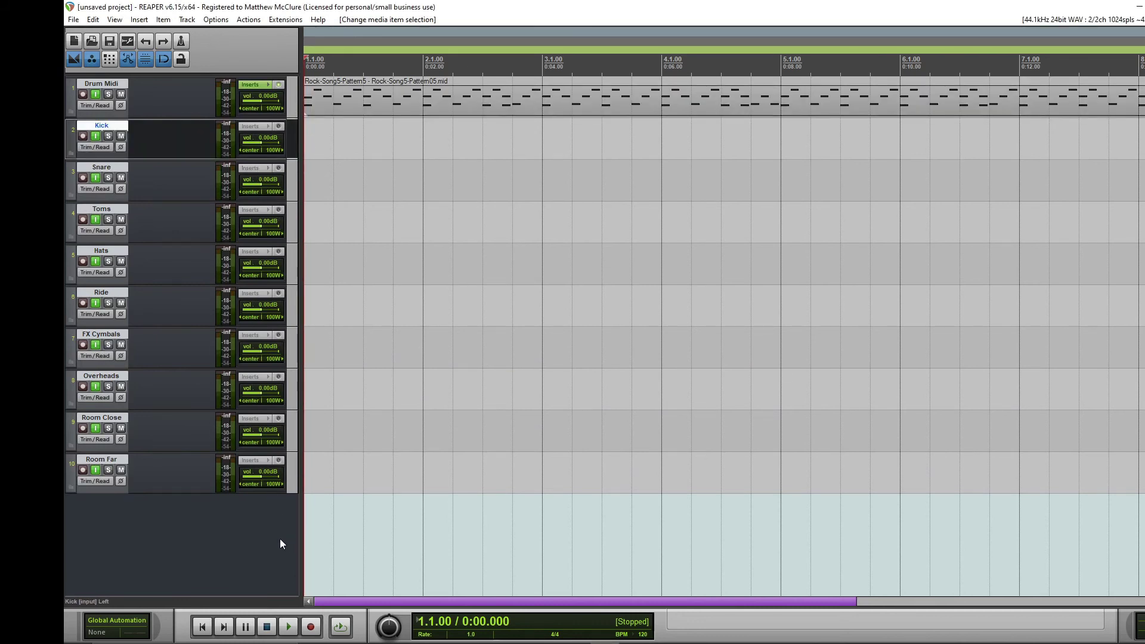
key("space")
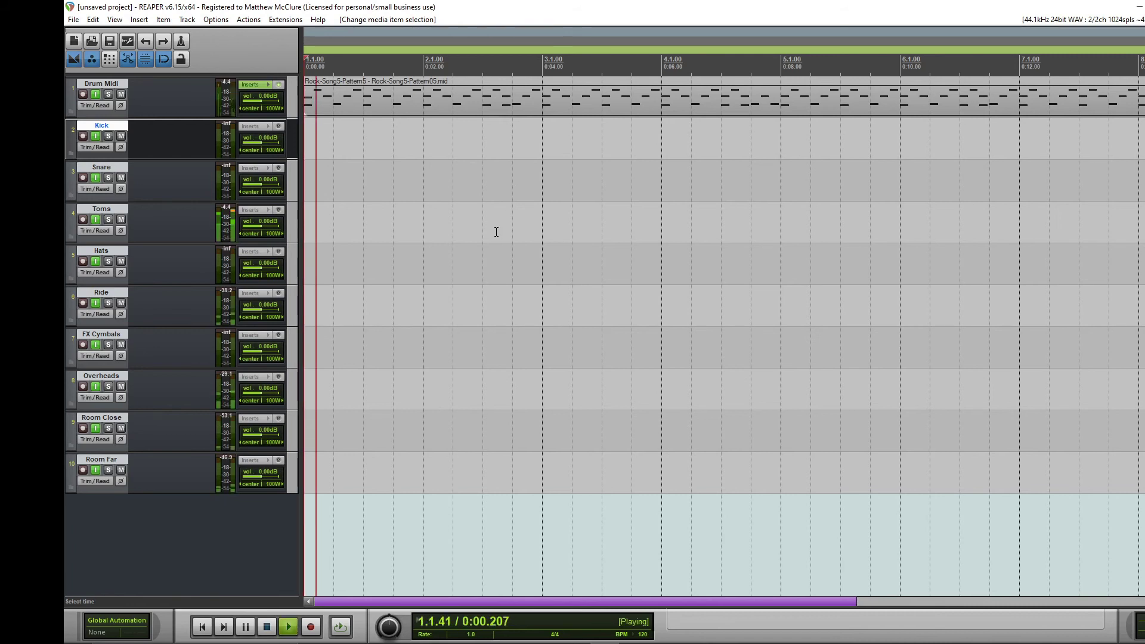
key("space")
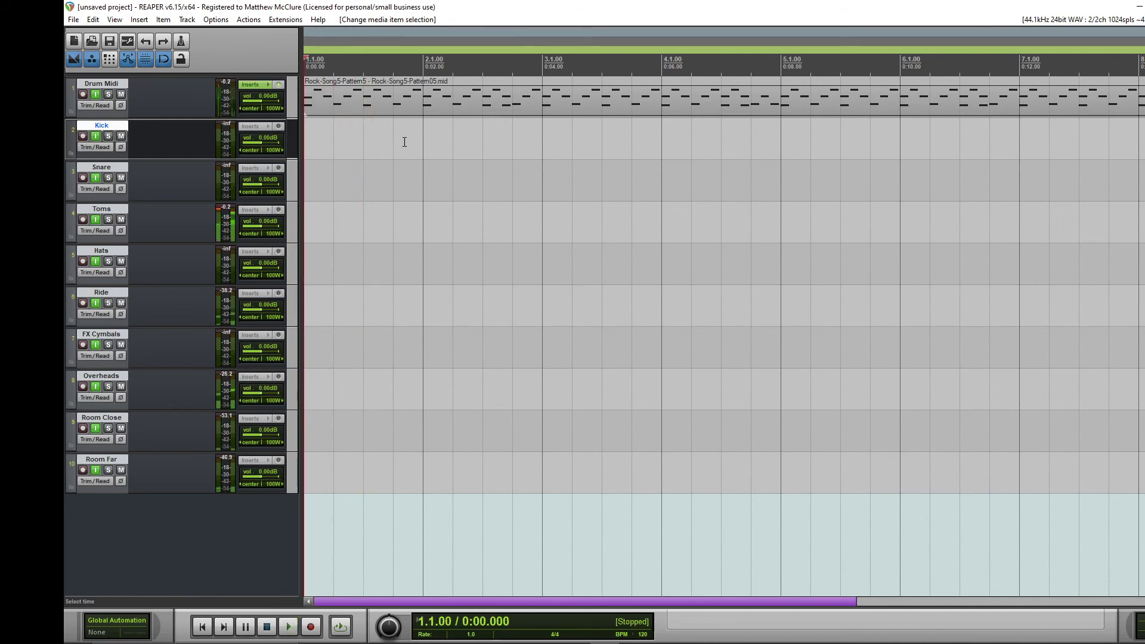
left_click(249, 84)
- Load the GM note mapping preset in Kontakt's Invasion settings and close the plugin window
left_click(775, 158)
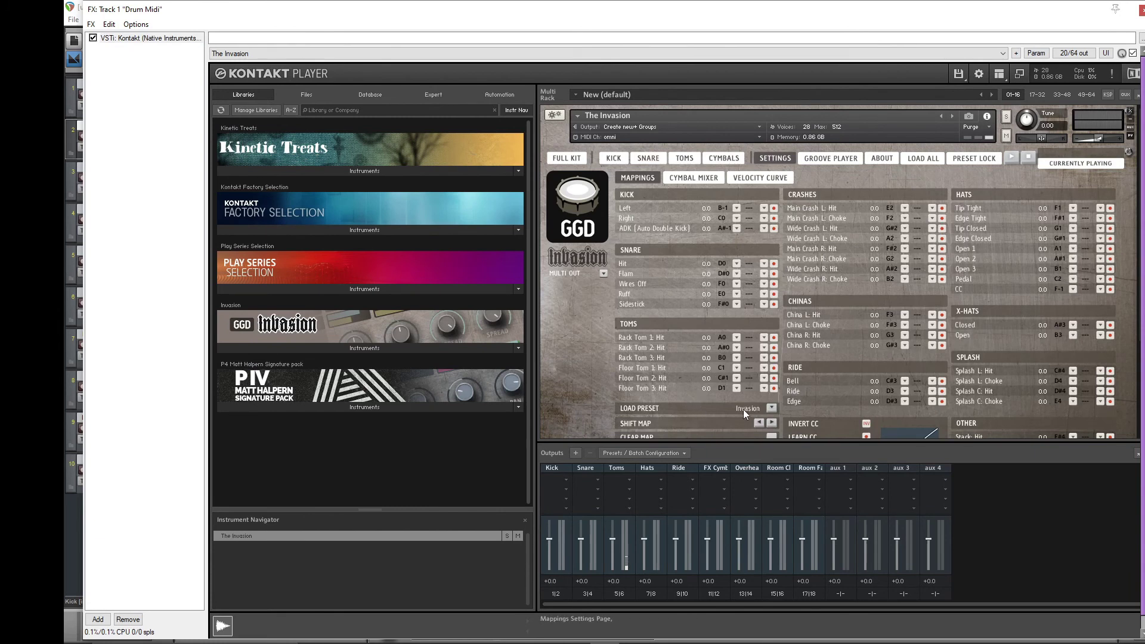
left_click(773, 408)
left_click(761, 431)
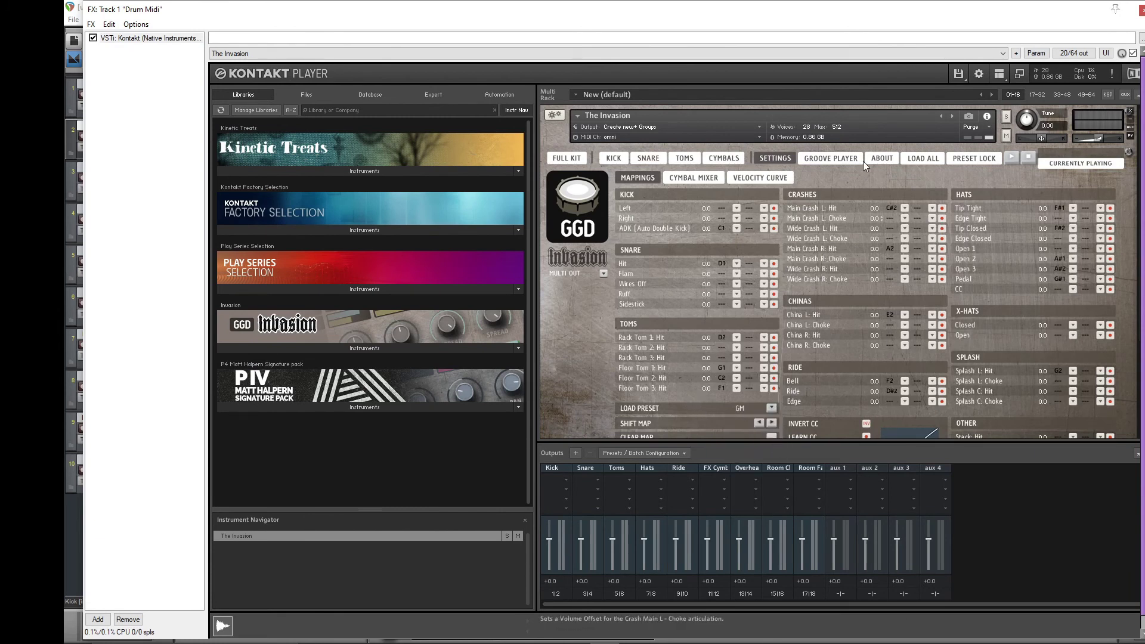
left_click(1140, 10)
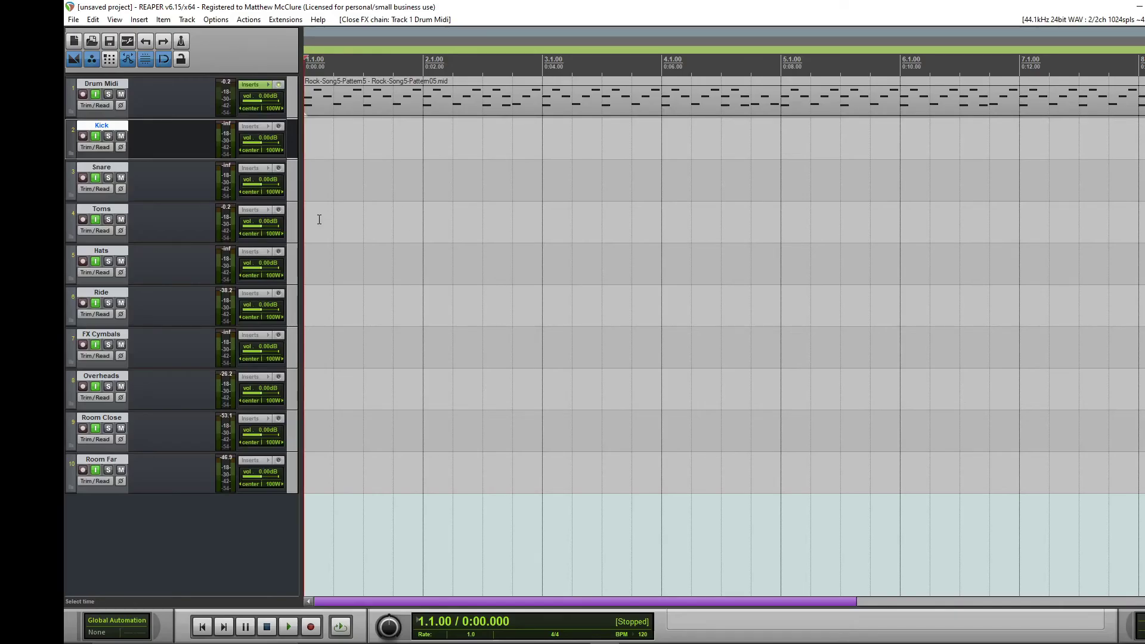
key("space")
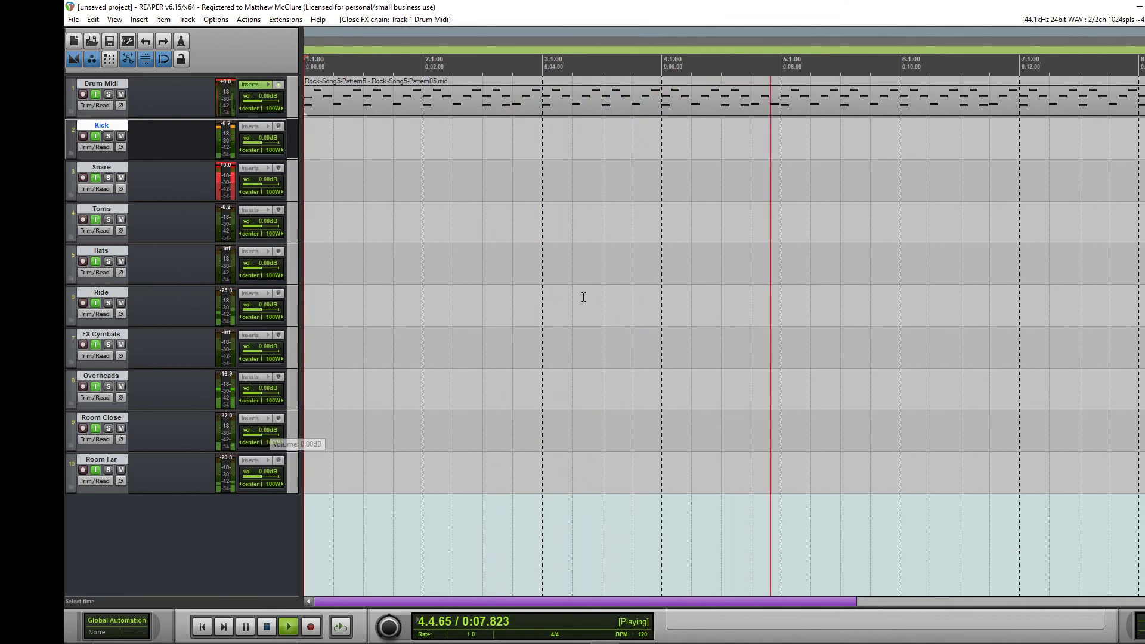
key("space")
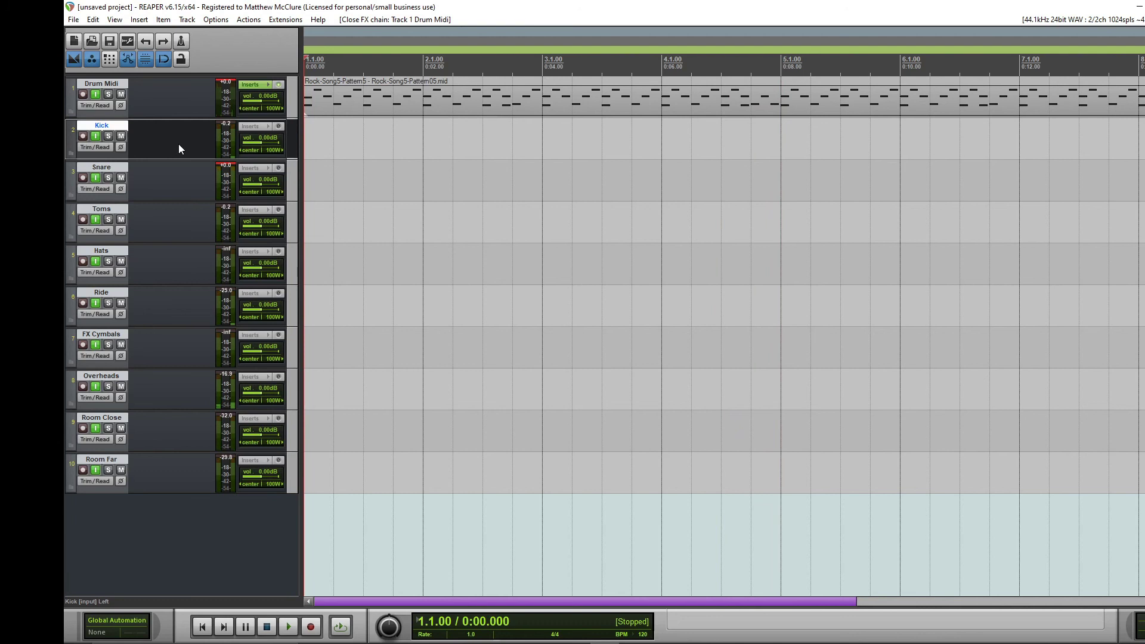
left_click(176, 191)
left_click(176, 219)
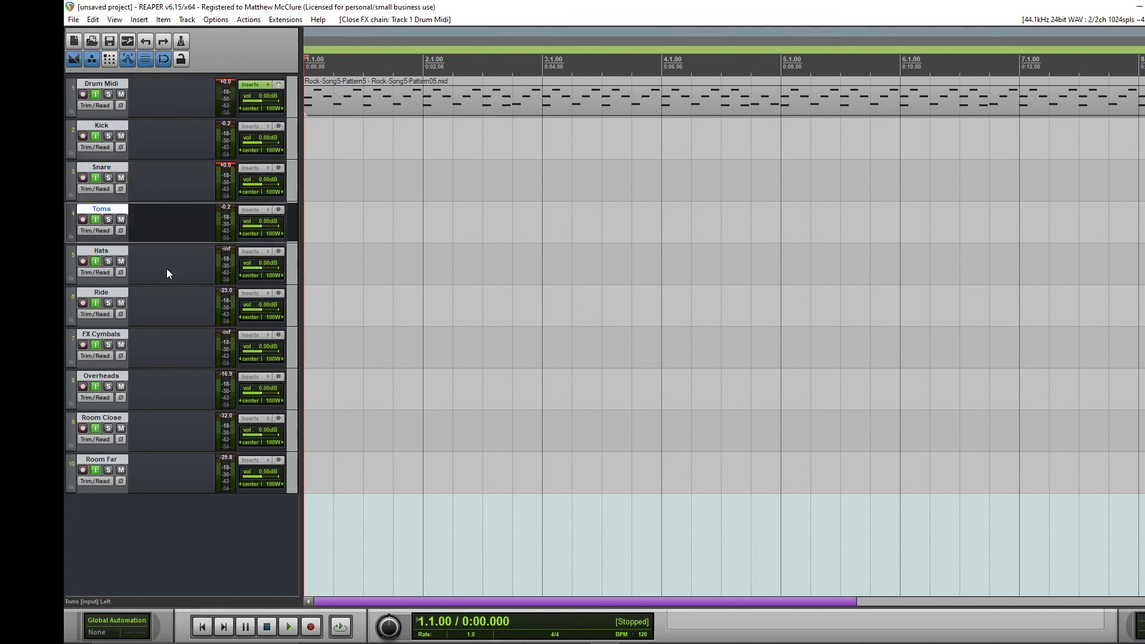
left_click(167, 275)
left_click(169, 307)
left_click(170, 352)
left_click(170, 394)
left_click(172, 438)
left_click(172, 478)
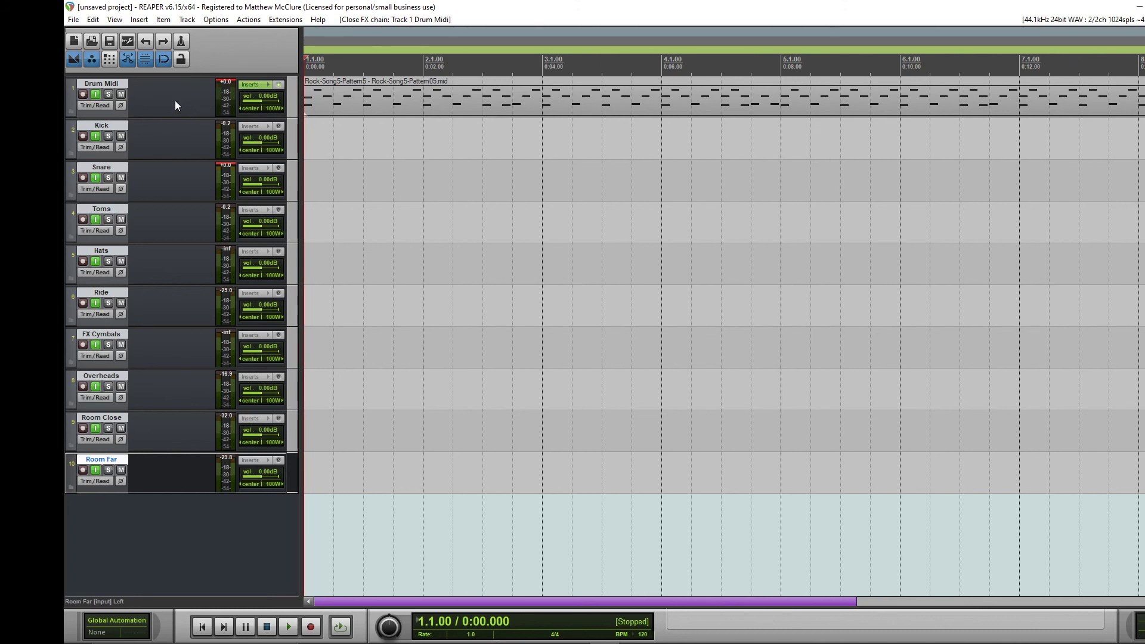
- Save the project as a new template, entering 'Drums' in the template name
left_click(74, 19)
mouse_move(145, 130)
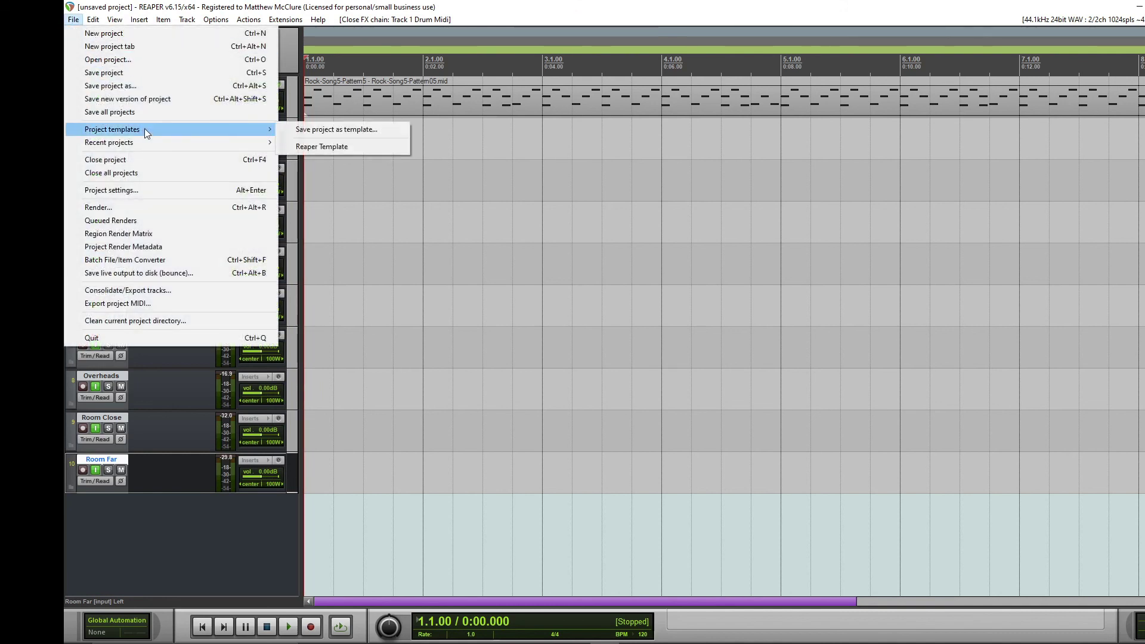
left_click(342, 132)
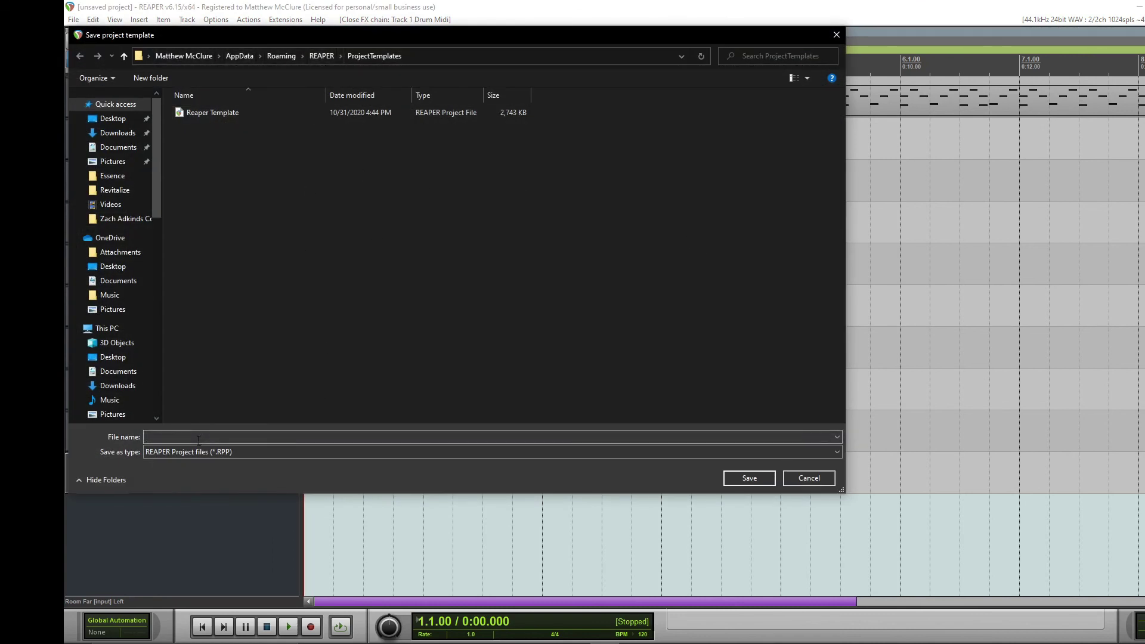
type("Drums")
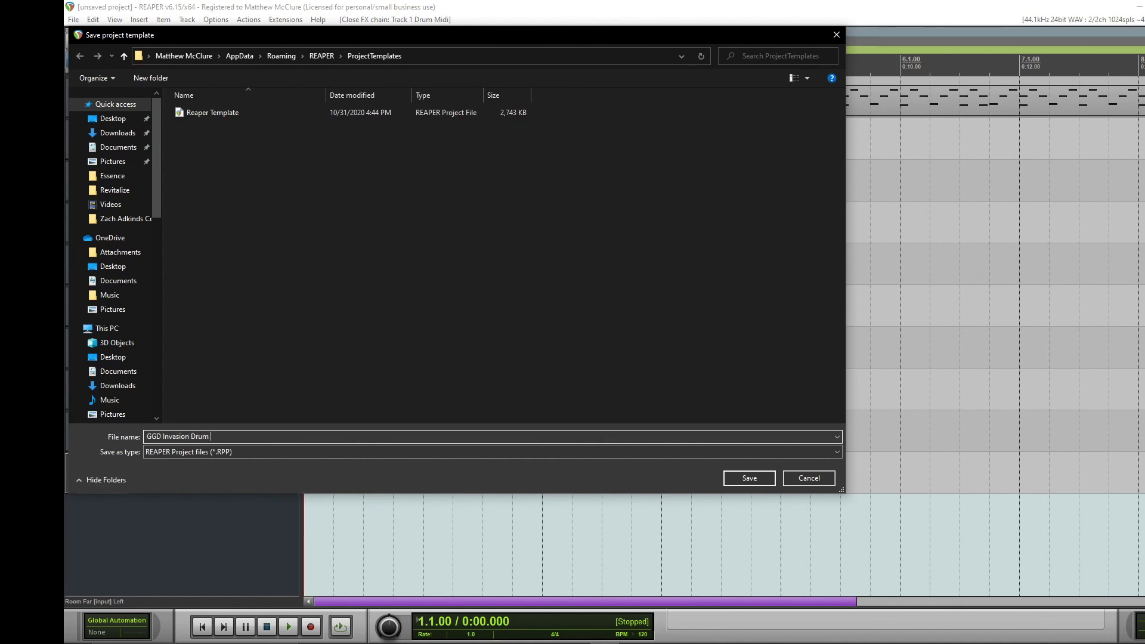
key("Return")
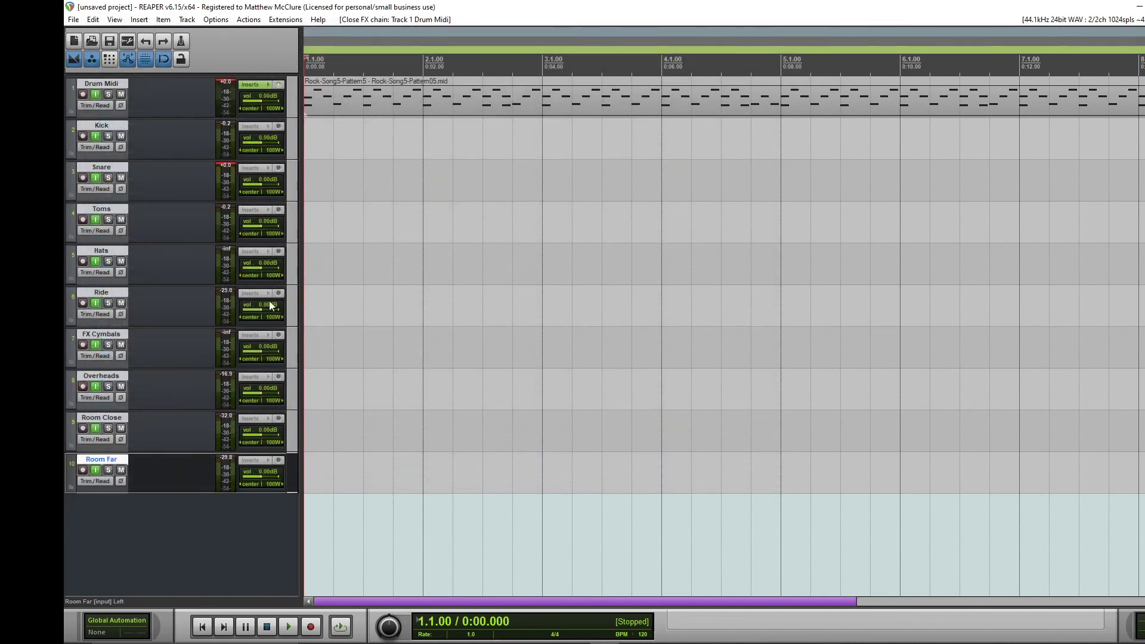
- Start a new project without saving changes, then load the GGD Invasion Drum Template
left_click(70, 23)
left_click(80, 34)
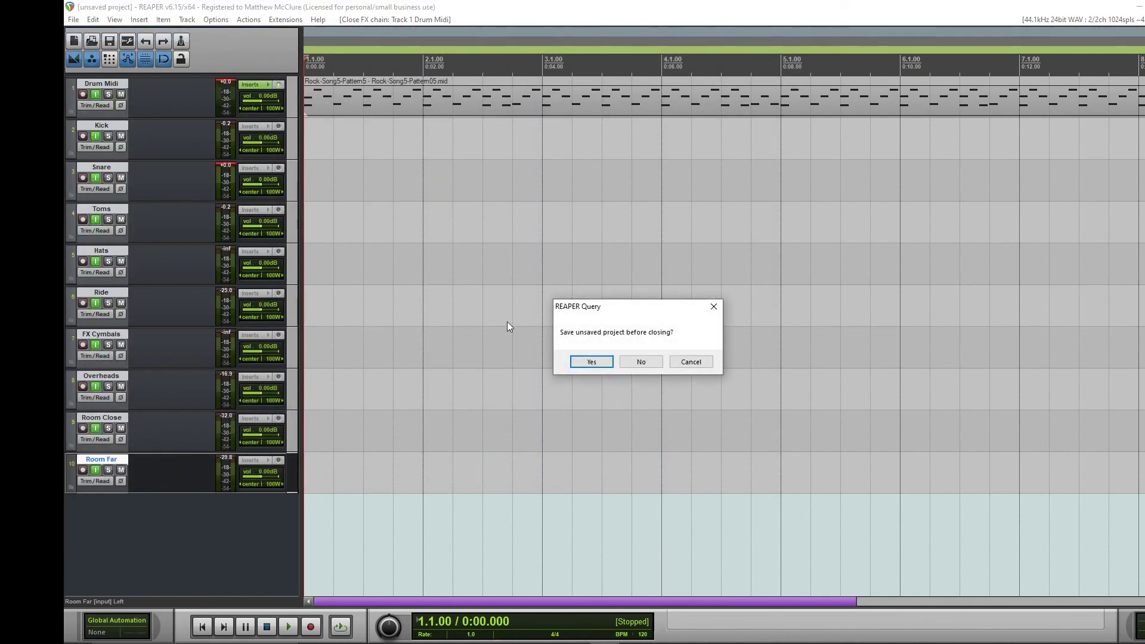
left_click(639, 361)
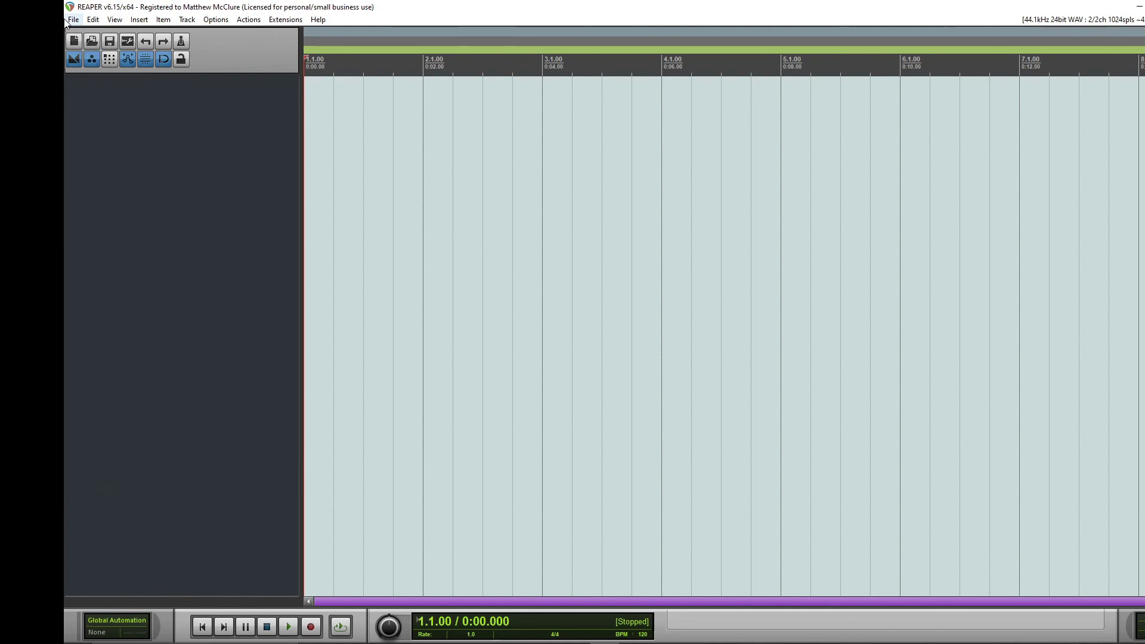
left_click(73, 20)
mouse_move(131, 129)
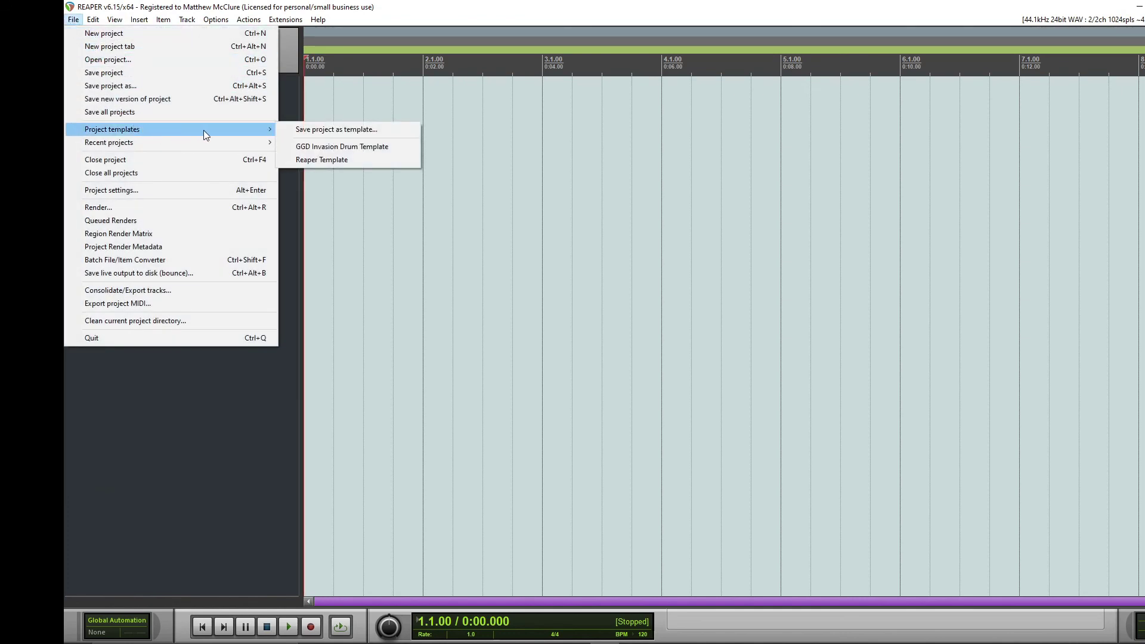
left_click(330, 148)
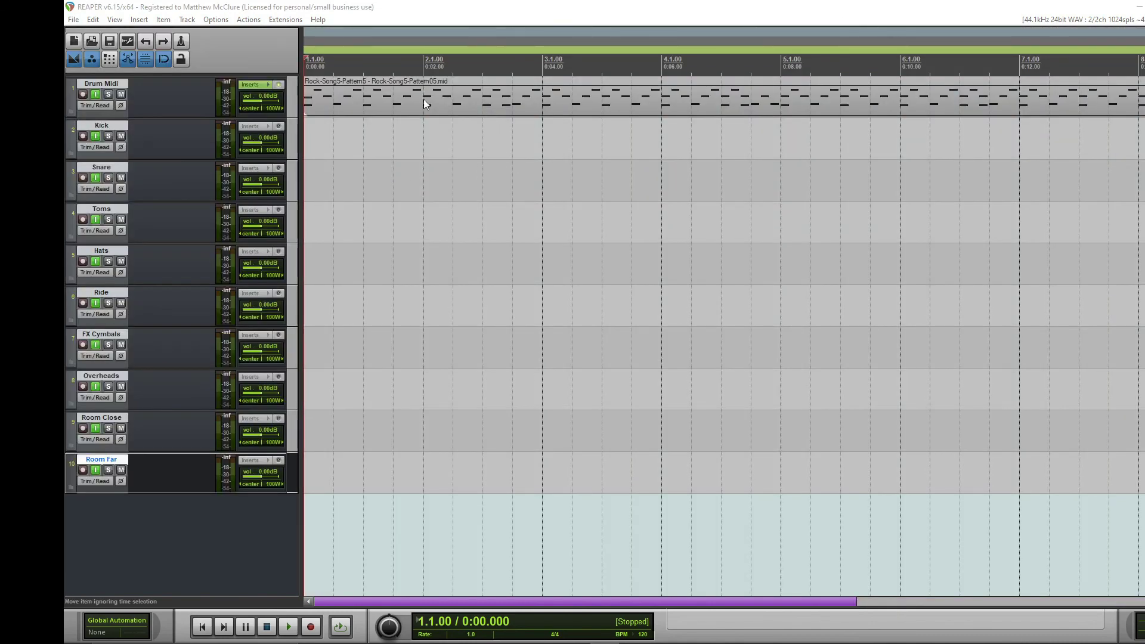
- Replace the old MIDI item with Rock-Song5-Pattern12.mid on Drum Midi and play it briefly from the start
left_click(387, 107)
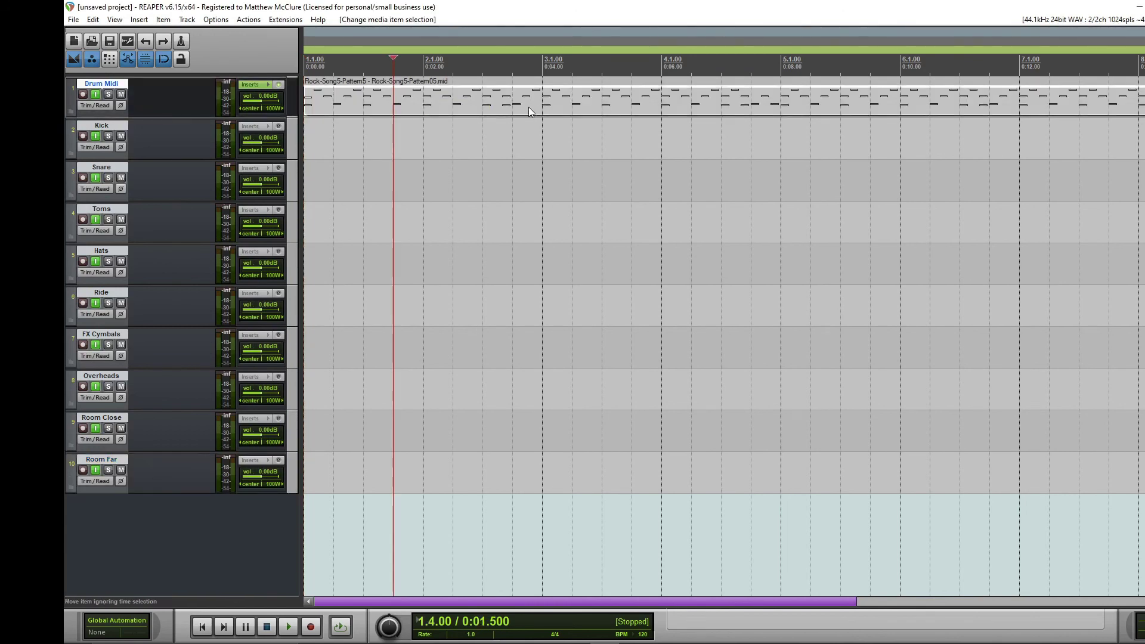
key("Delete")
left_click_drag(1144, 123, 318, 97)
left_click(316, 136)
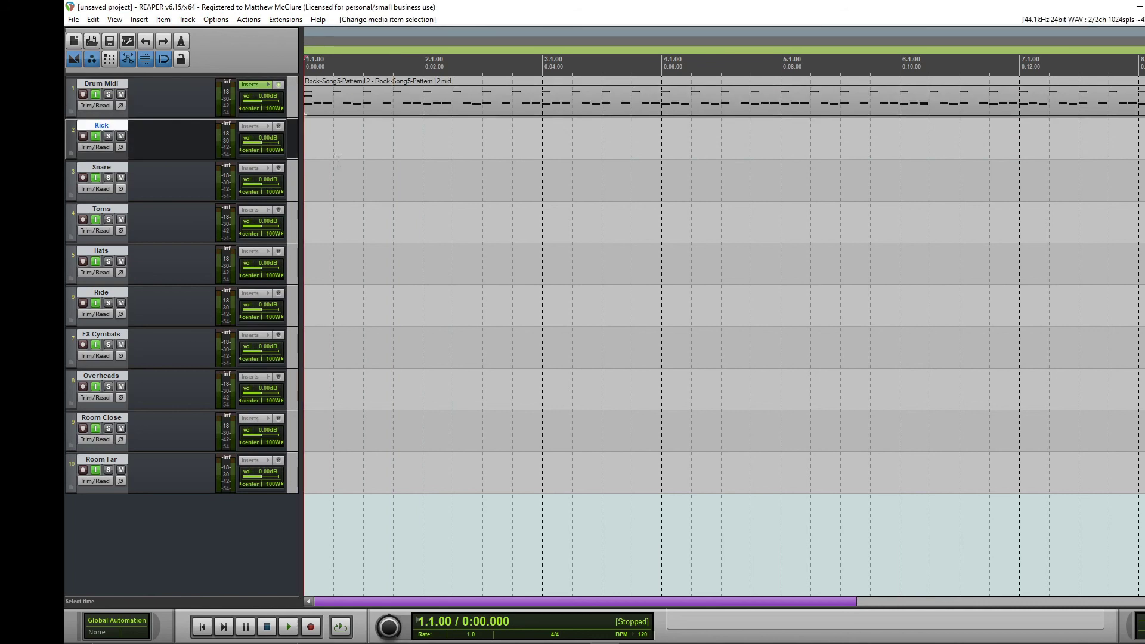
key("space")
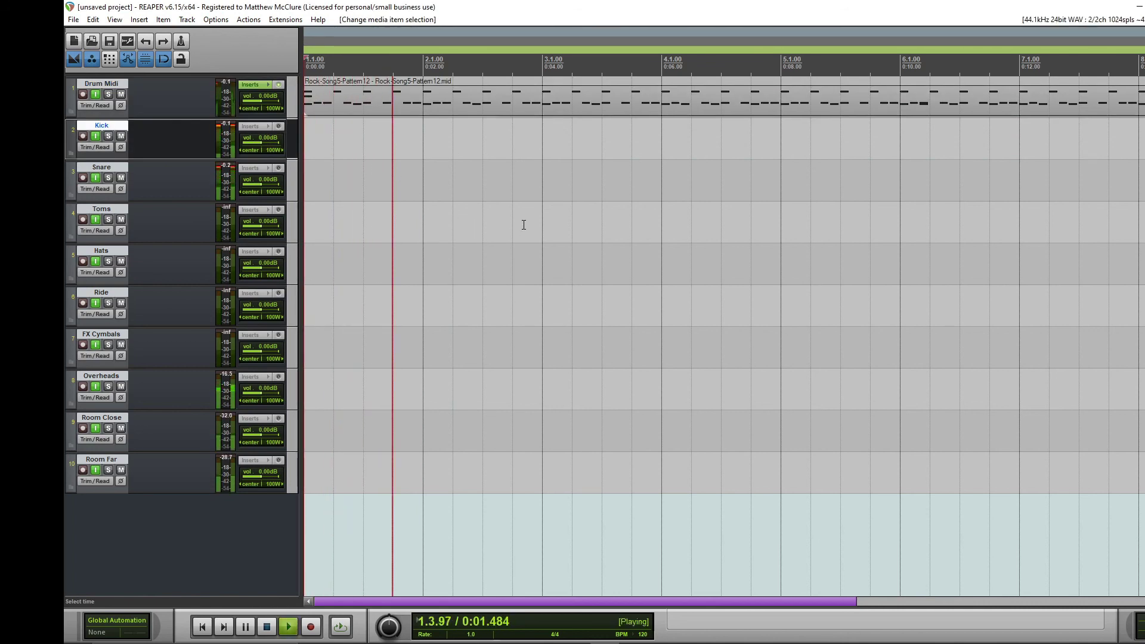
scroll(746, 253, "down", 3)
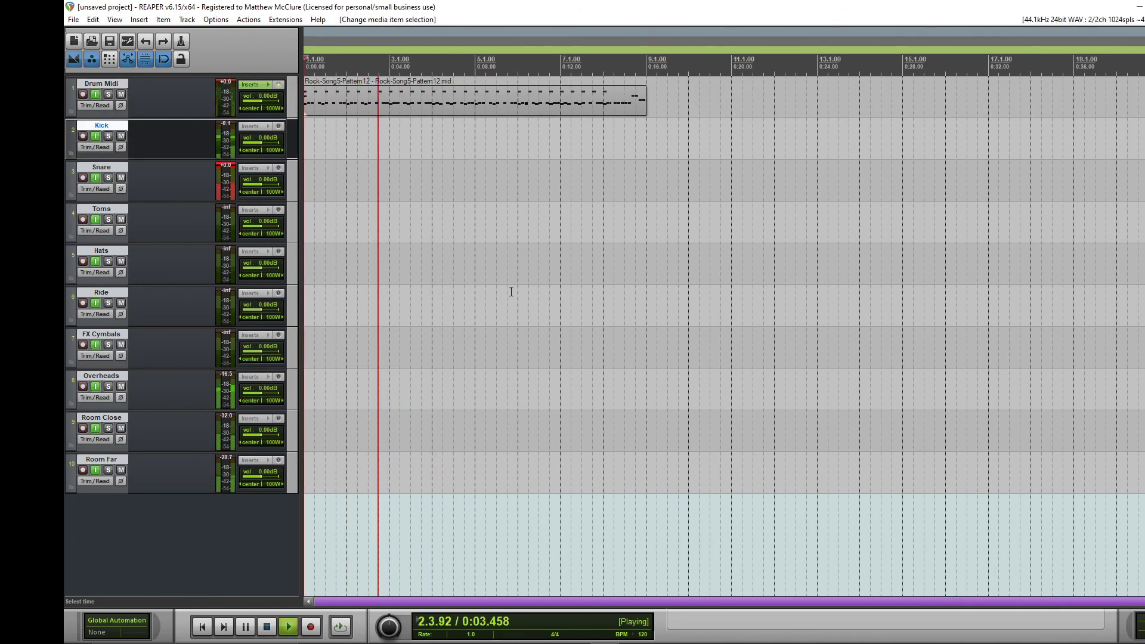
key("space")
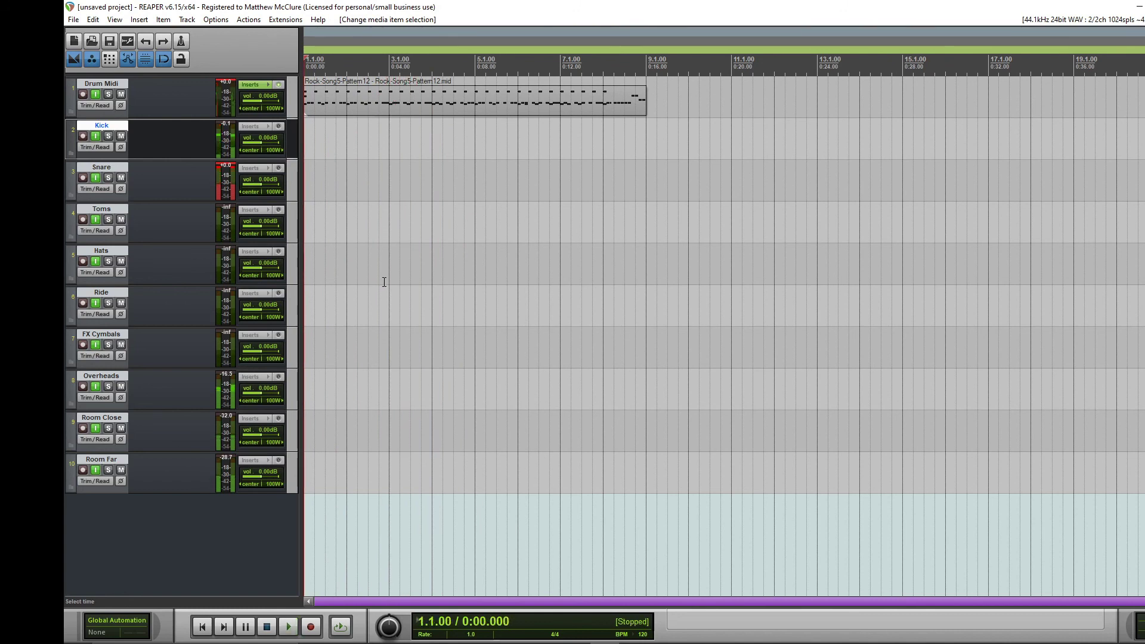